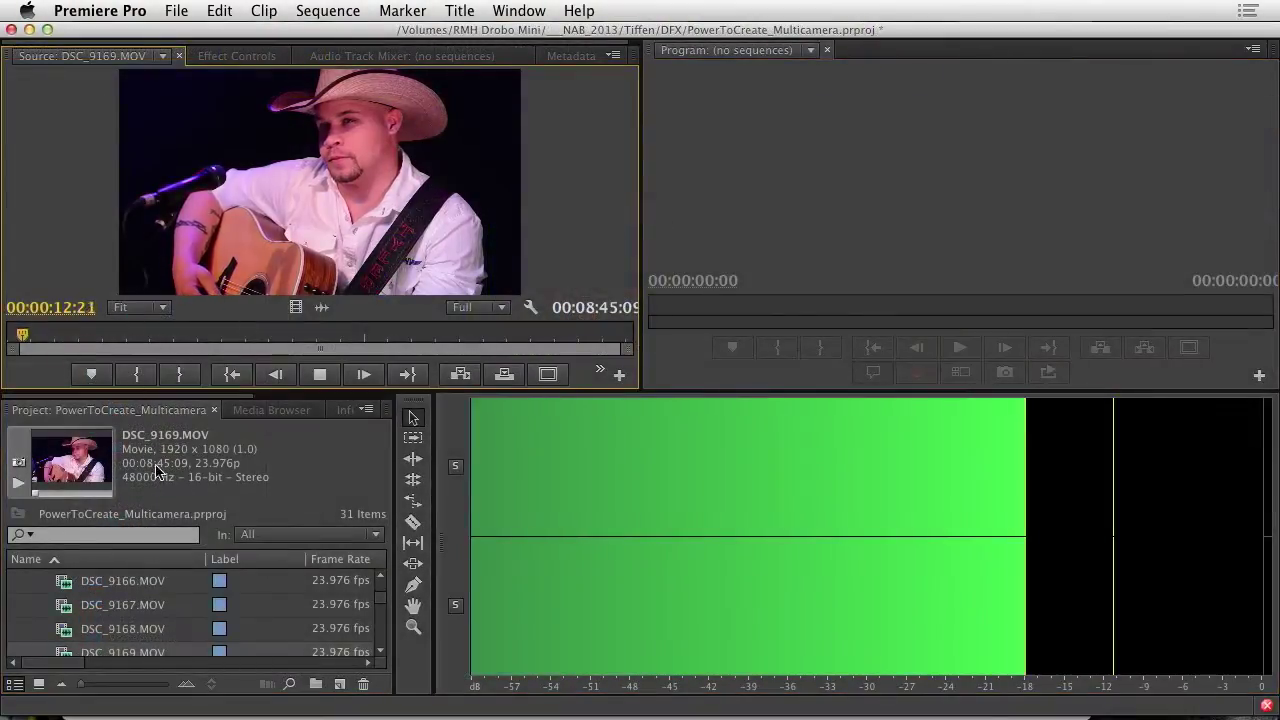
Step: Confirm the project holds 0 items and bring up the Media Browser to find camera footage
scroll(140, 605, down, 1)
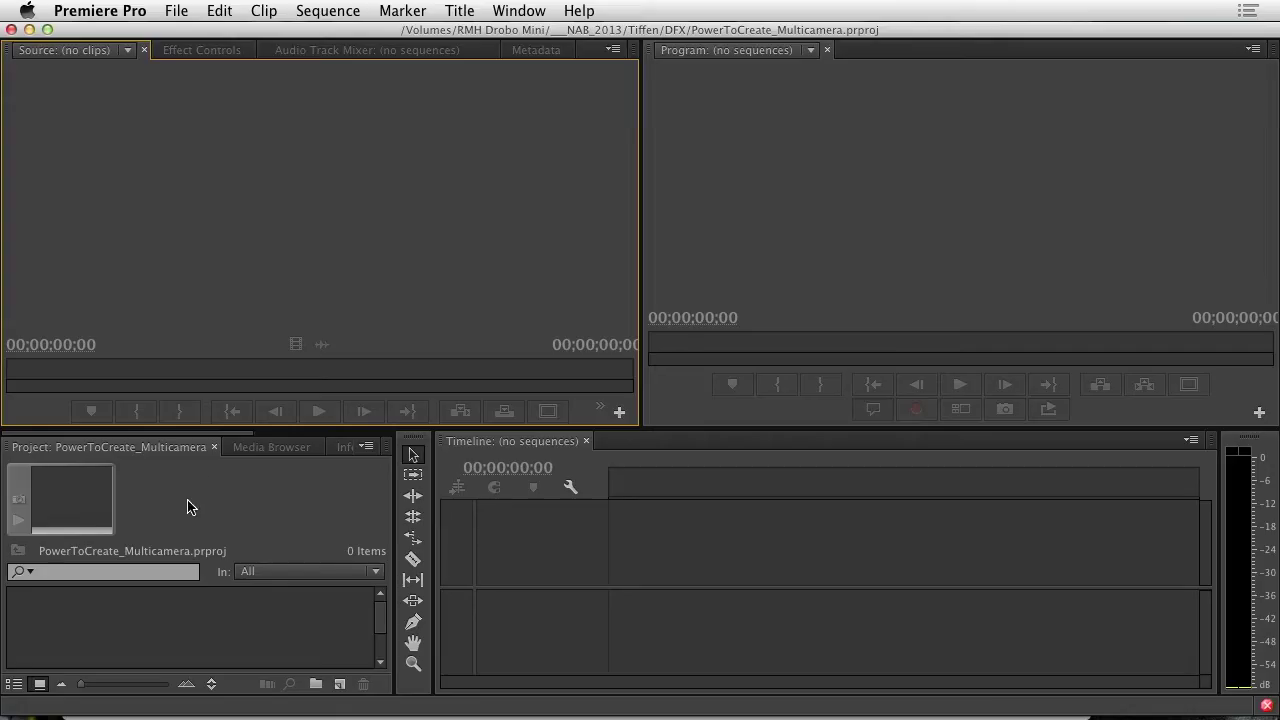
click(270, 447)
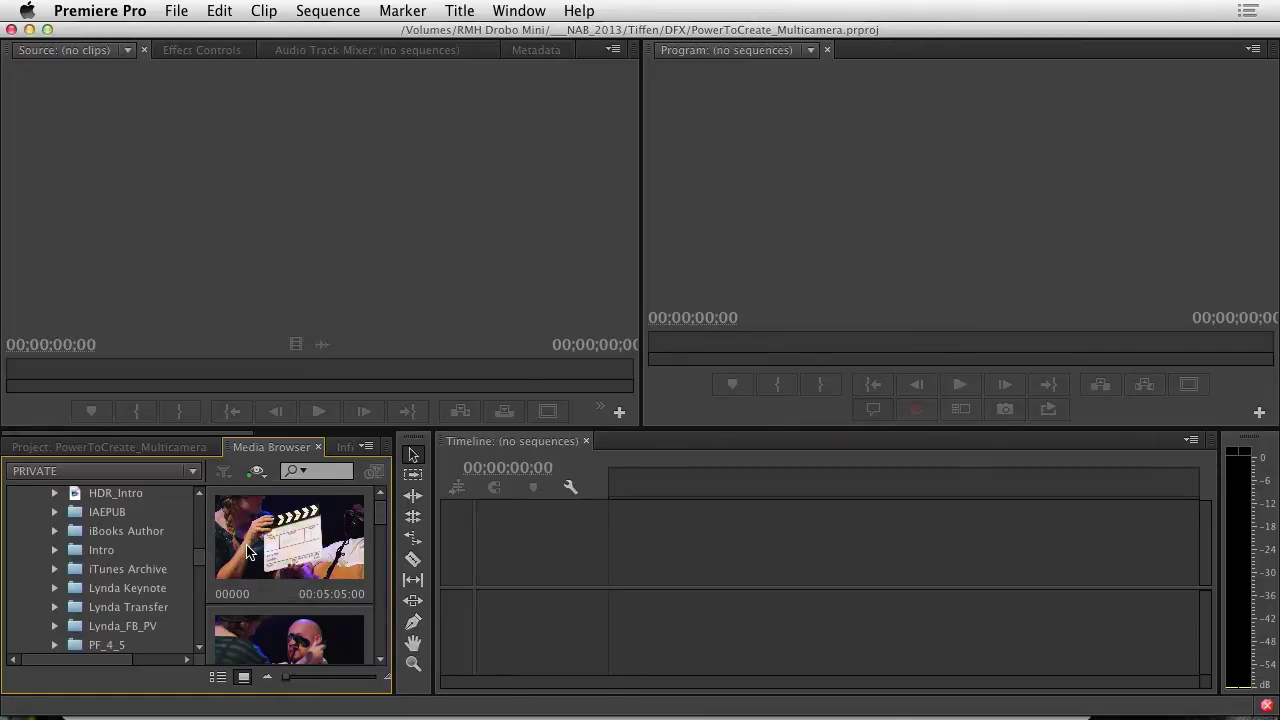
Step: Maximize the Media Browser, collapse Multicam, and show the 100D5200 folder's seven DSC clips
key(grave)
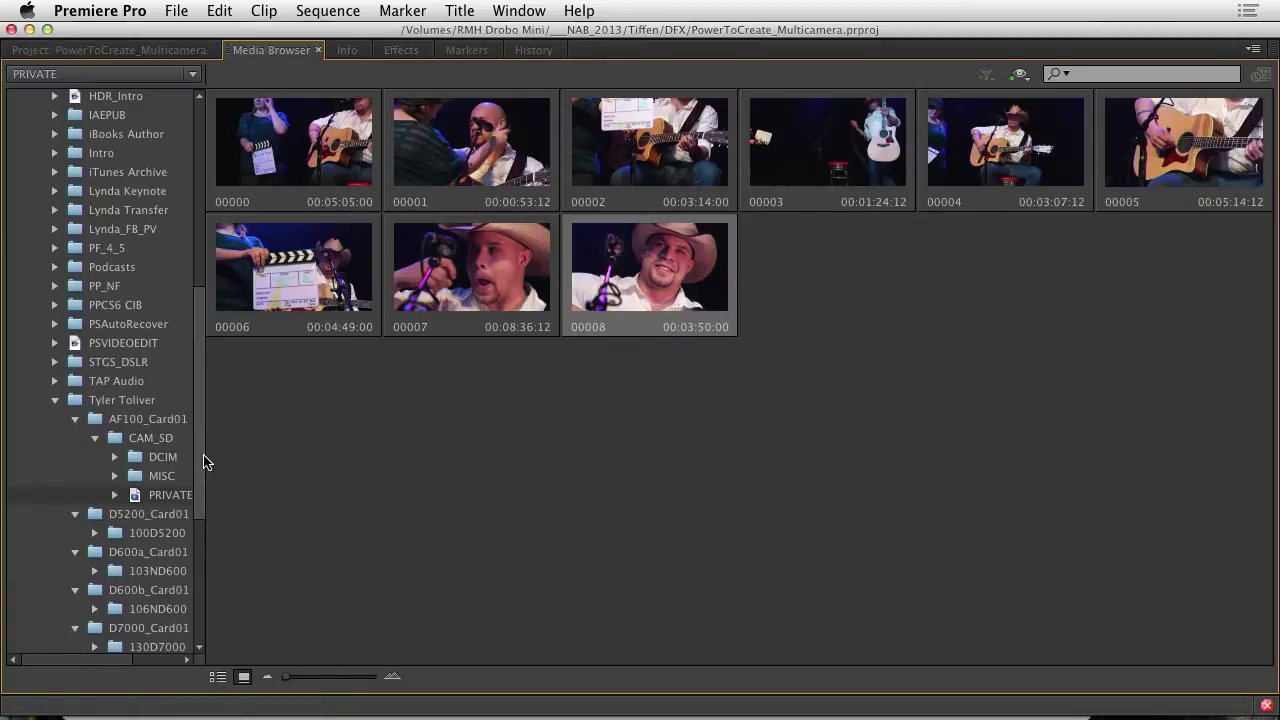
drag(203, 461, 274, 562)
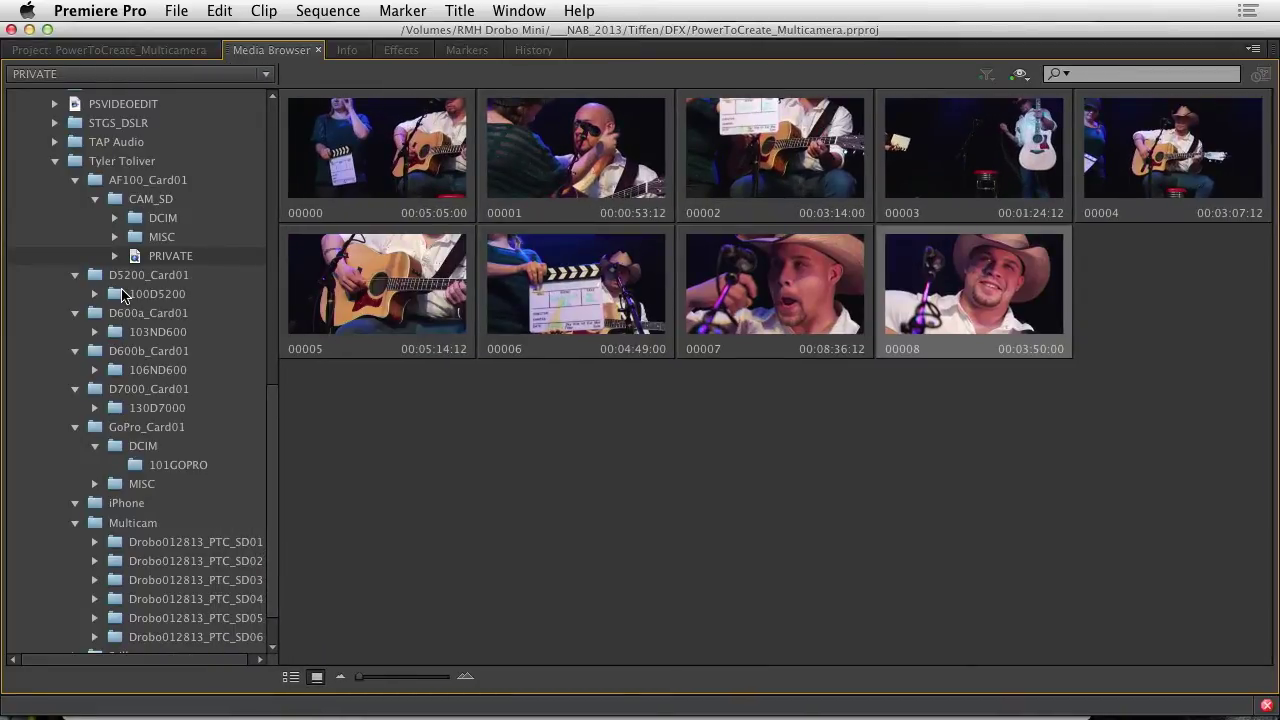
click(75, 523)
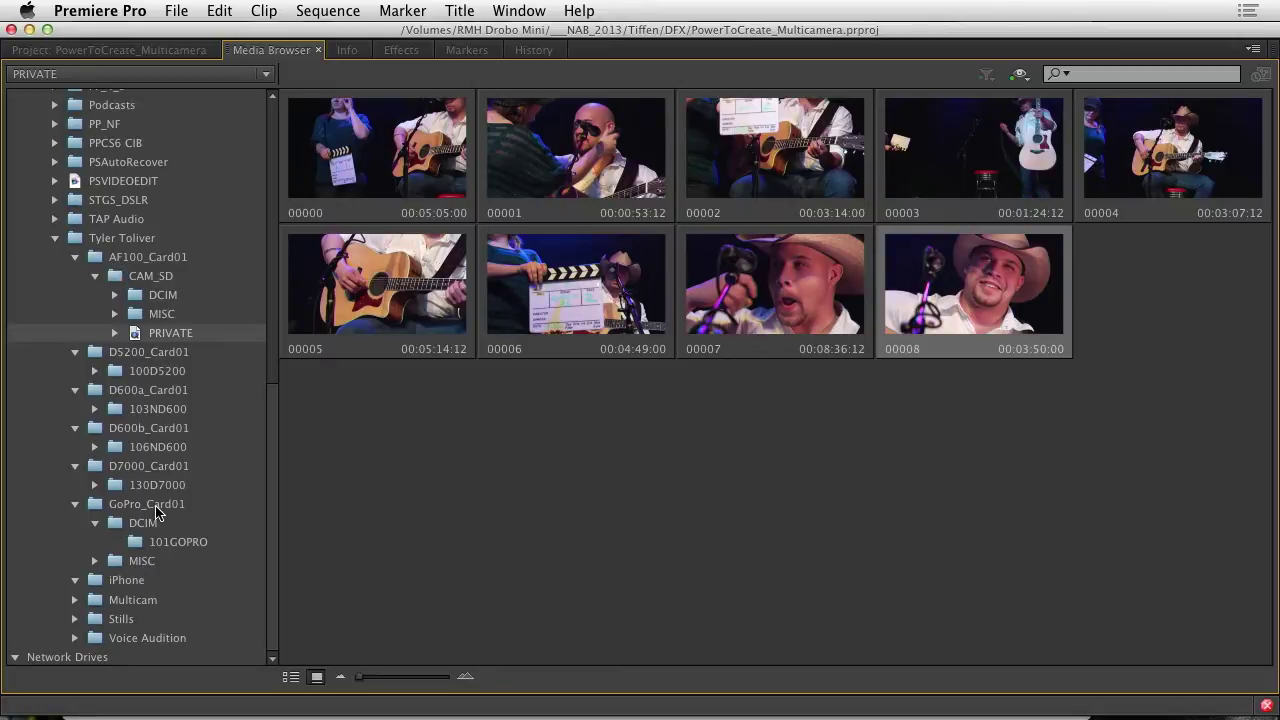
click(150, 371)
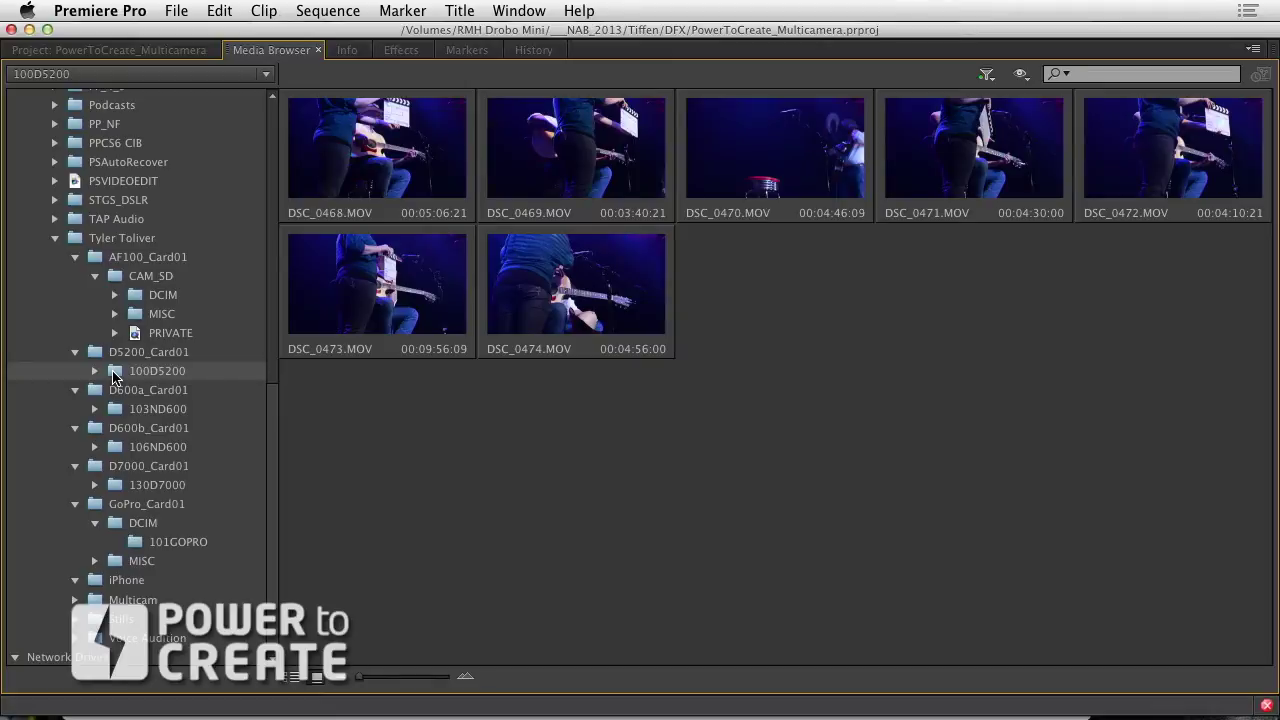
Step: Import the 100D5200 and 103ND600 camera folders into the project
right_click(114, 377)
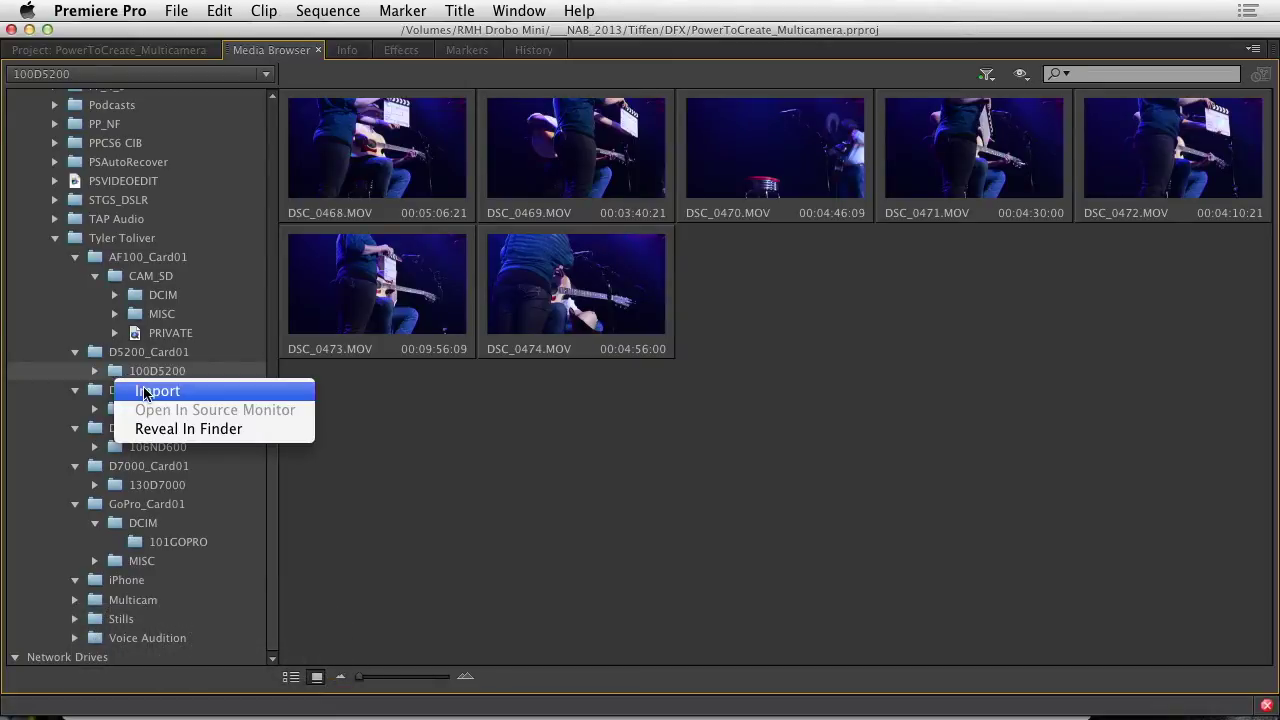
click(145, 393)
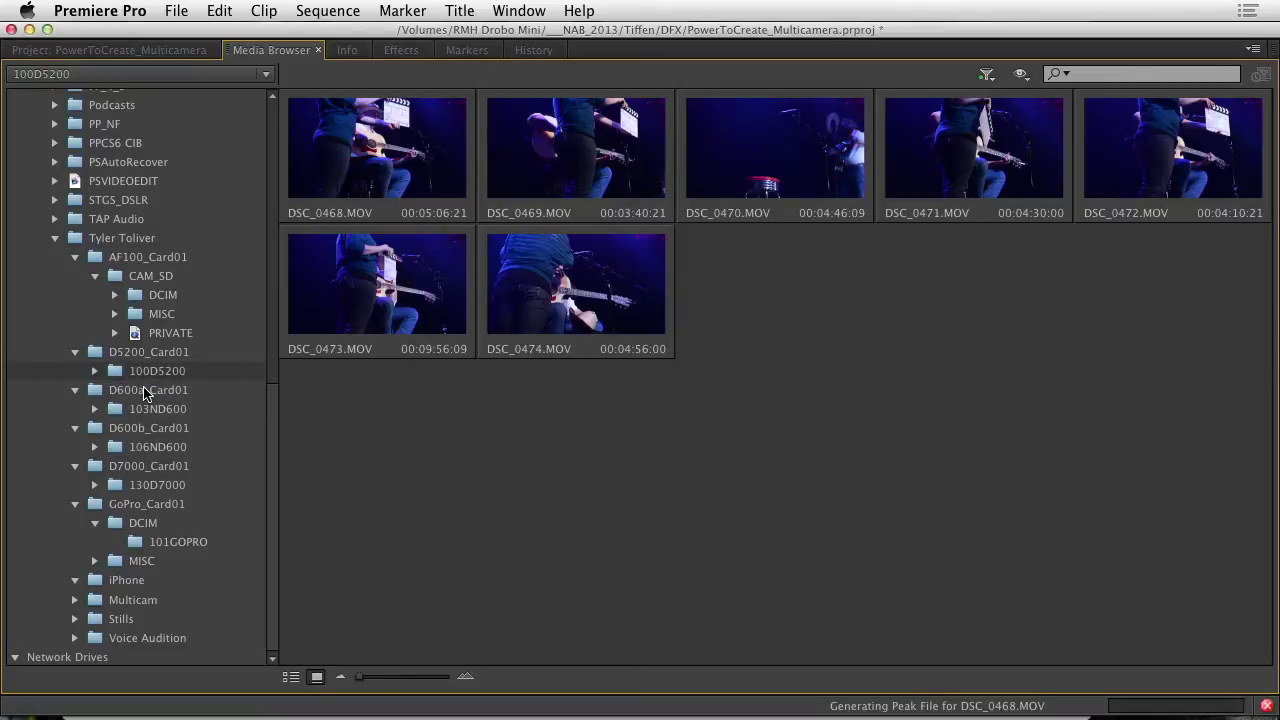
click(143, 410)
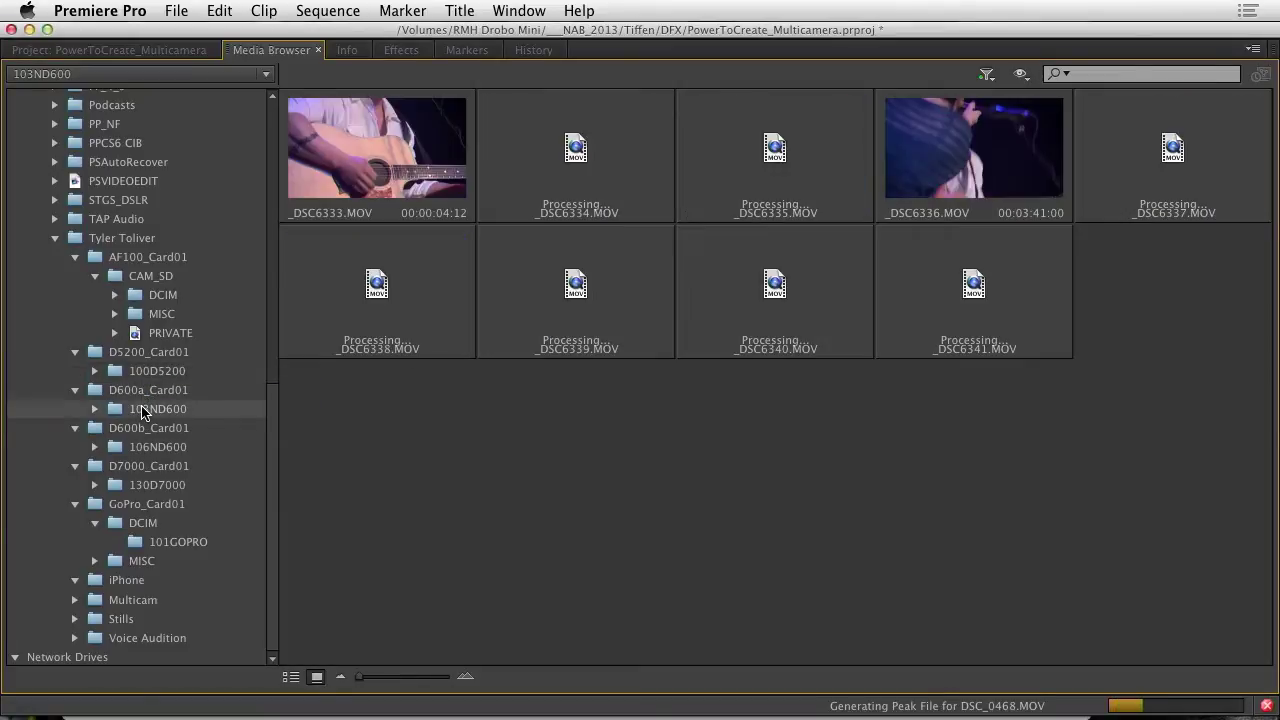
right_click(116, 418)
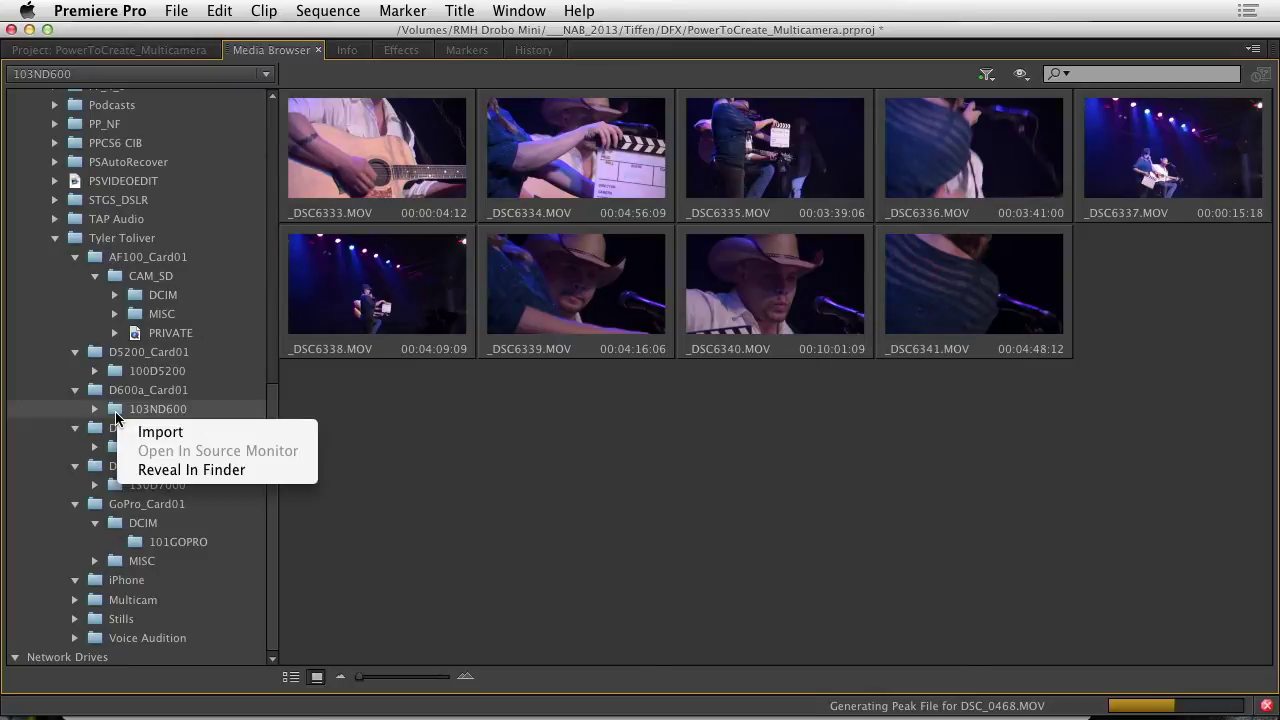
click(143, 432)
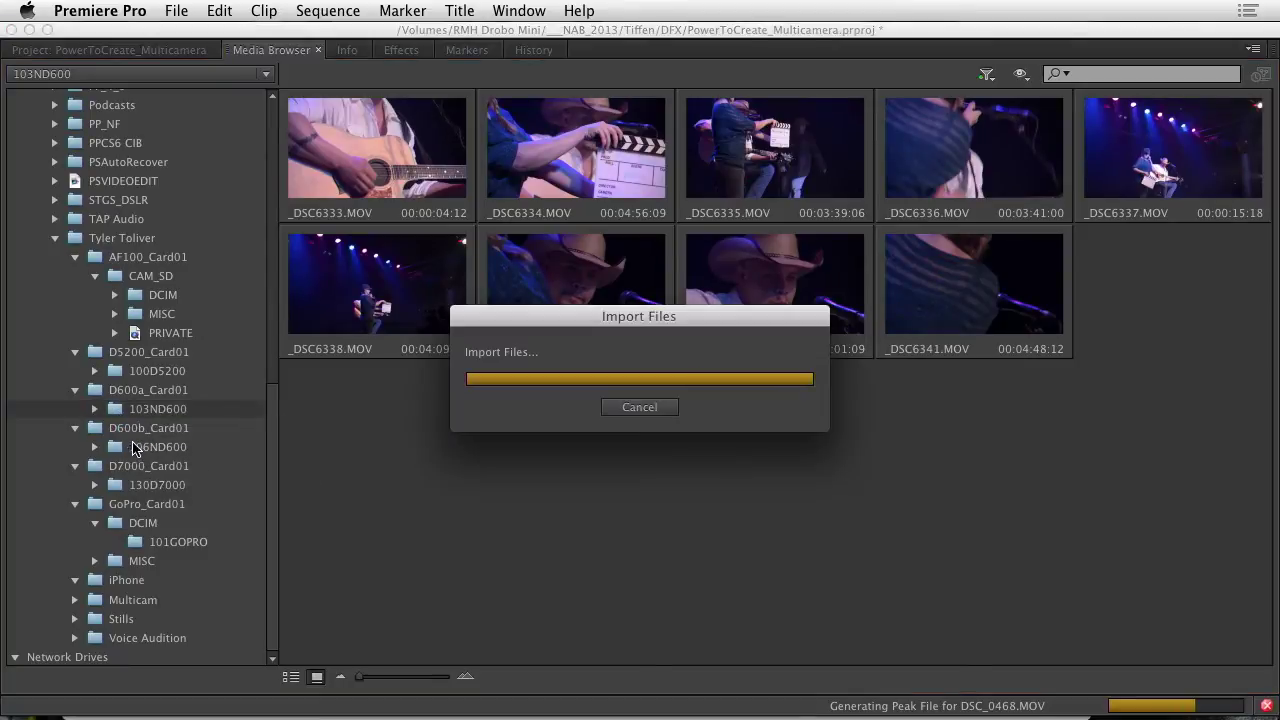
Step: Import the 106ND600 and 130D7000 folders, accepting the unsupported .NEF error, and show 101GOPRO
click(116, 449)
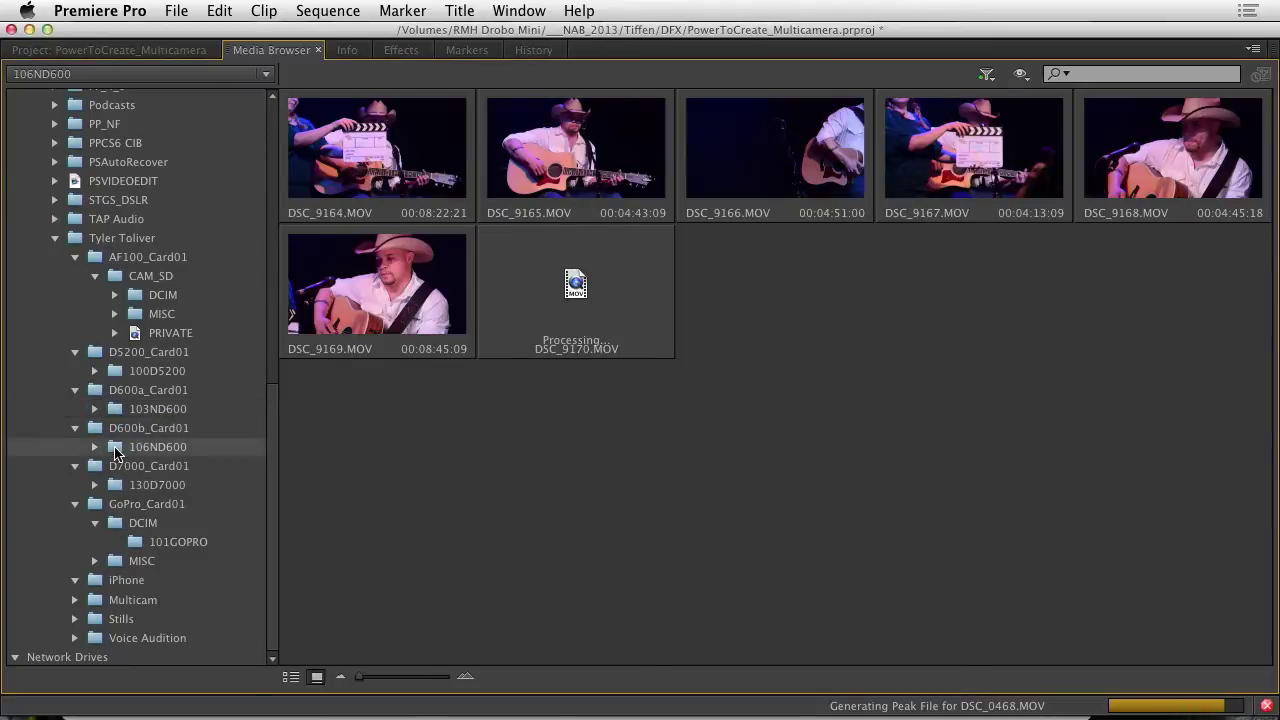
right_click(116, 452)
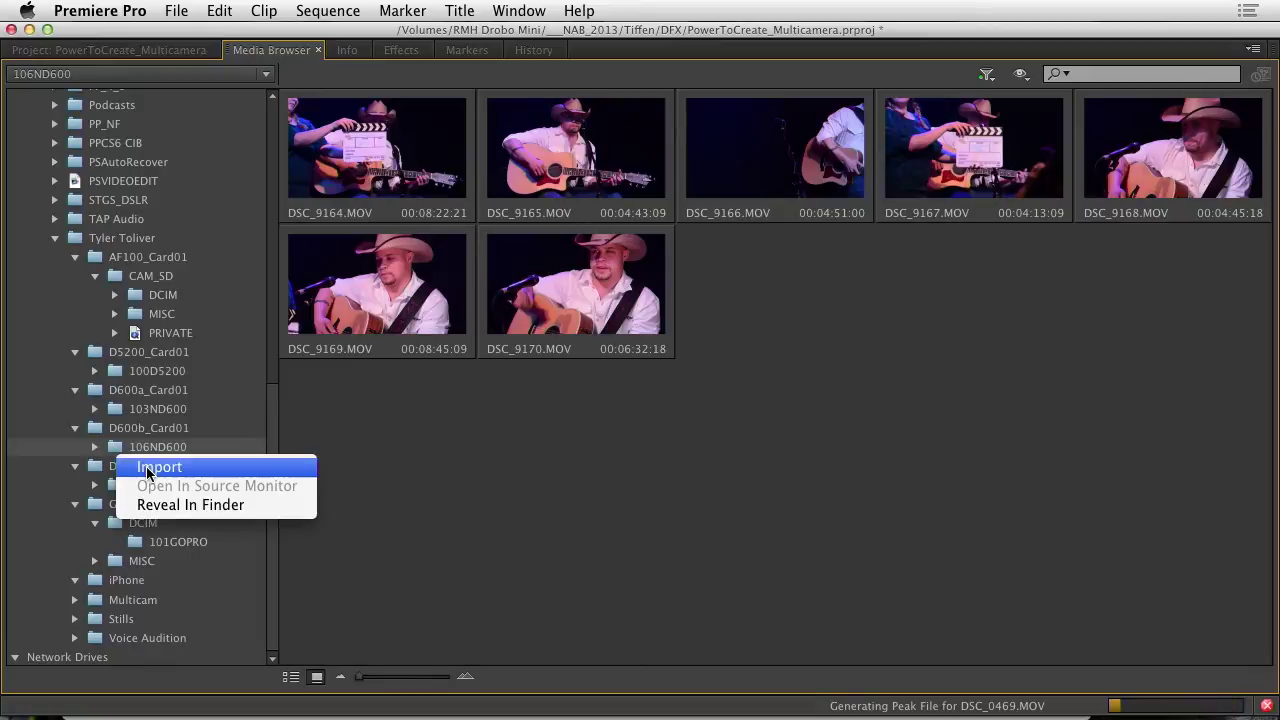
click(148, 470)
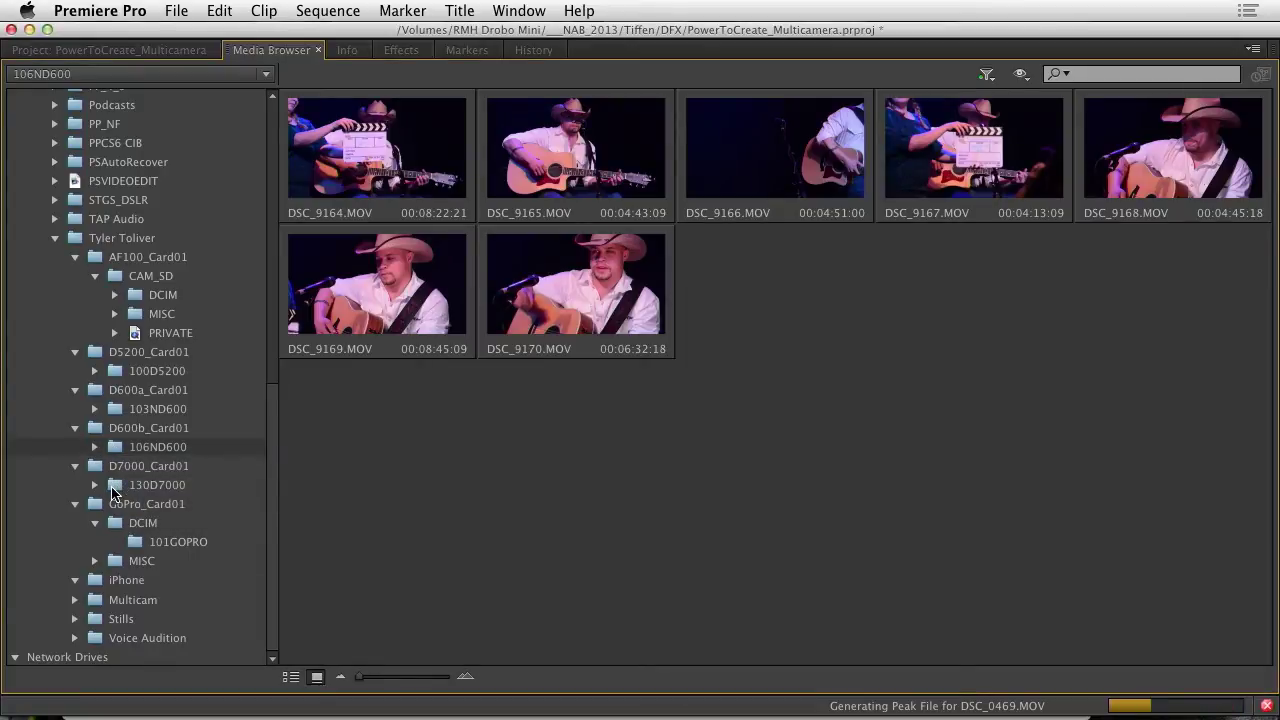
click(113, 488)
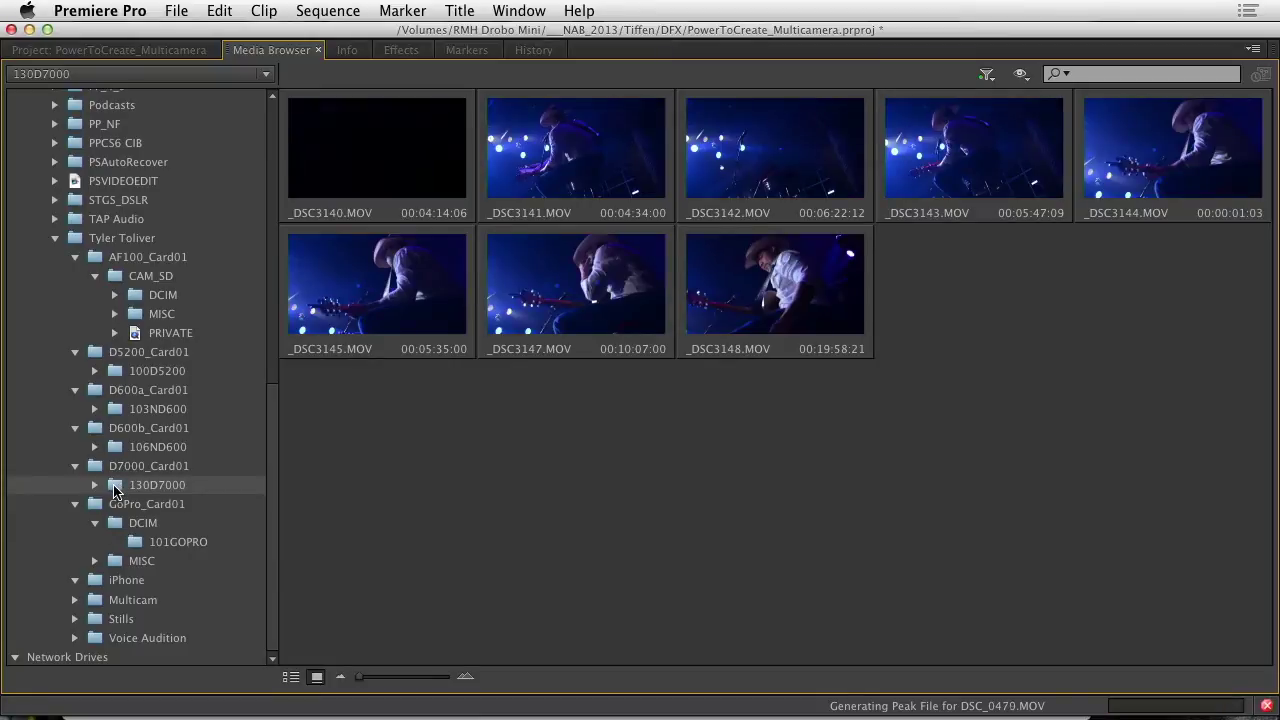
right_click(114, 489)
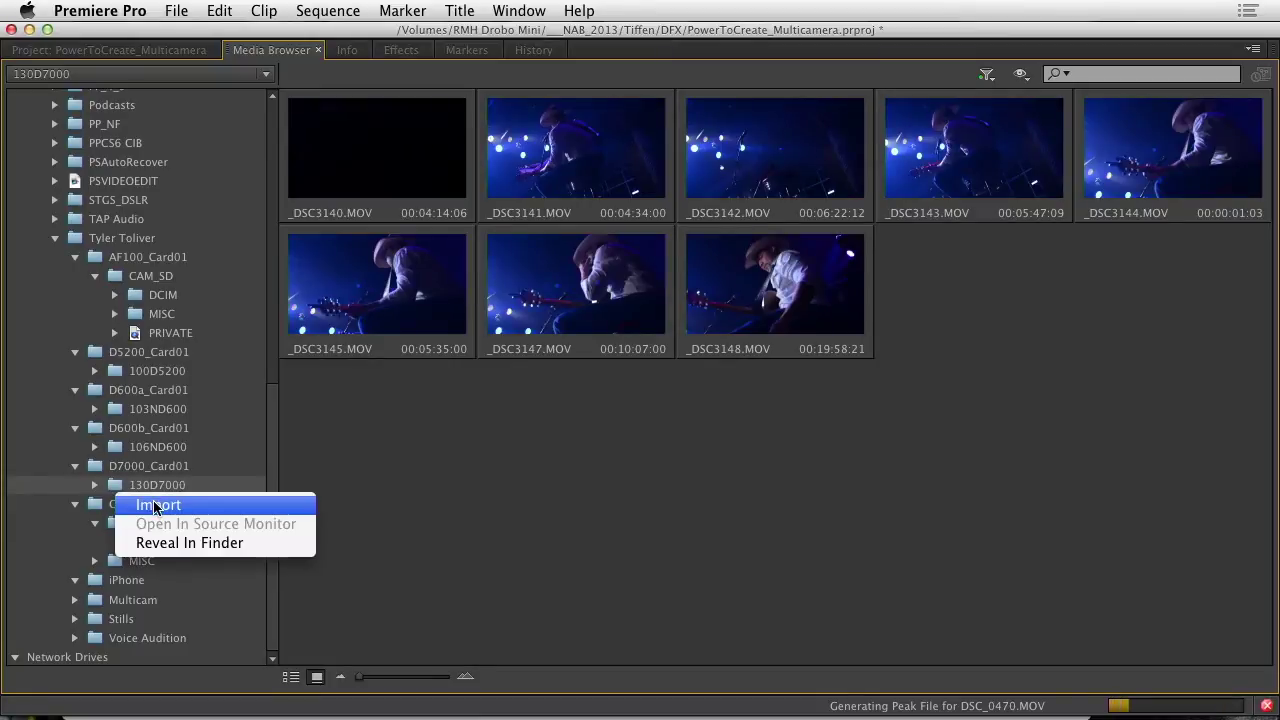
click(157, 506)
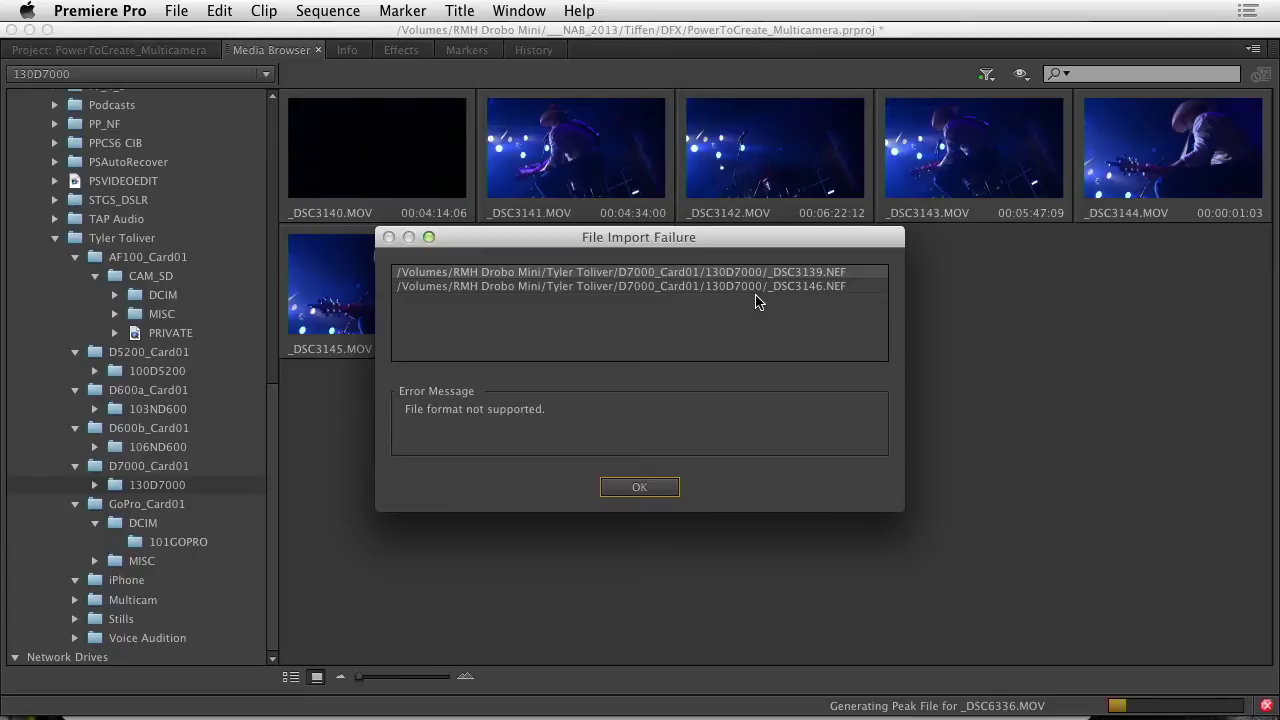
click(633, 487)
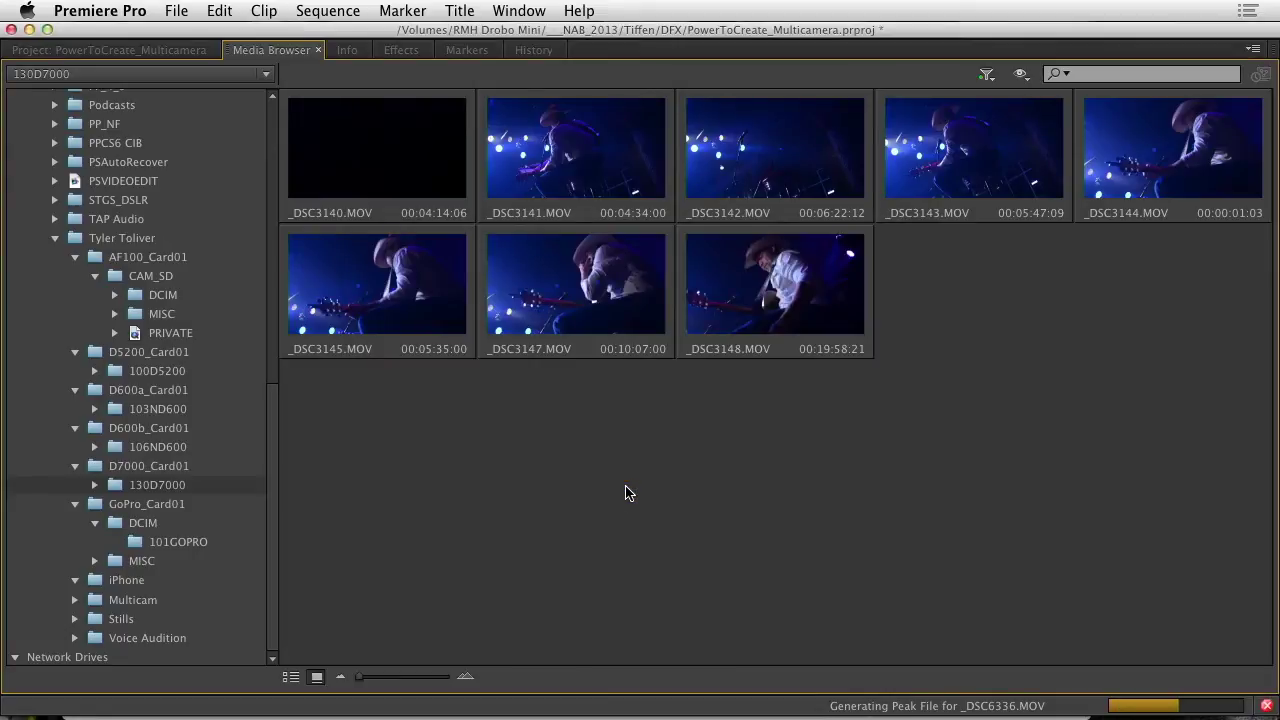
click(196, 548)
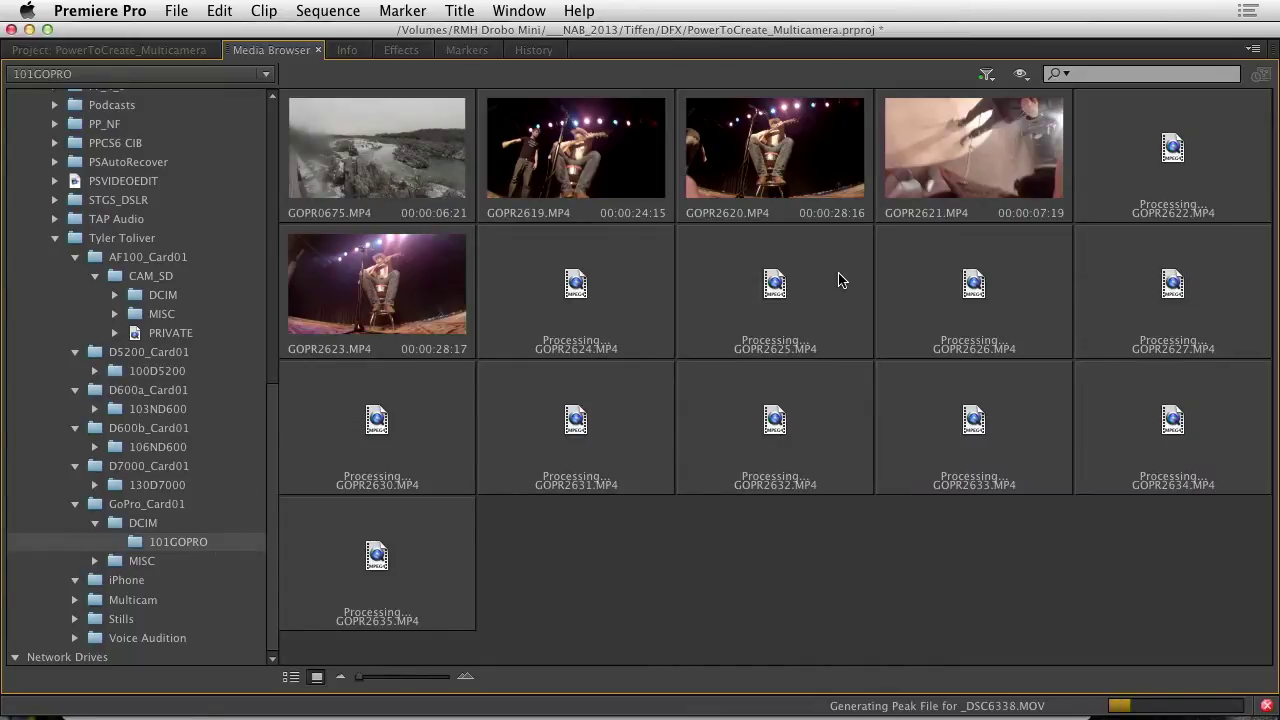
Step: Filter the GoPro folder to All Supported Files, then QuickTime Movie, and return to the four bins
click(986, 75)
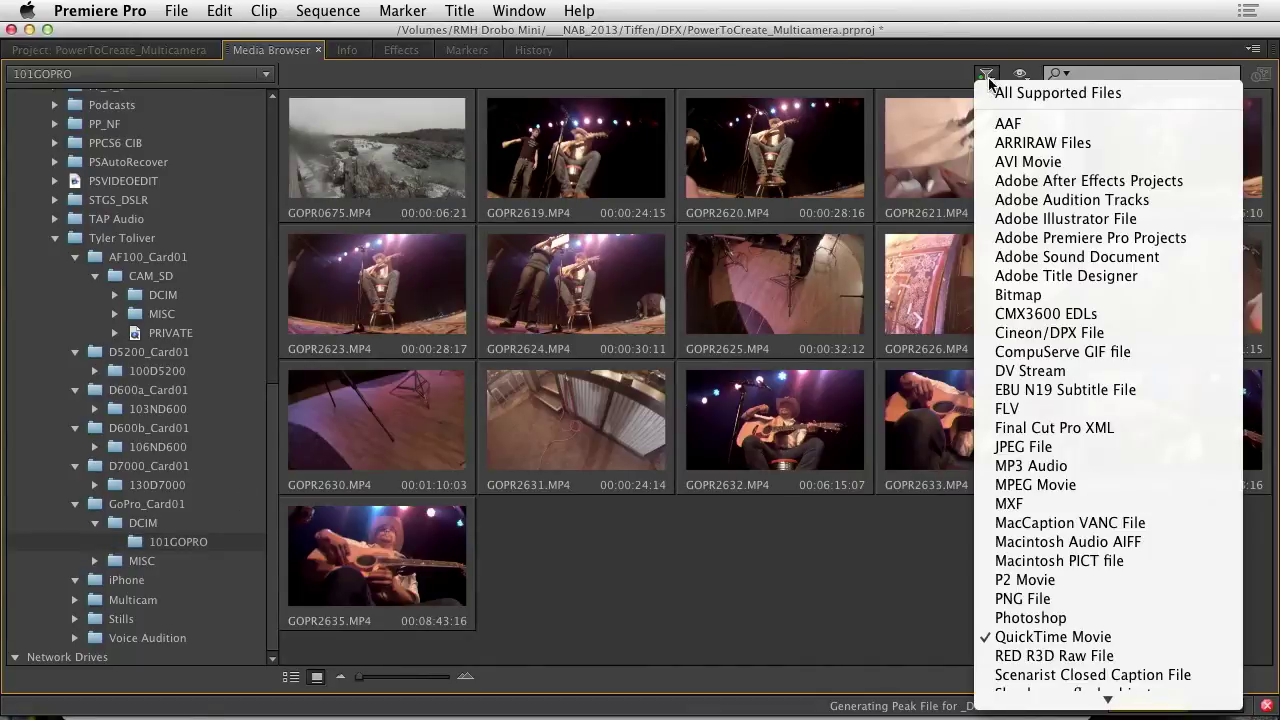
click(994, 92)
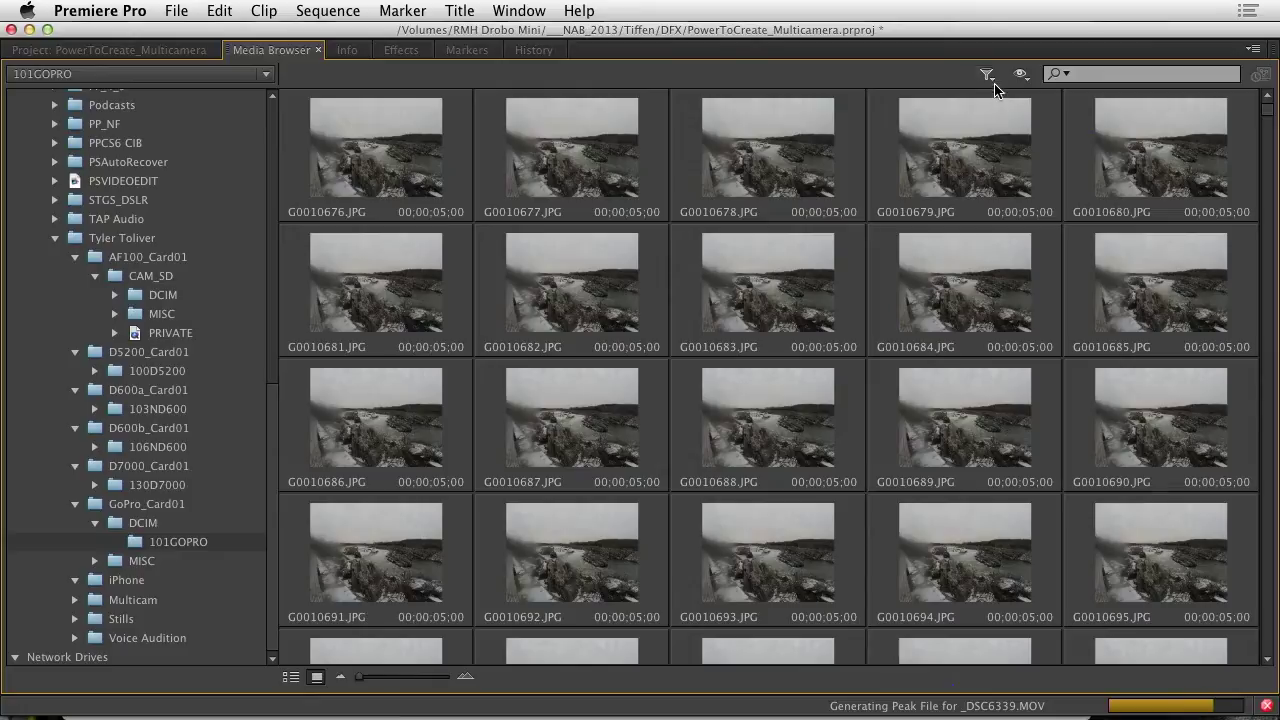
click(994, 78)
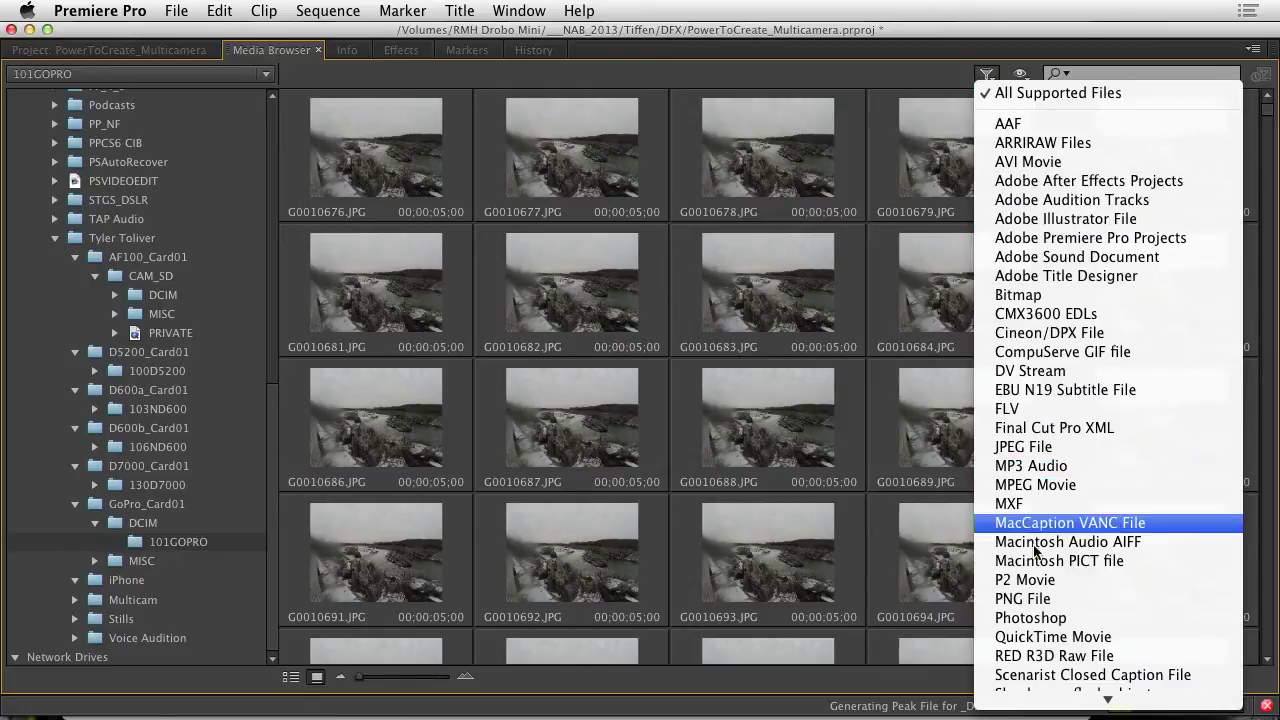
click(1040, 637)
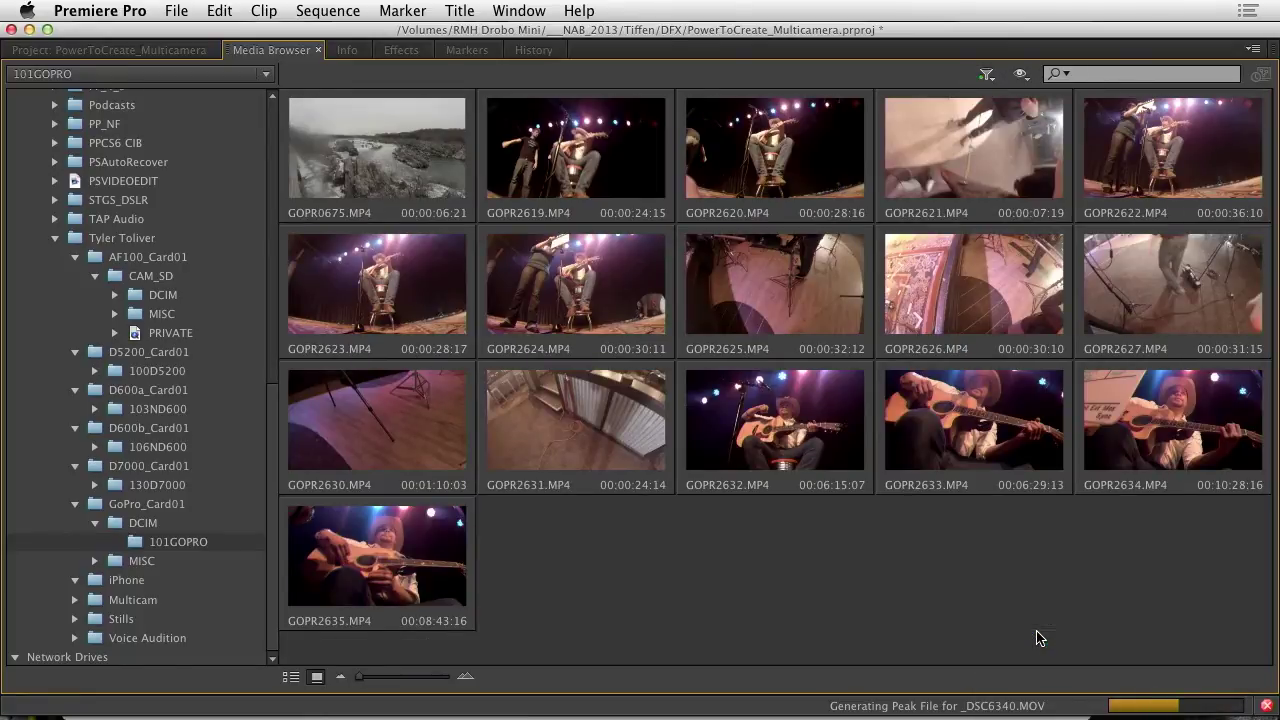
click(112, 52)
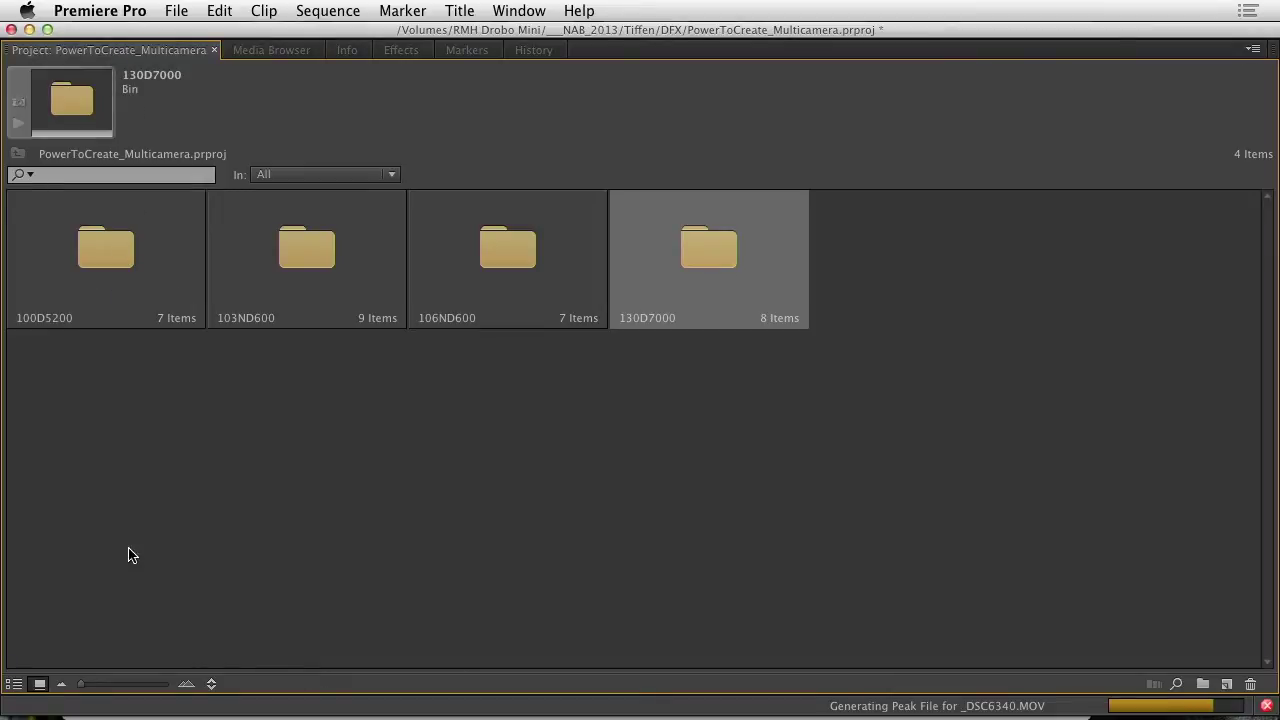
Step: Create a new bin named Go Pro and open it
click(1204, 686)
text(C)
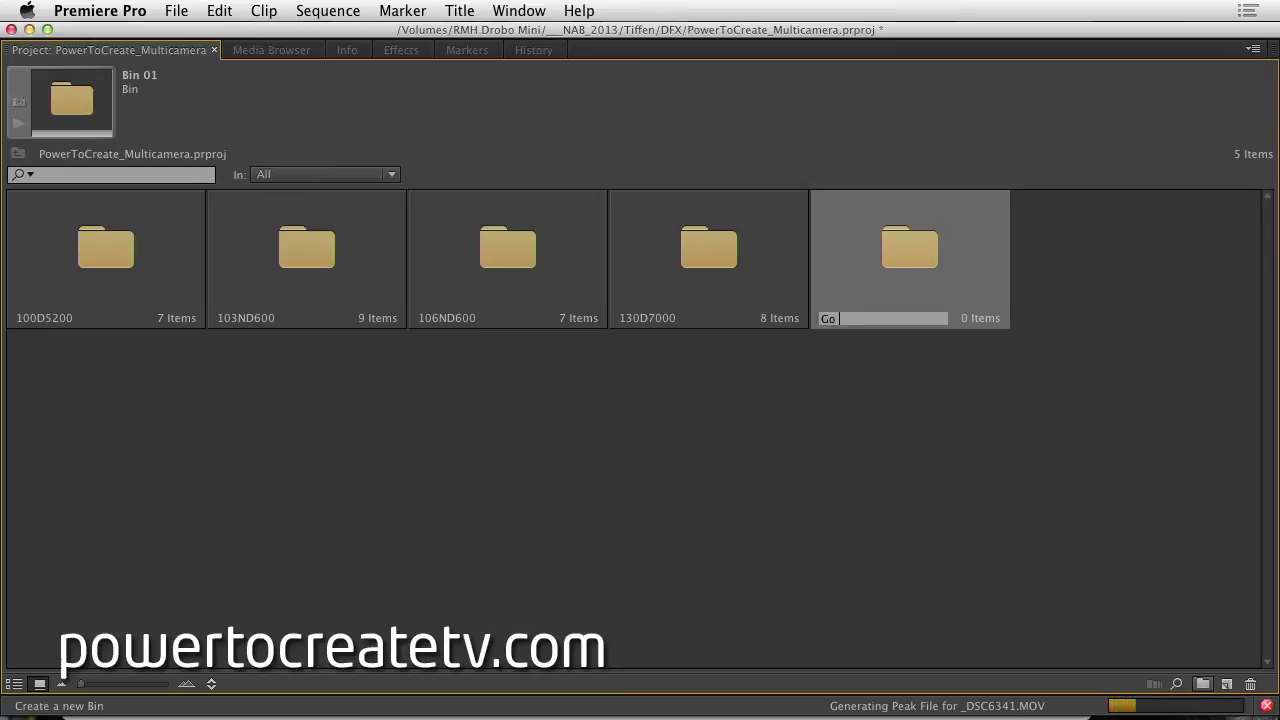
text(o Pro)
key(Tab)
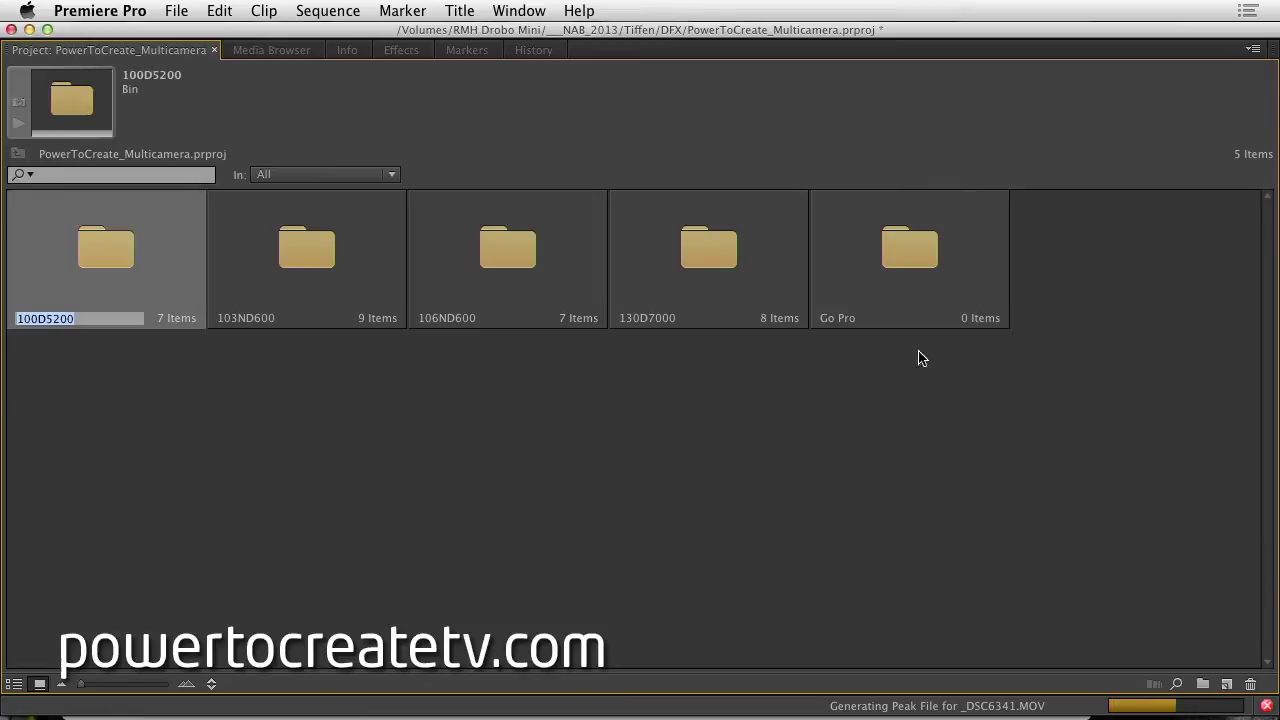
double_click(902, 261)
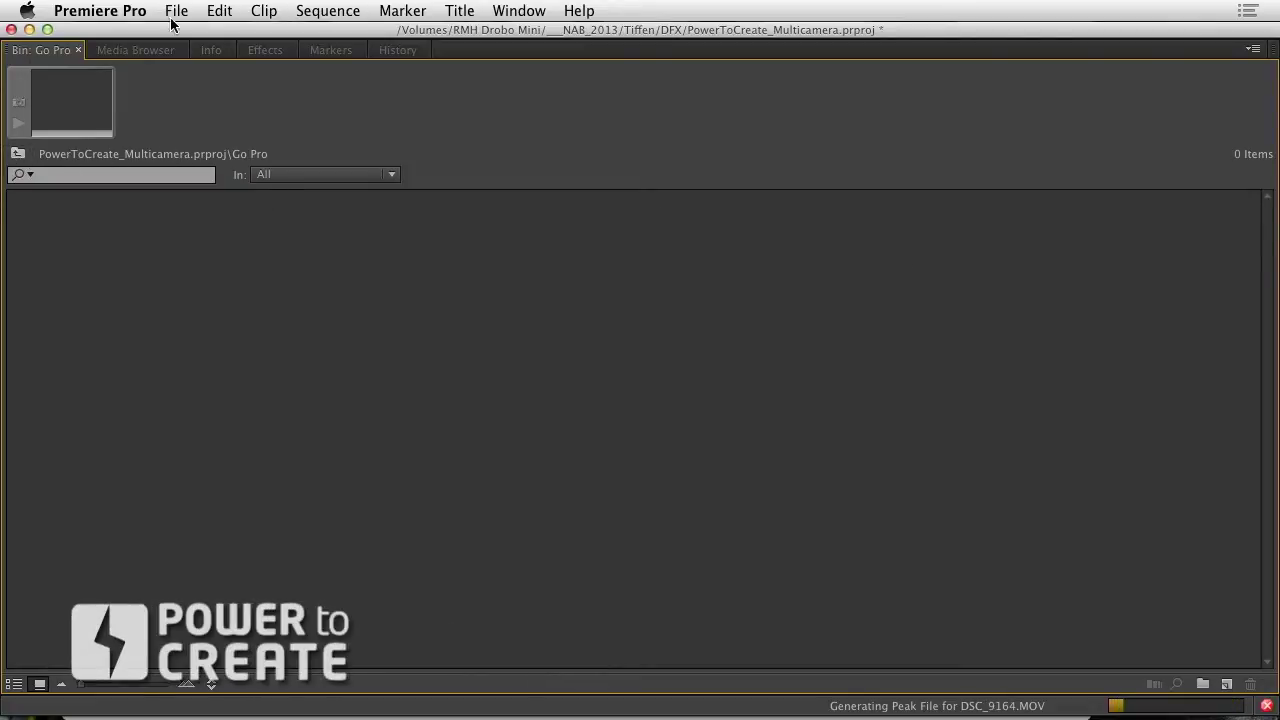
Step: Import the fifteen 101GOPRO clips, GOPR2619.MP4 through GOPR2635.MP4, into the Go Pro bin
click(166, 50)
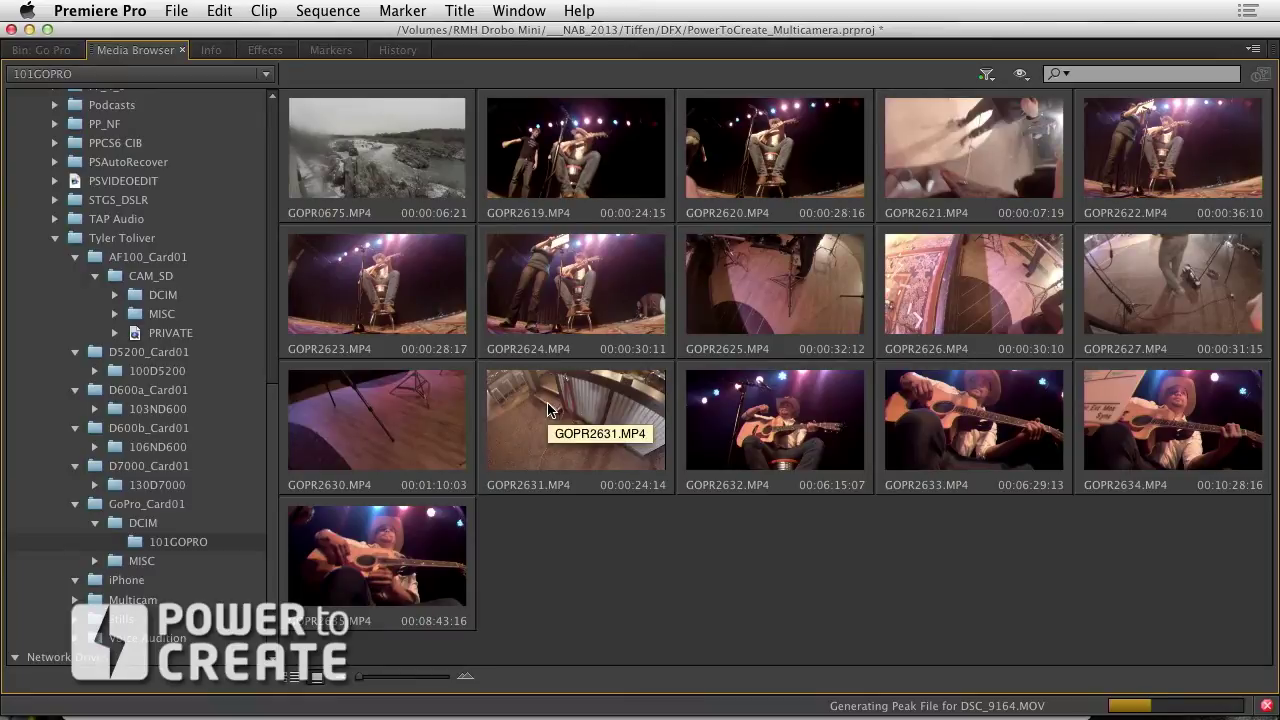
right_click(577, 140)
click(598, 148)
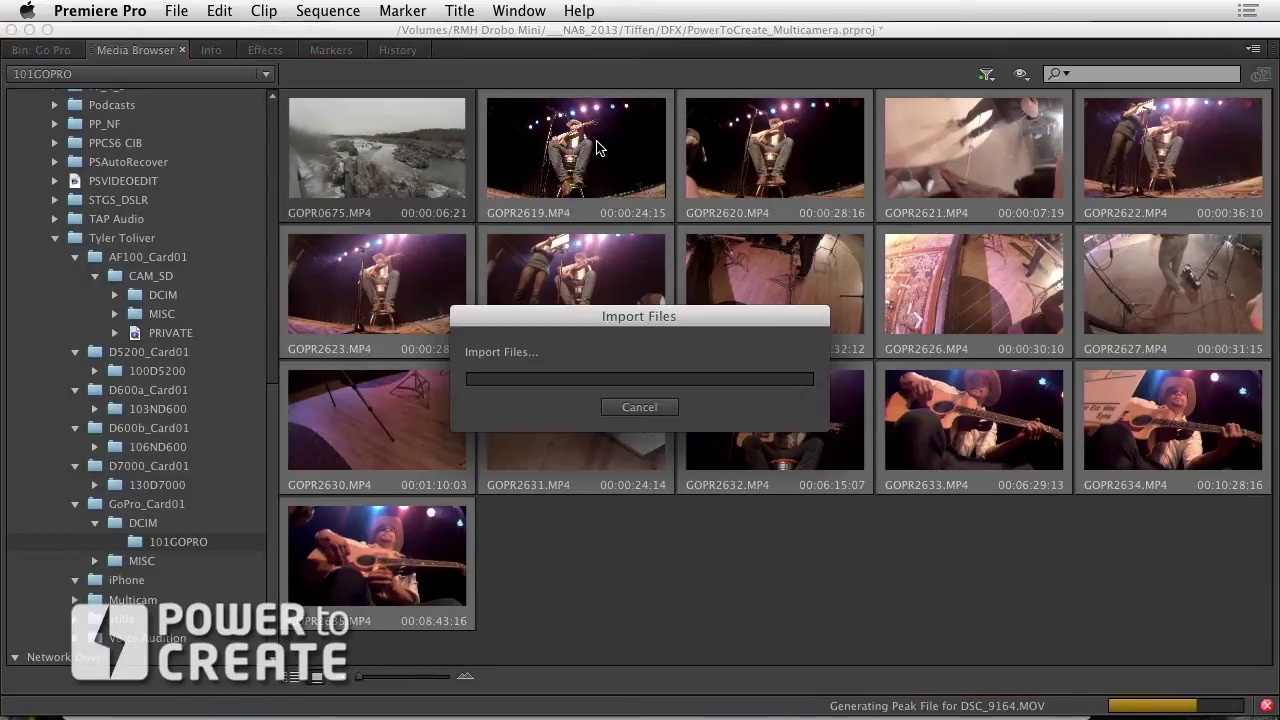
click(45, 50)
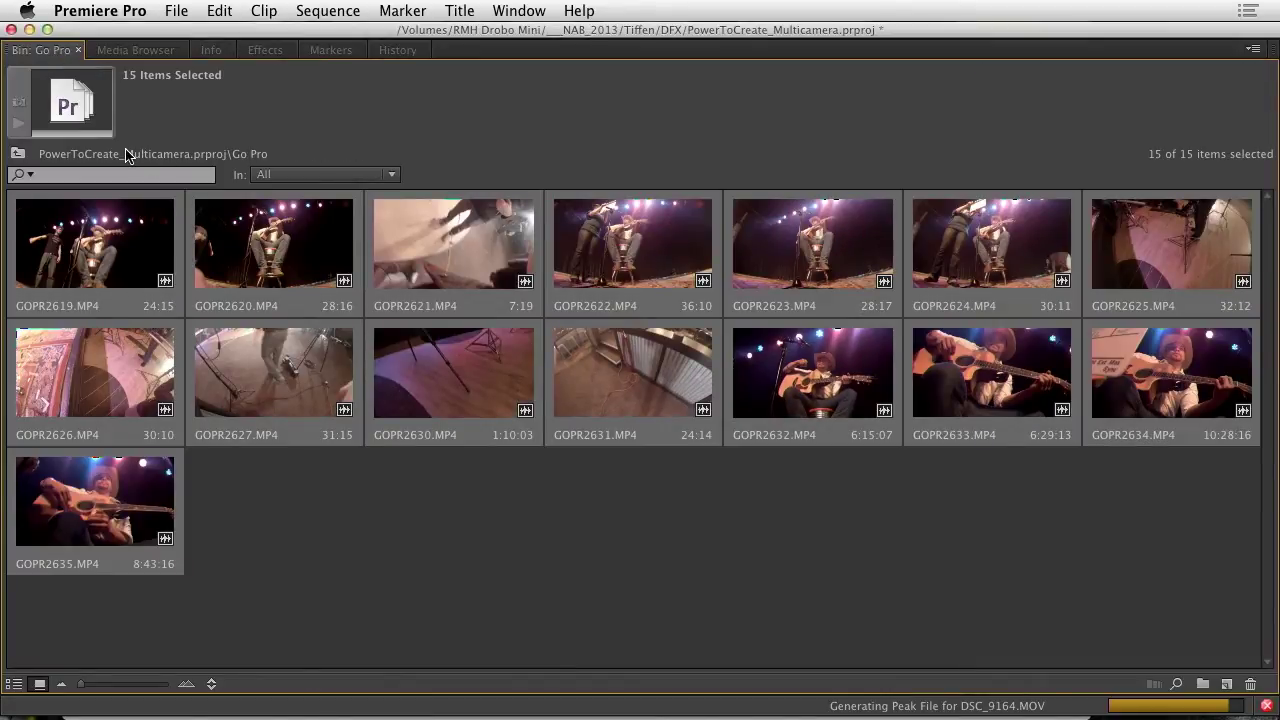
Step: Create a new bin named Music at the project's top level and open it
click(18, 153)
click(1203, 683)
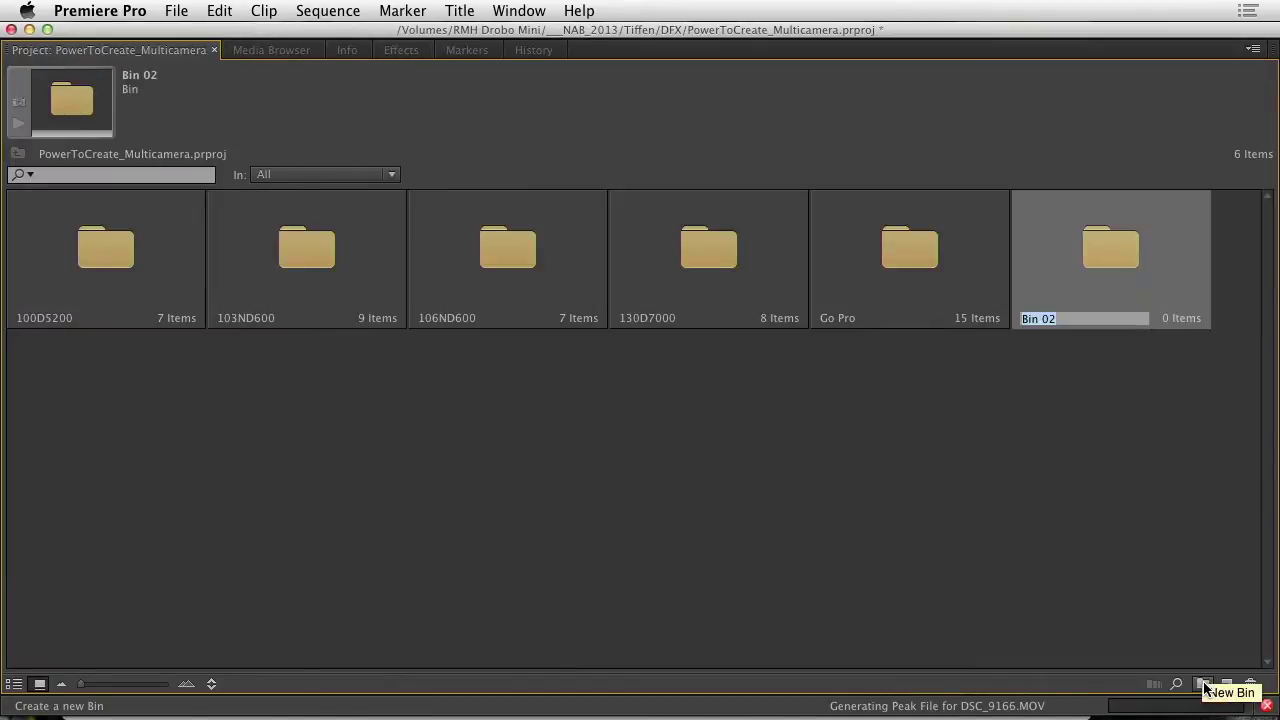
text(Music)
key(Tab)
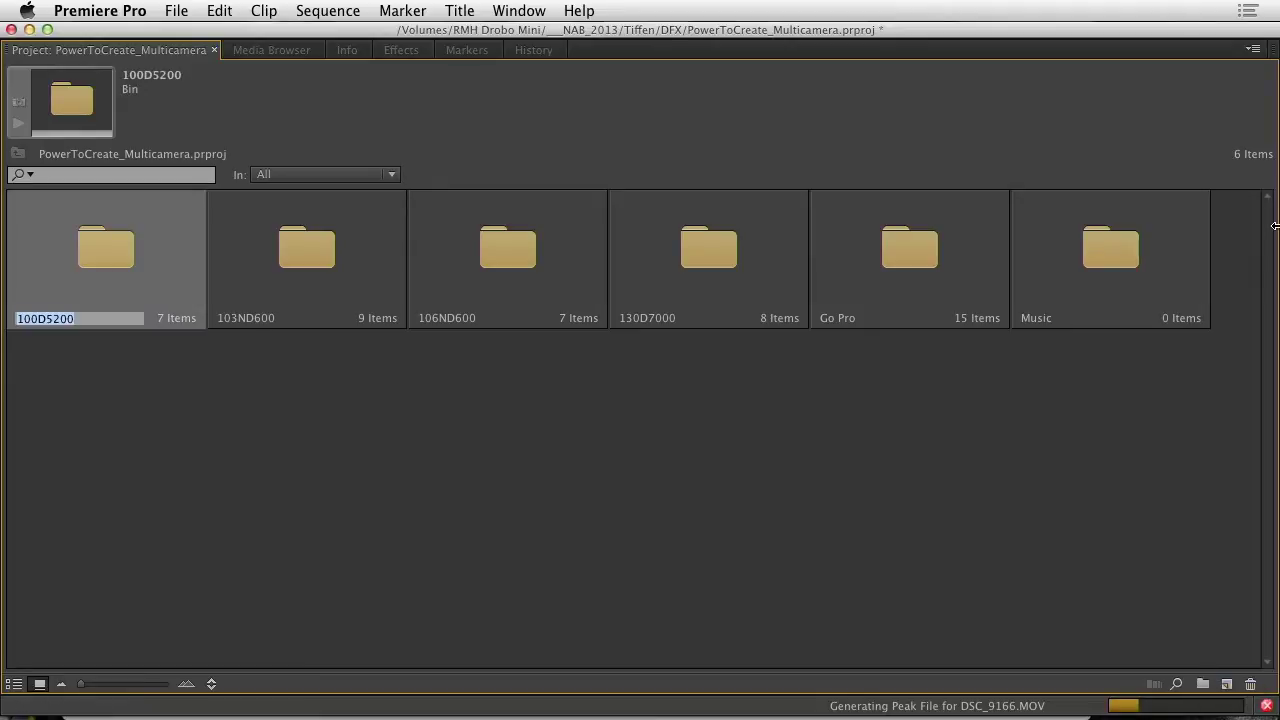
click(1128, 253)
double_click(1122, 256)
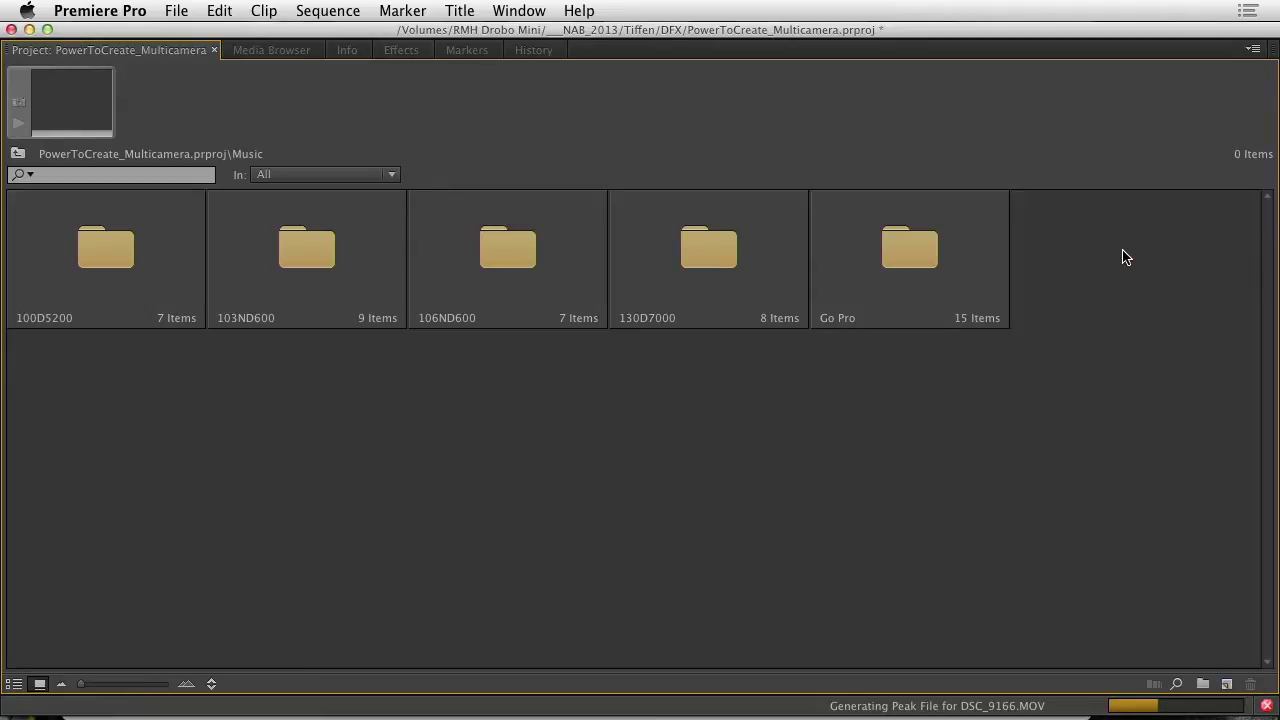
Step: Show All Supported Files and import Chasing Alabama.mp3 and chasingbeep.mp3 into the Music bin
click(140, 50)
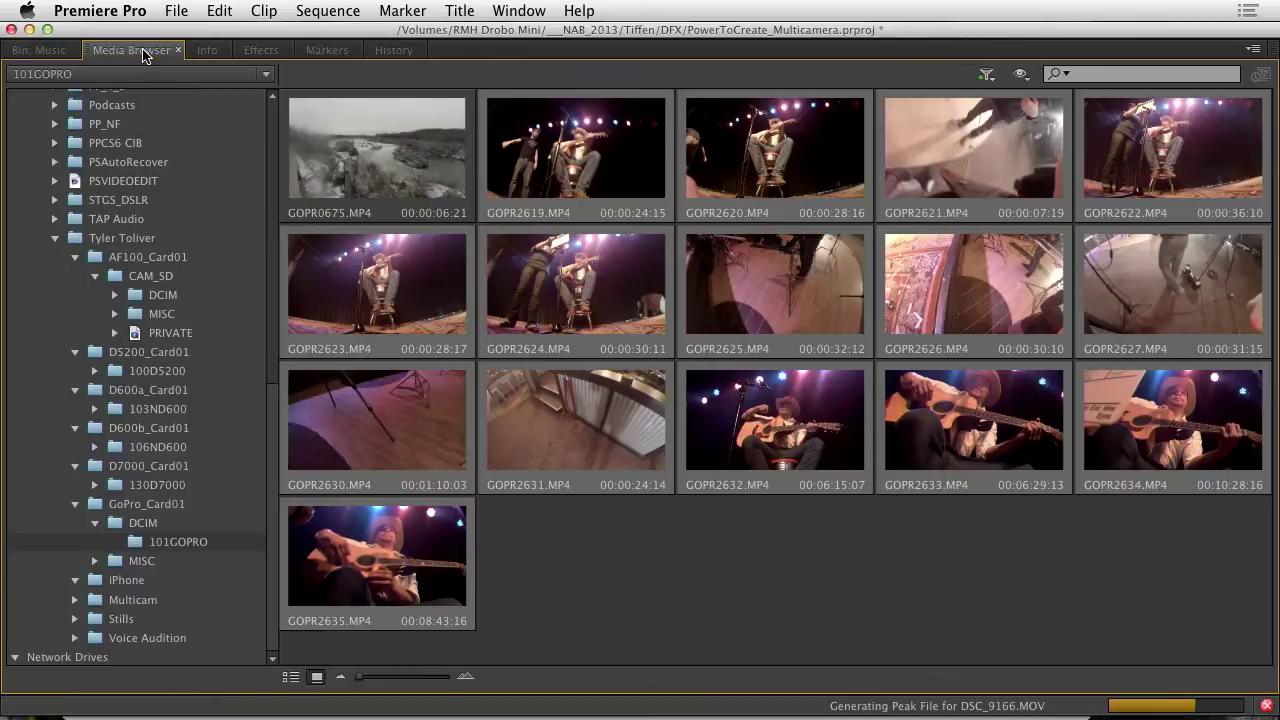
click(112, 238)
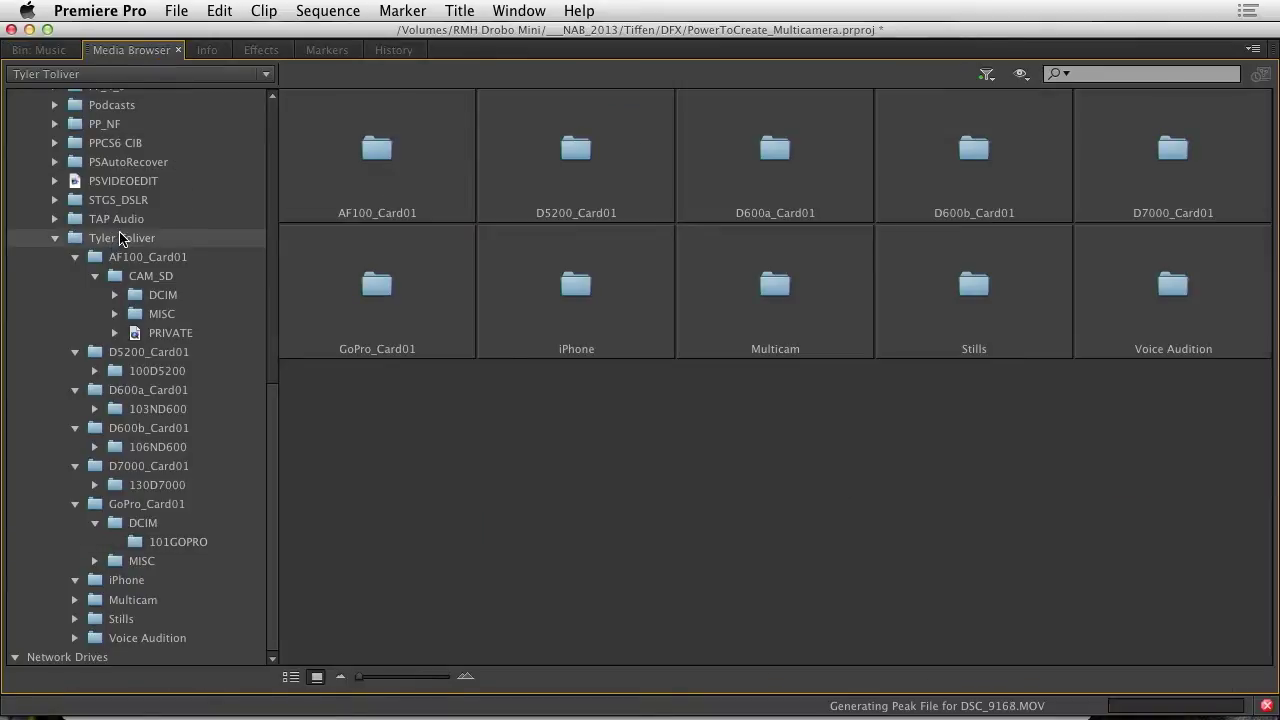
click(988, 75)
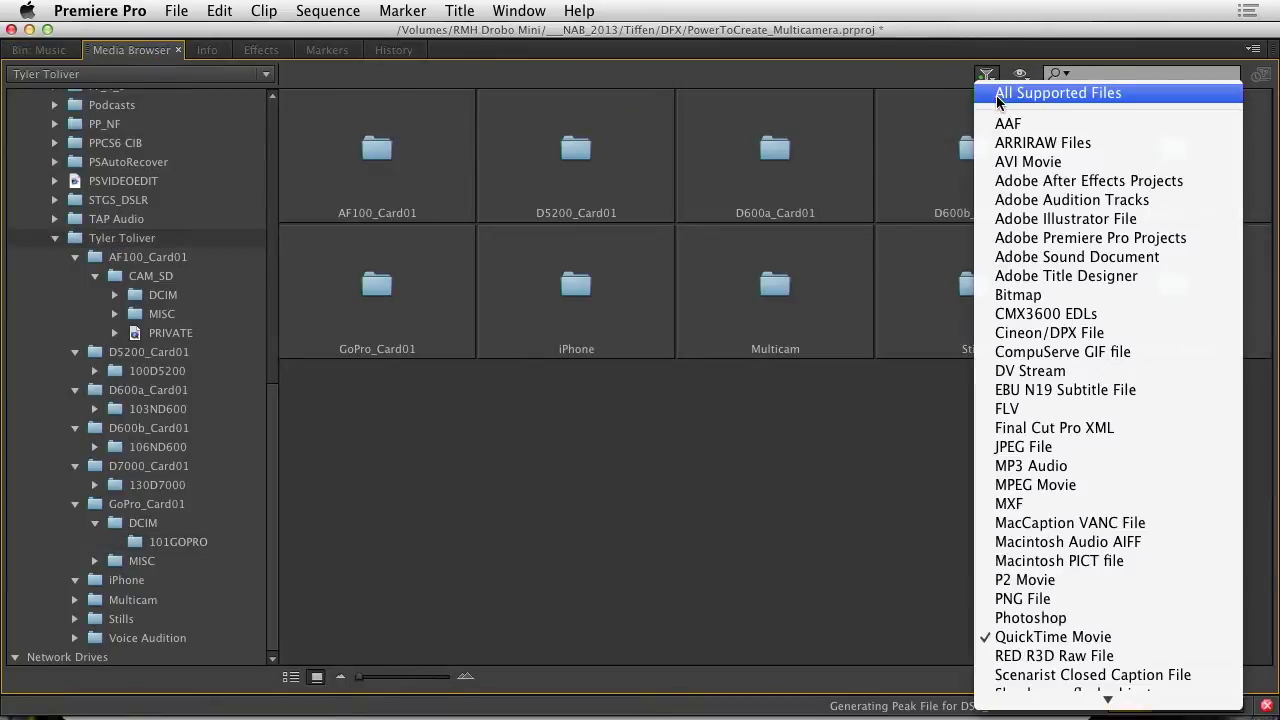
click(1000, 89)
click(605, 140)
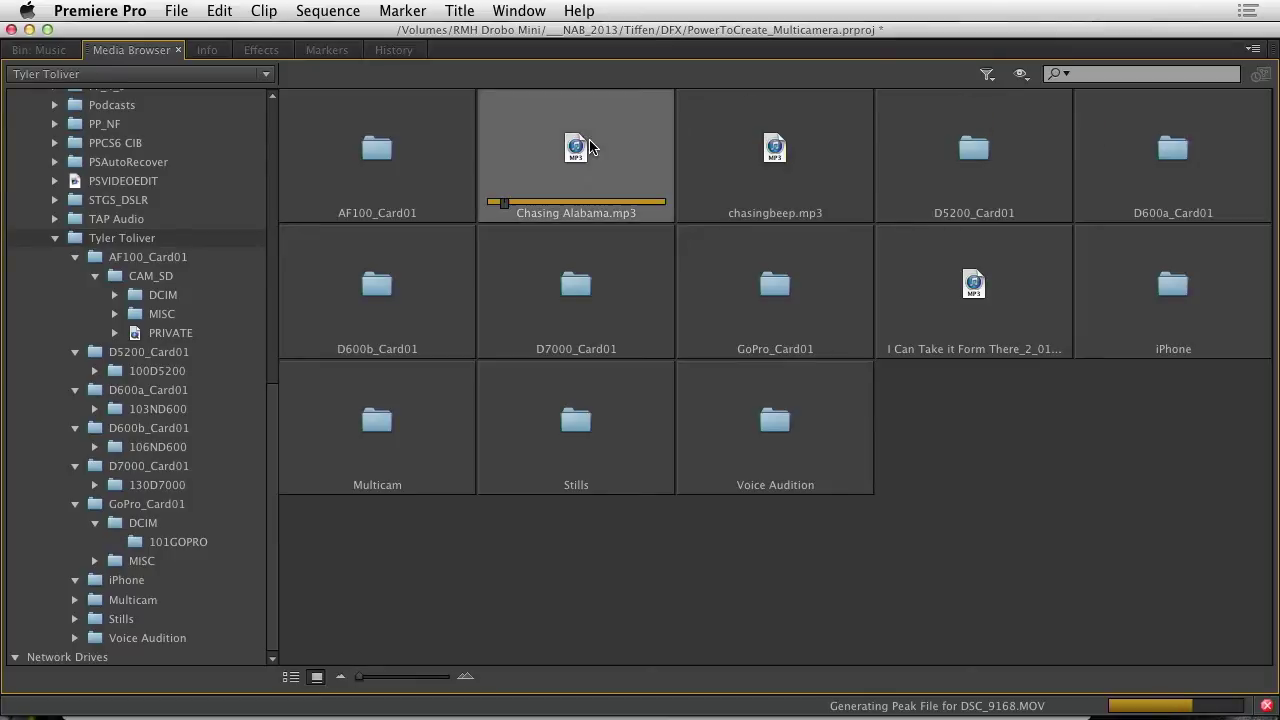
click(773, 145)
right_click(799, 155)
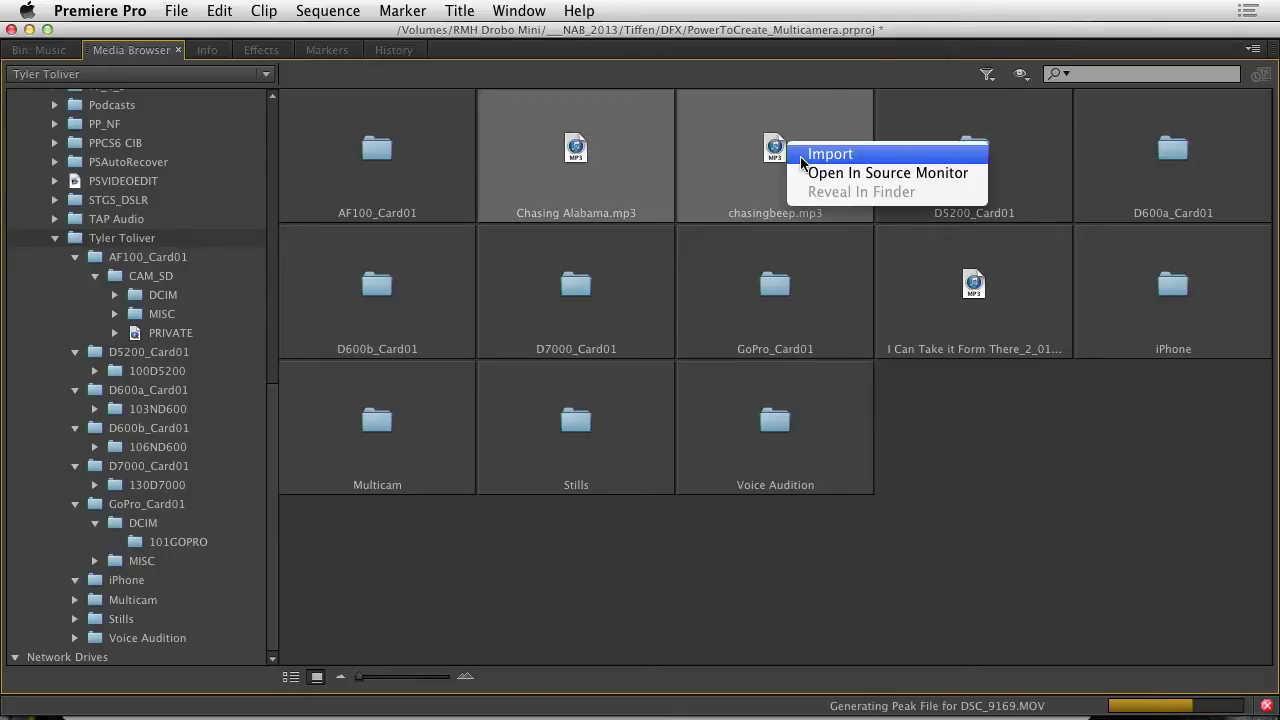
click(805, 155)
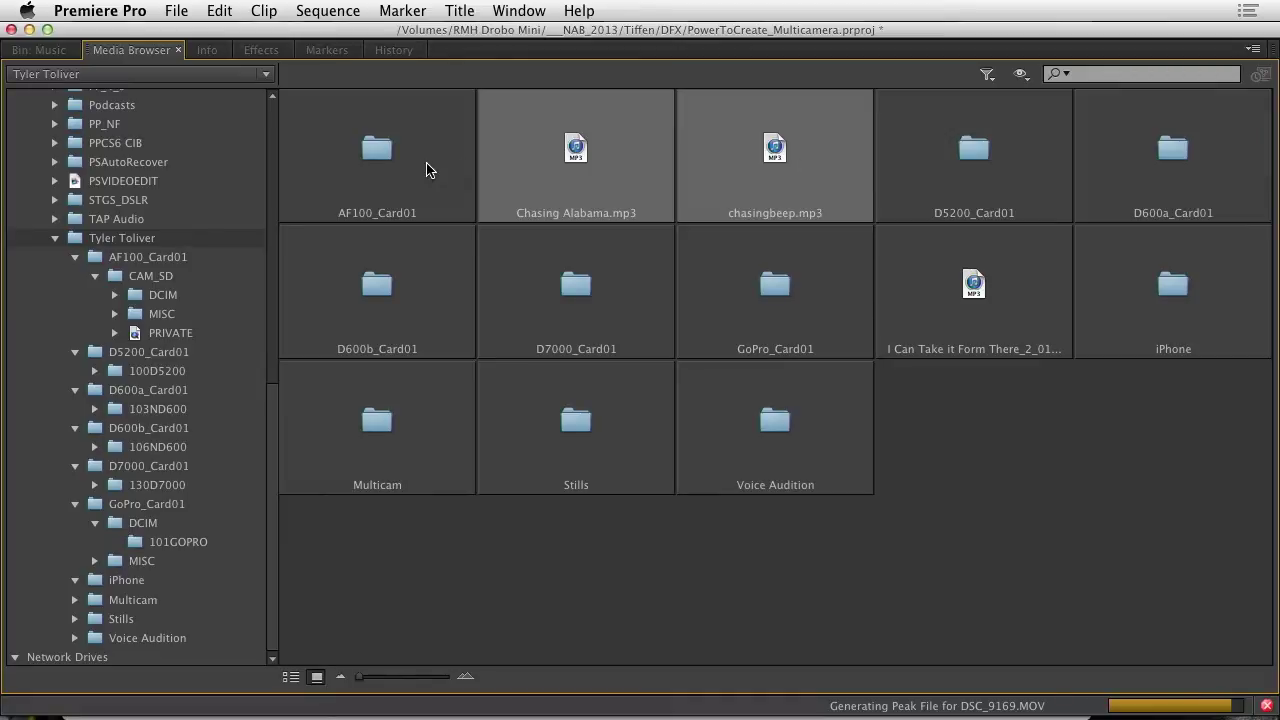
Step: Browse AF100_Card01, CAM_SD and PRIVATE to reveal the AF100 clips, then return to the Music bin
double_click(385, 155)
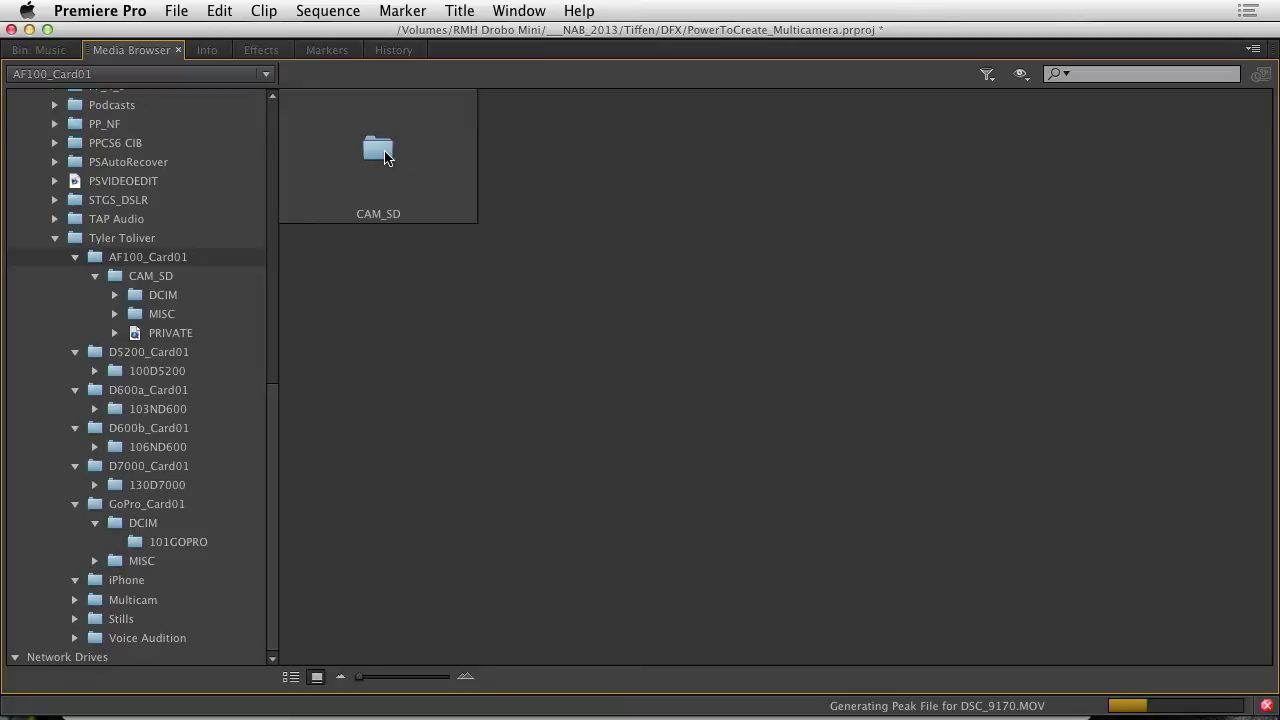
double_click(385, 155)
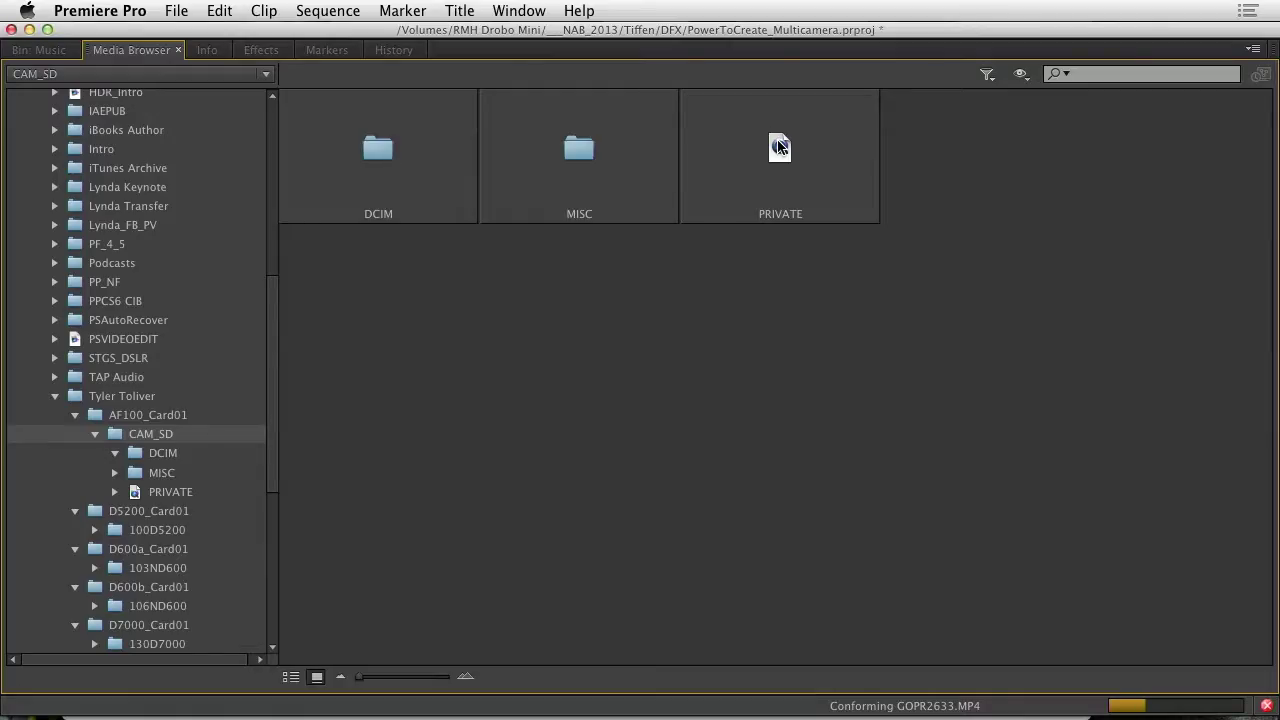
double_click(780, 148)
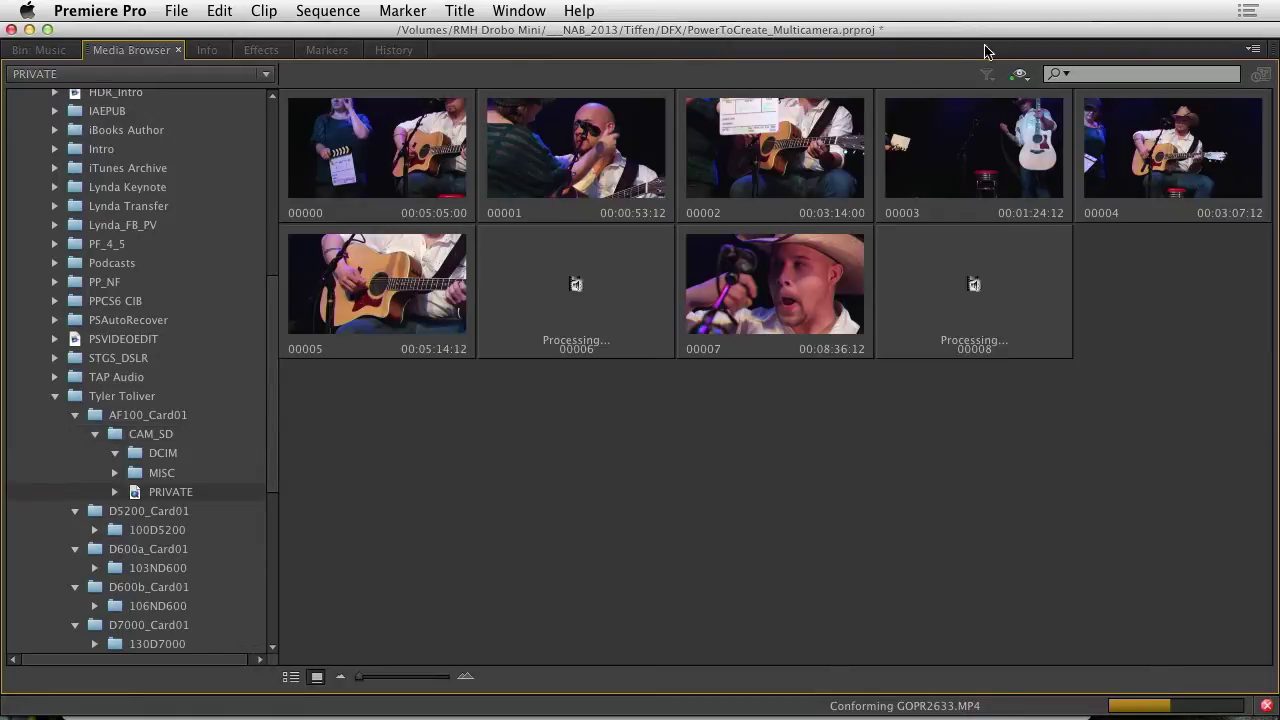
click(1020, 76)
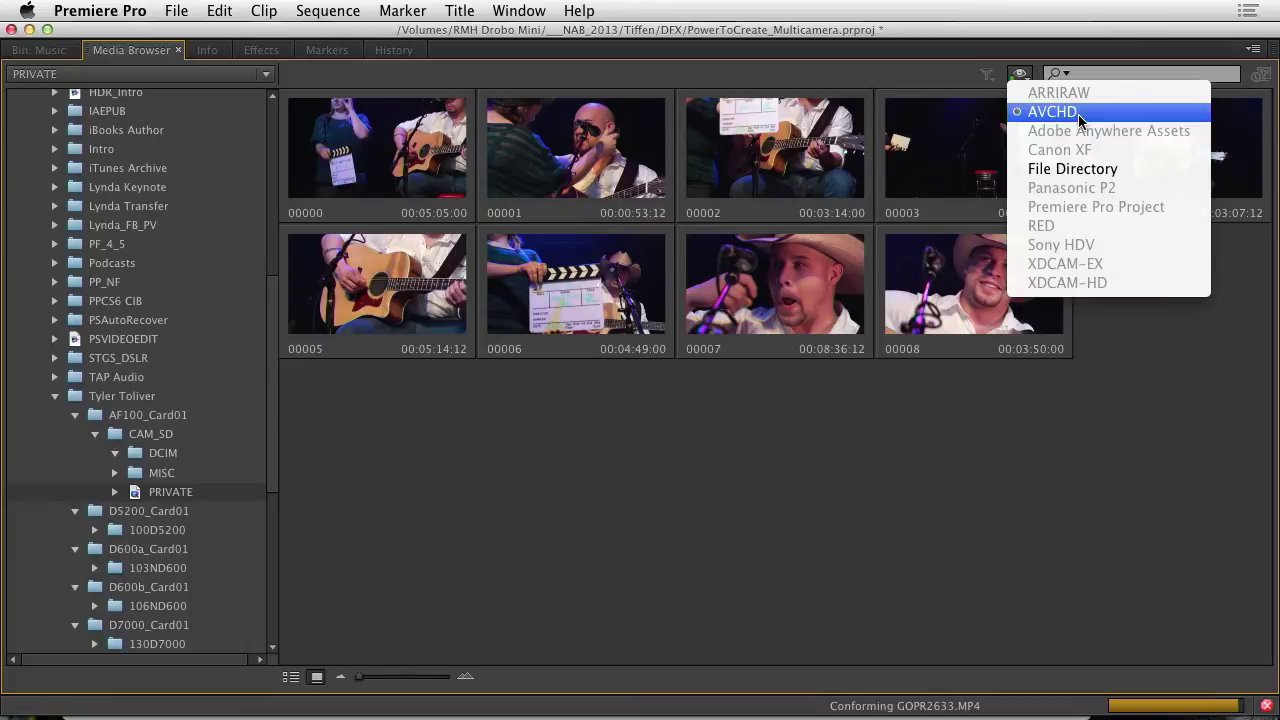
click(993, 437)
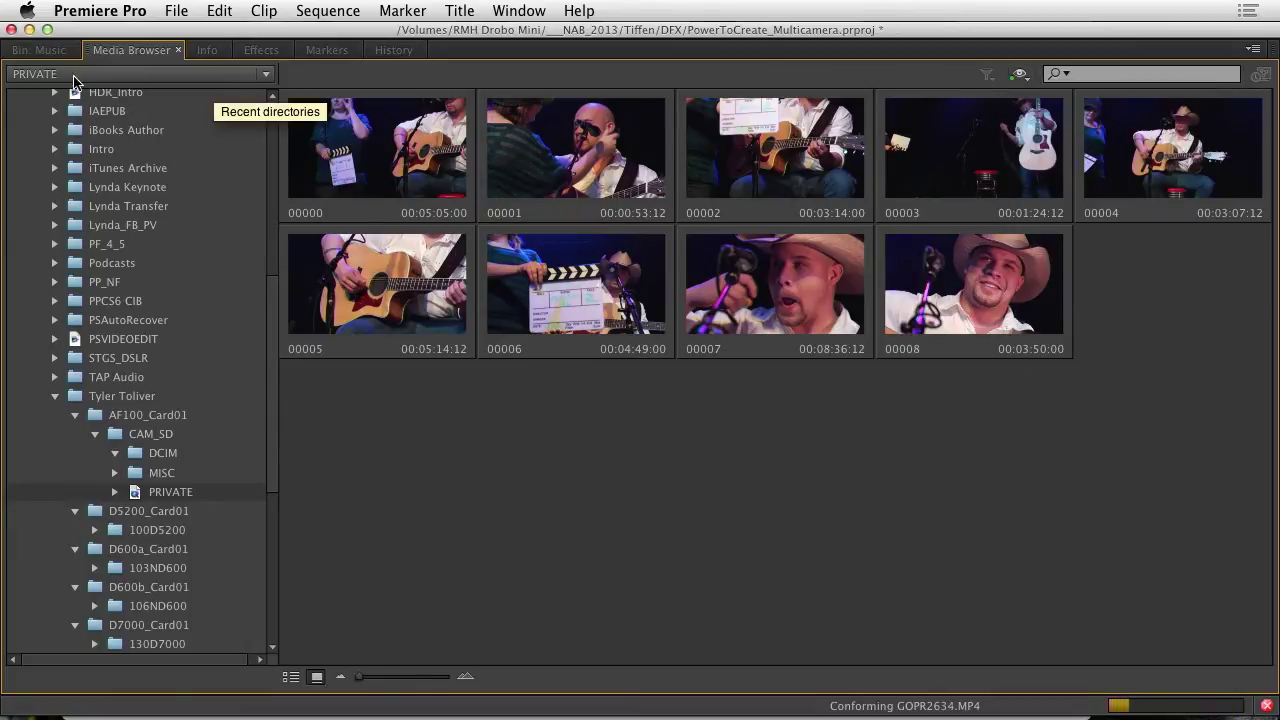
click(38, 50)
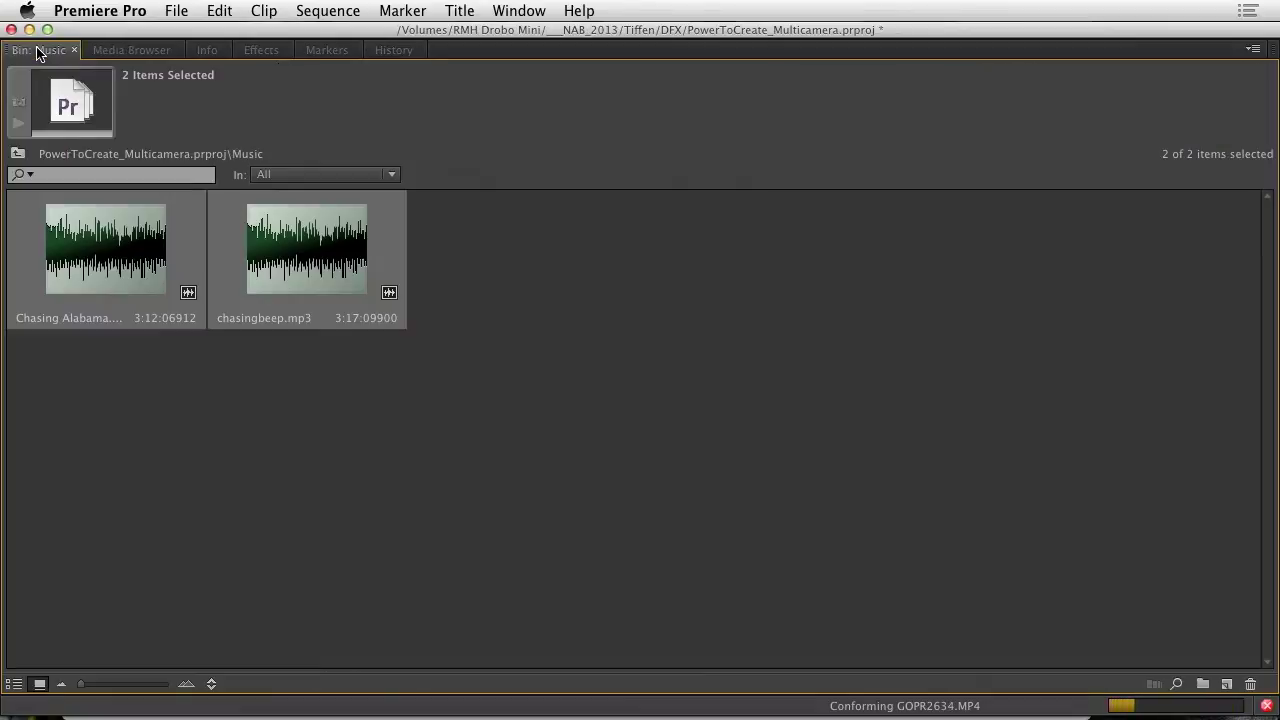
Step: Create a new bin named AF100 at the top level and open it
click(17, 153)
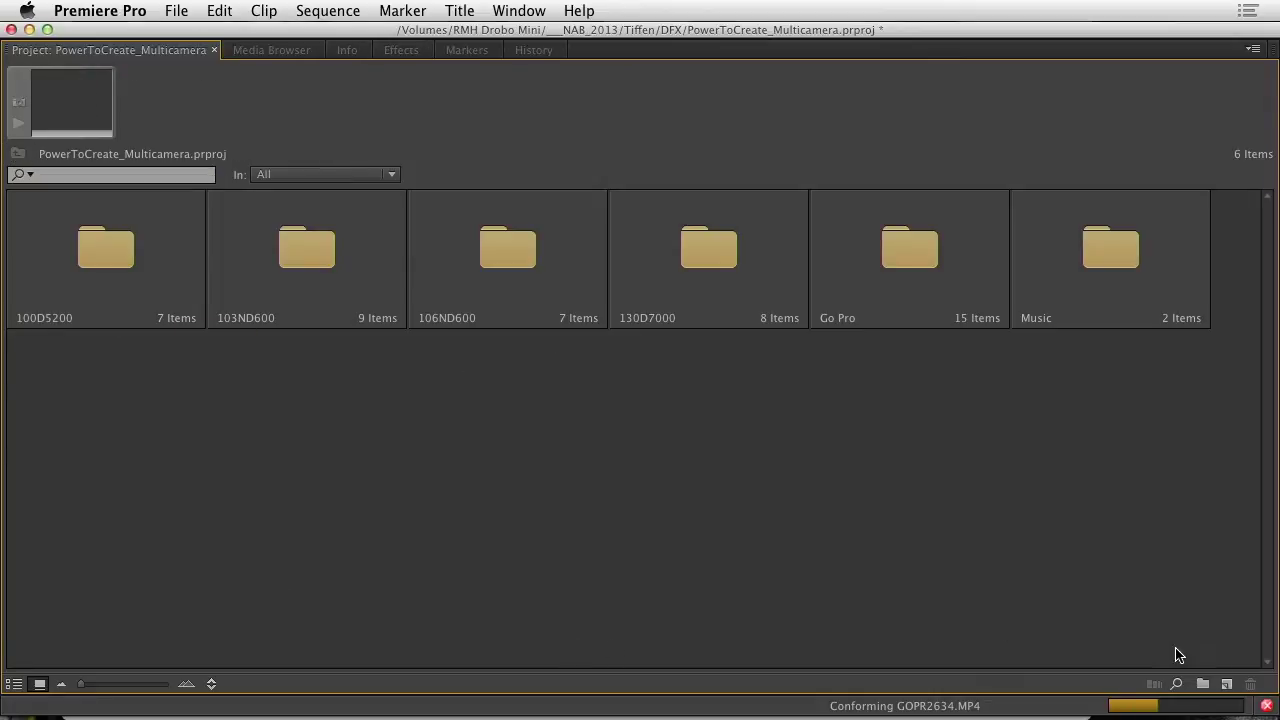
click(1204, 683)
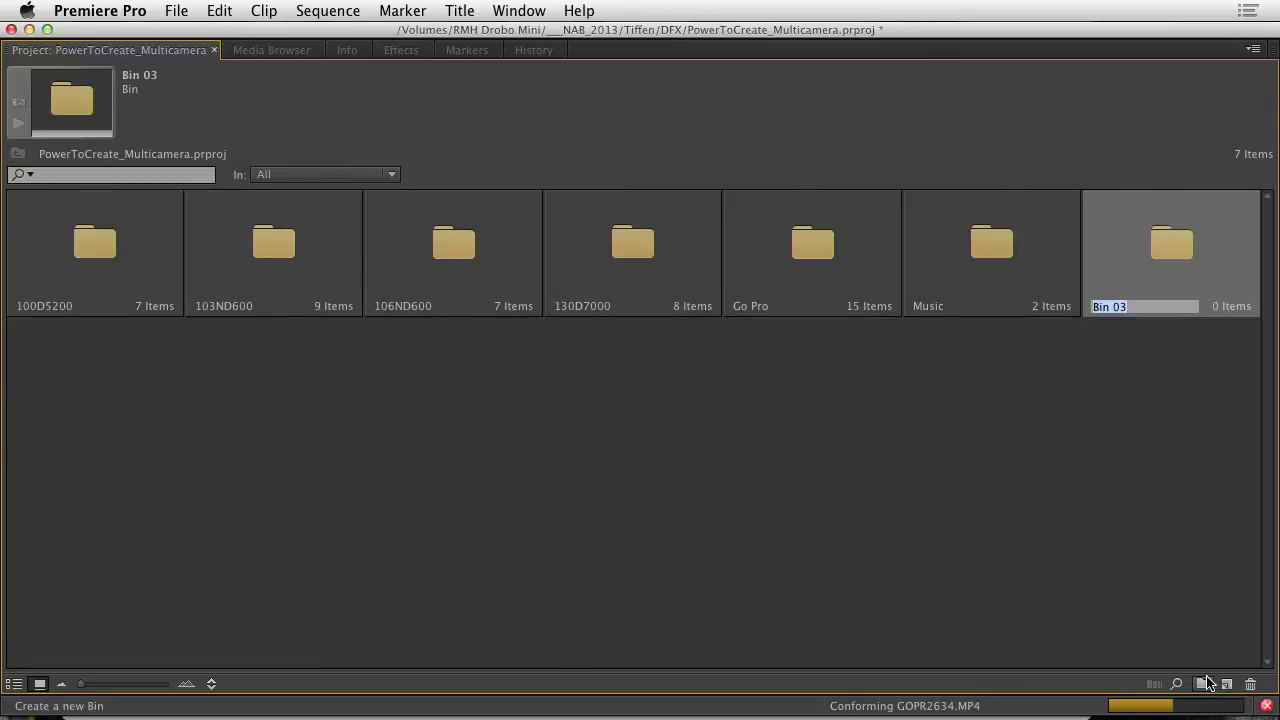
text(AF10)
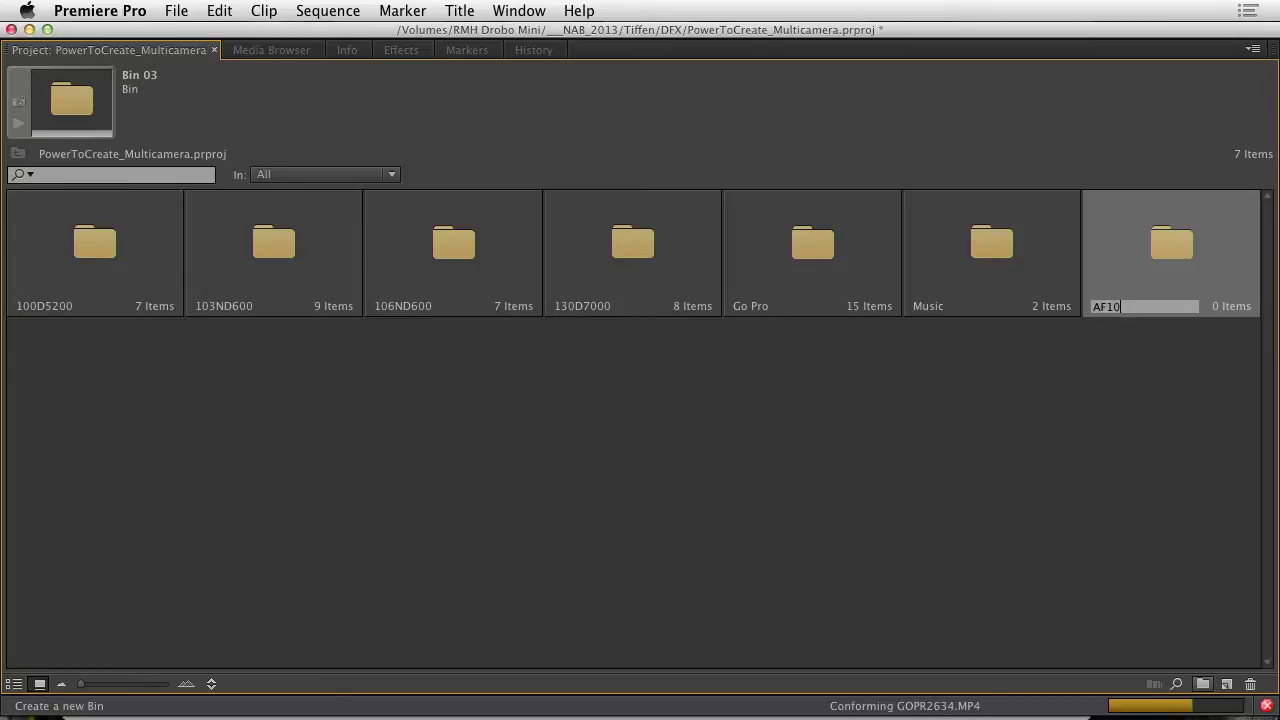
text(0)
key(Tab)
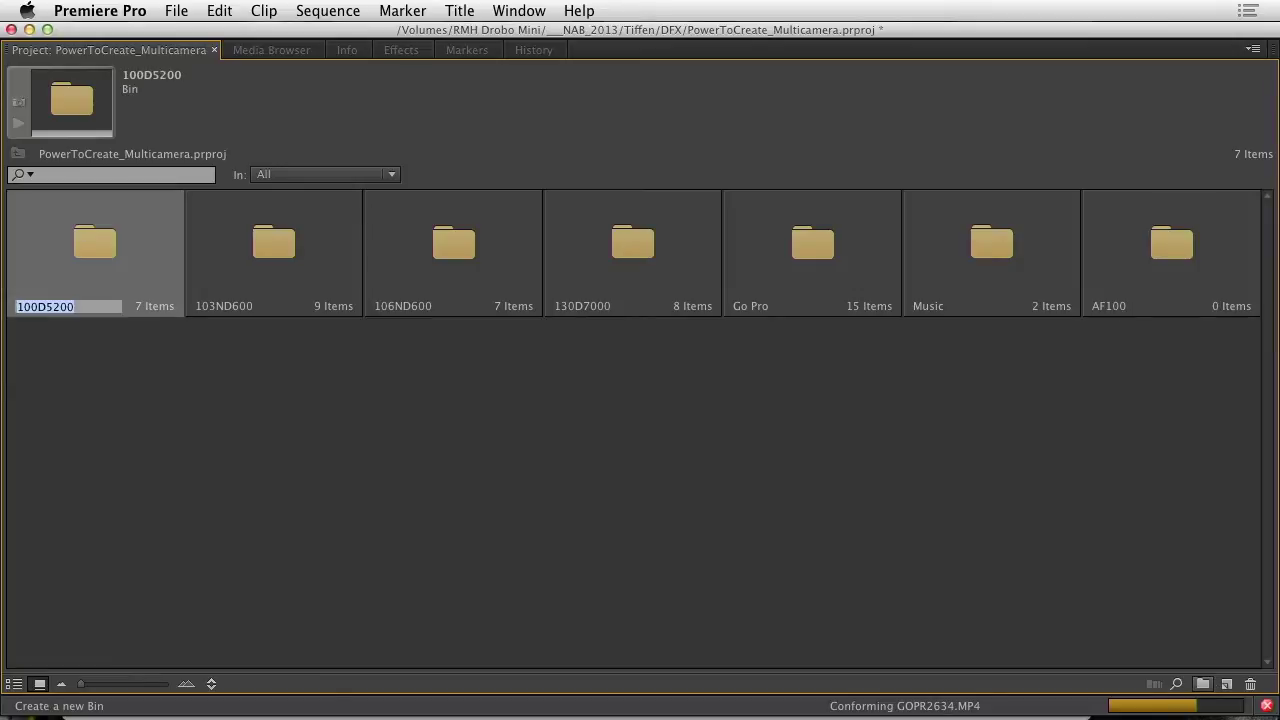
double_click(1180, 257)
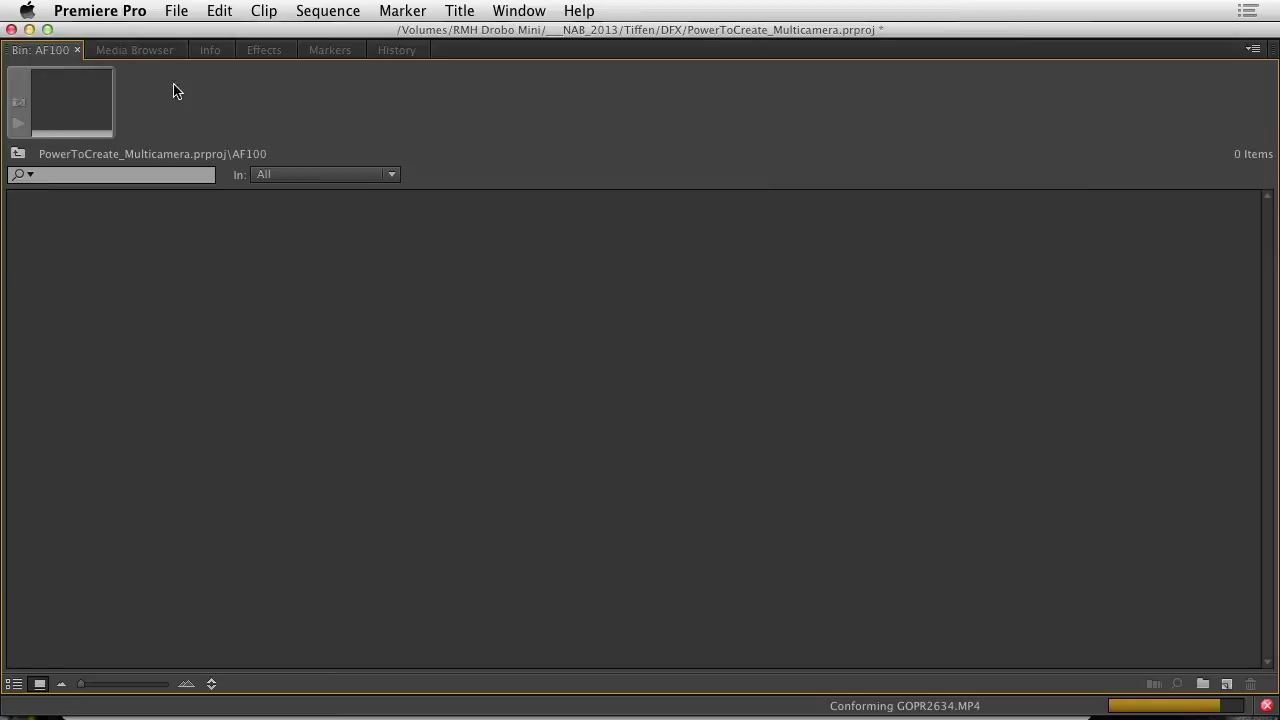
Step: Import the nine AF100 .MTS clips into the AF100 bin
click(152, 54)
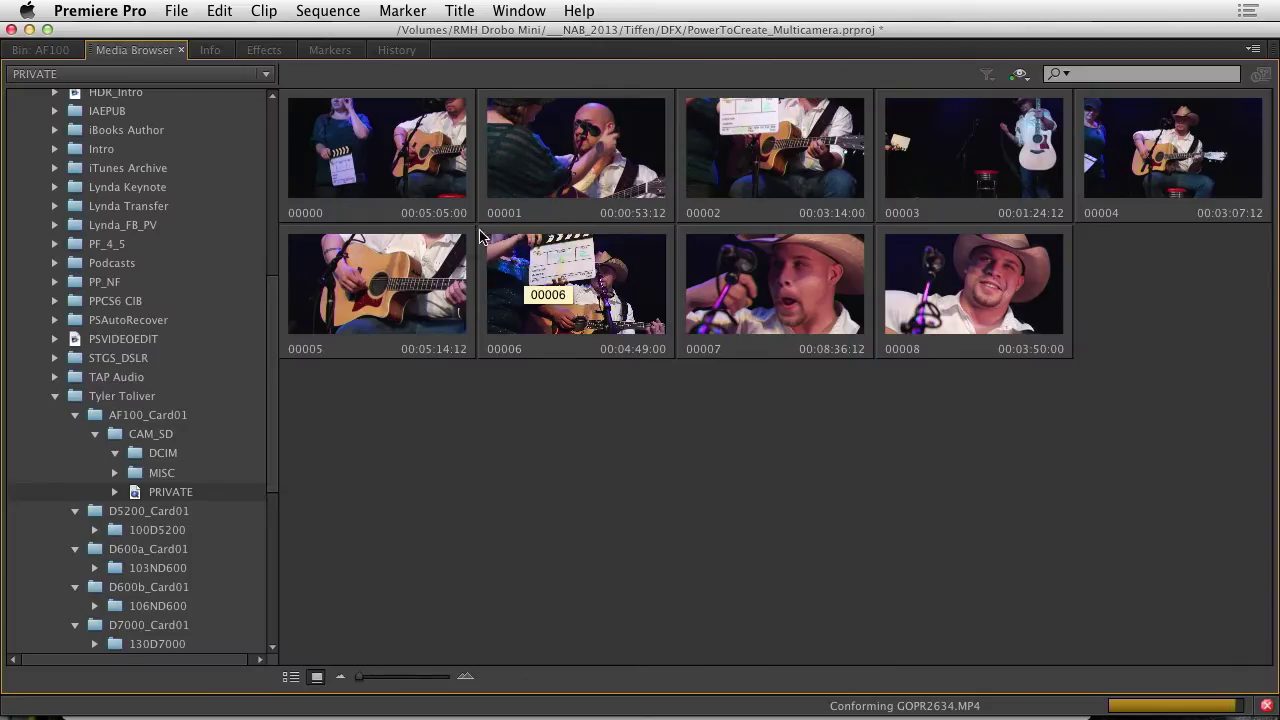
right_click(402, 164)
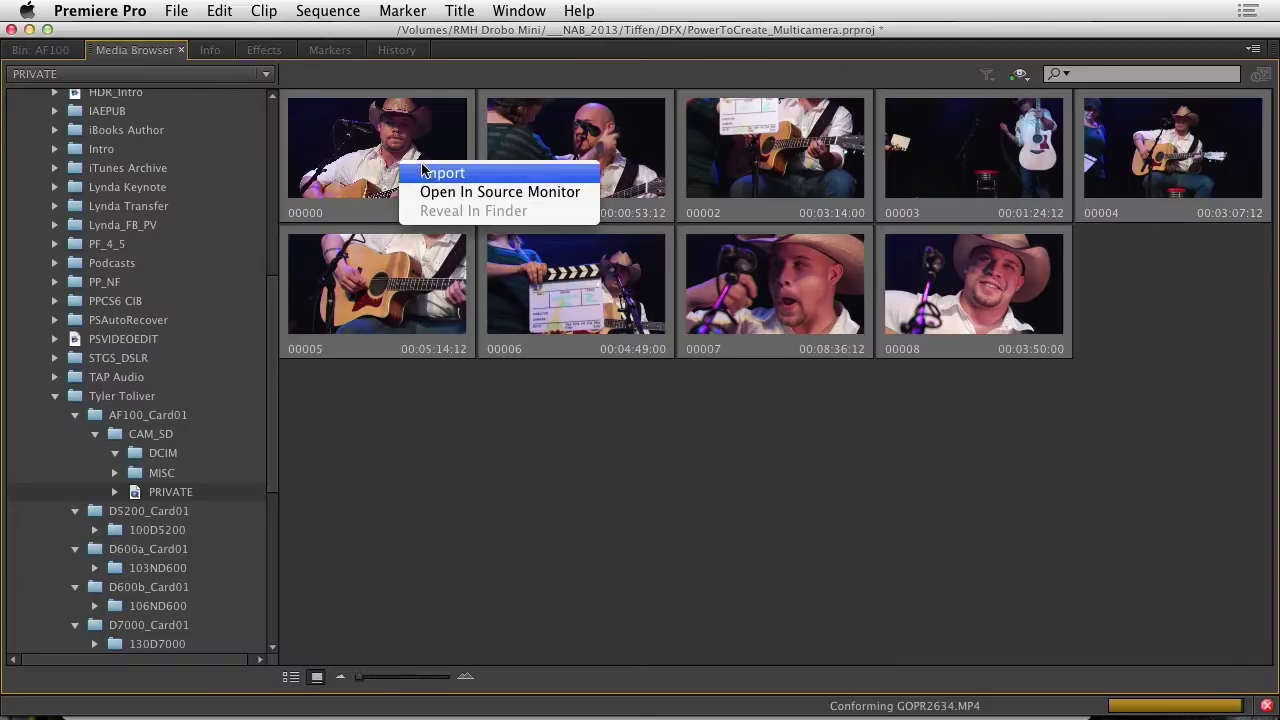
click(426, 173)
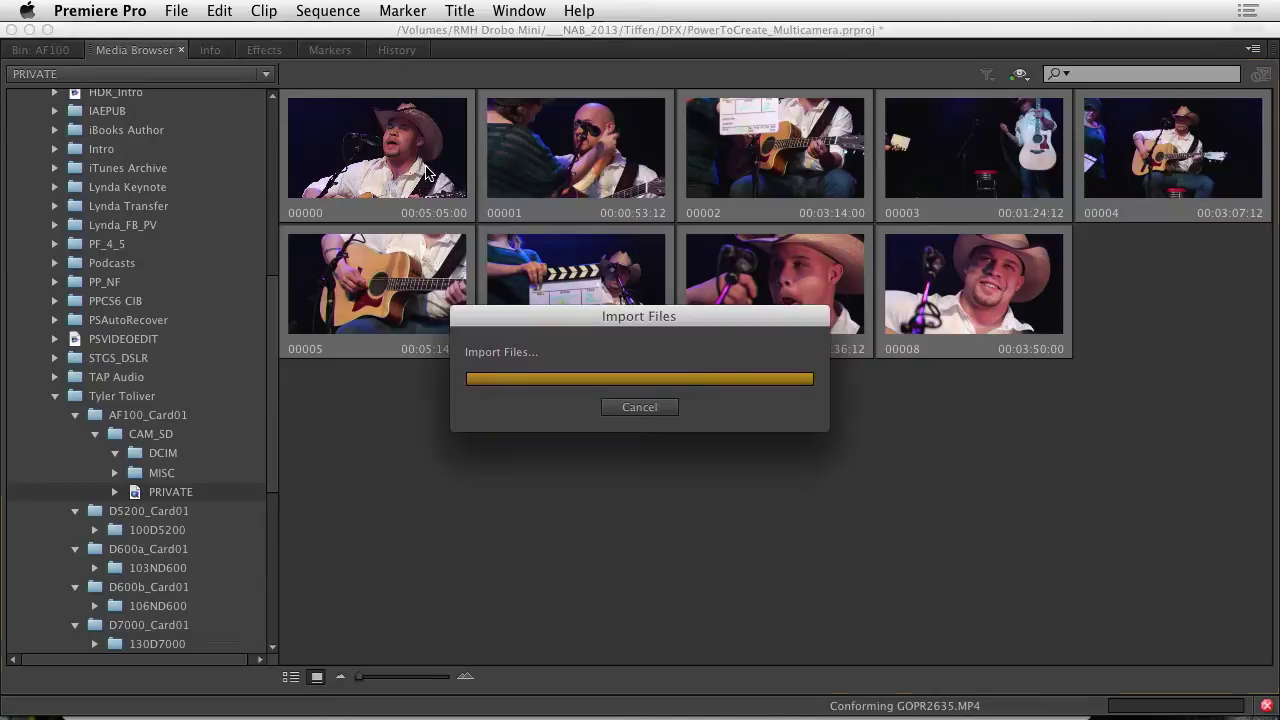
click(32, 56)
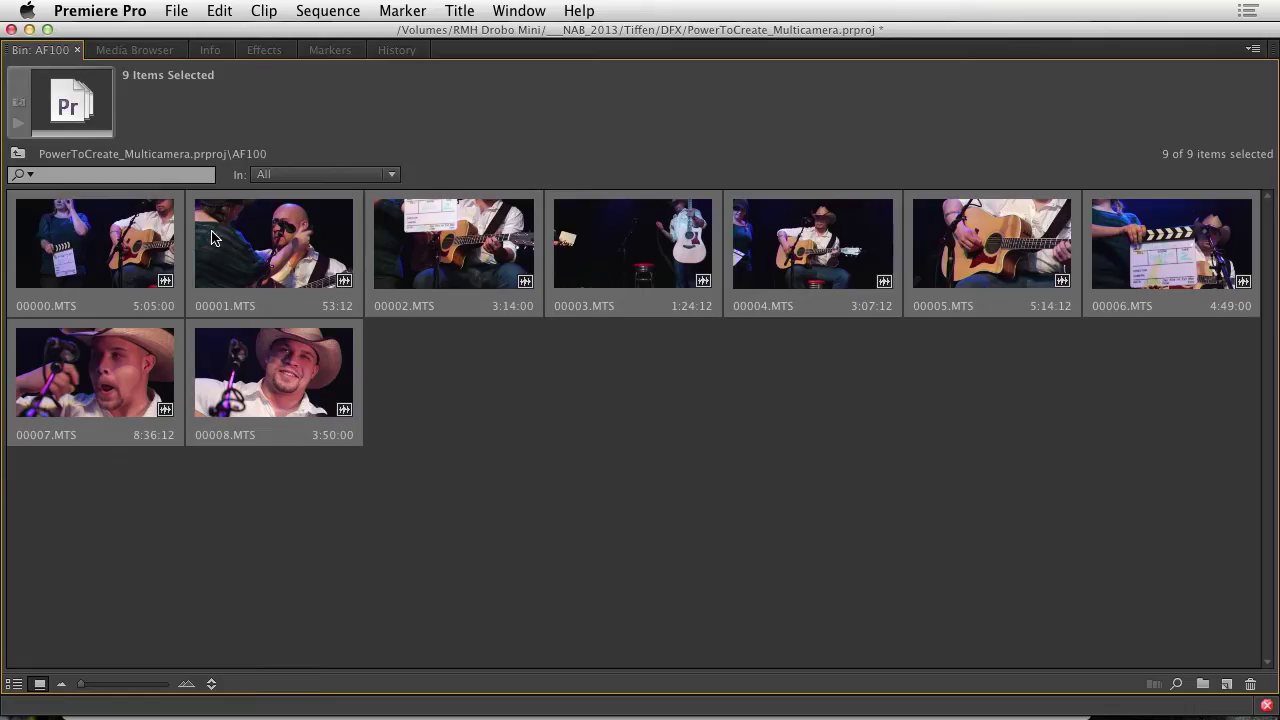
click(15, 155)
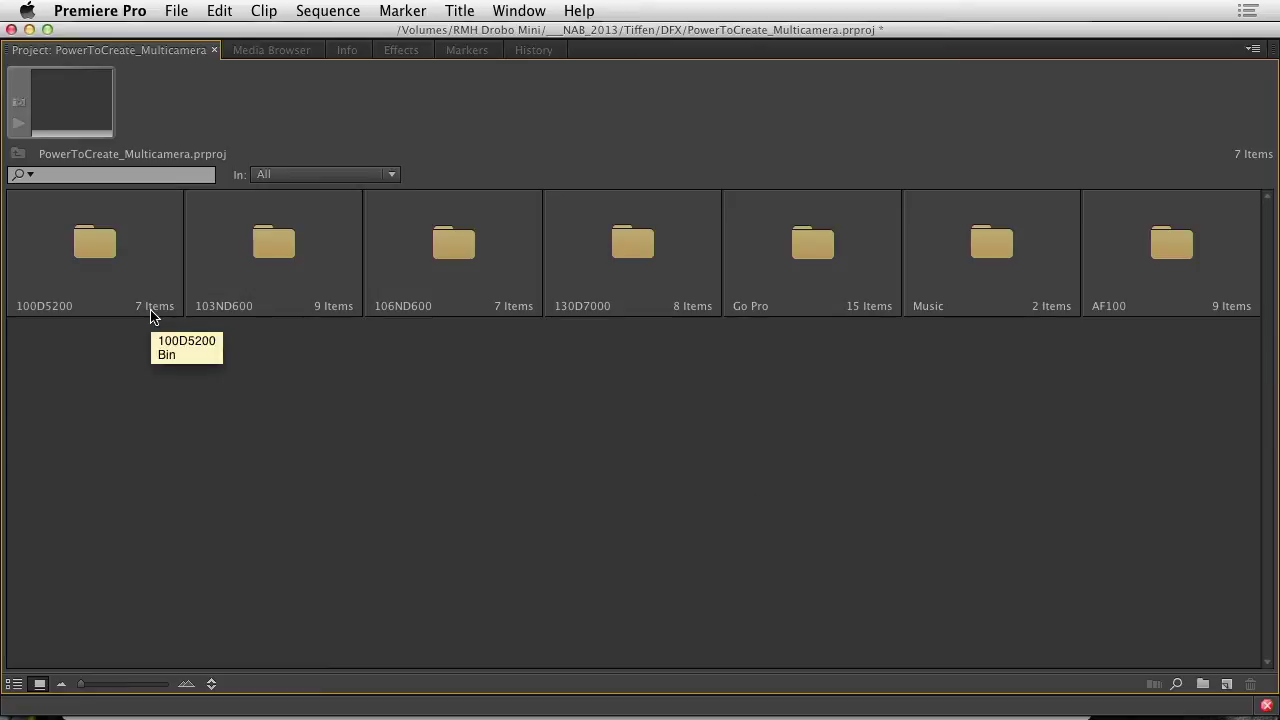
Step: Restore the full workspace, list the project's bins, enlarge the panel, and expand the AF100 bin
key(grave)
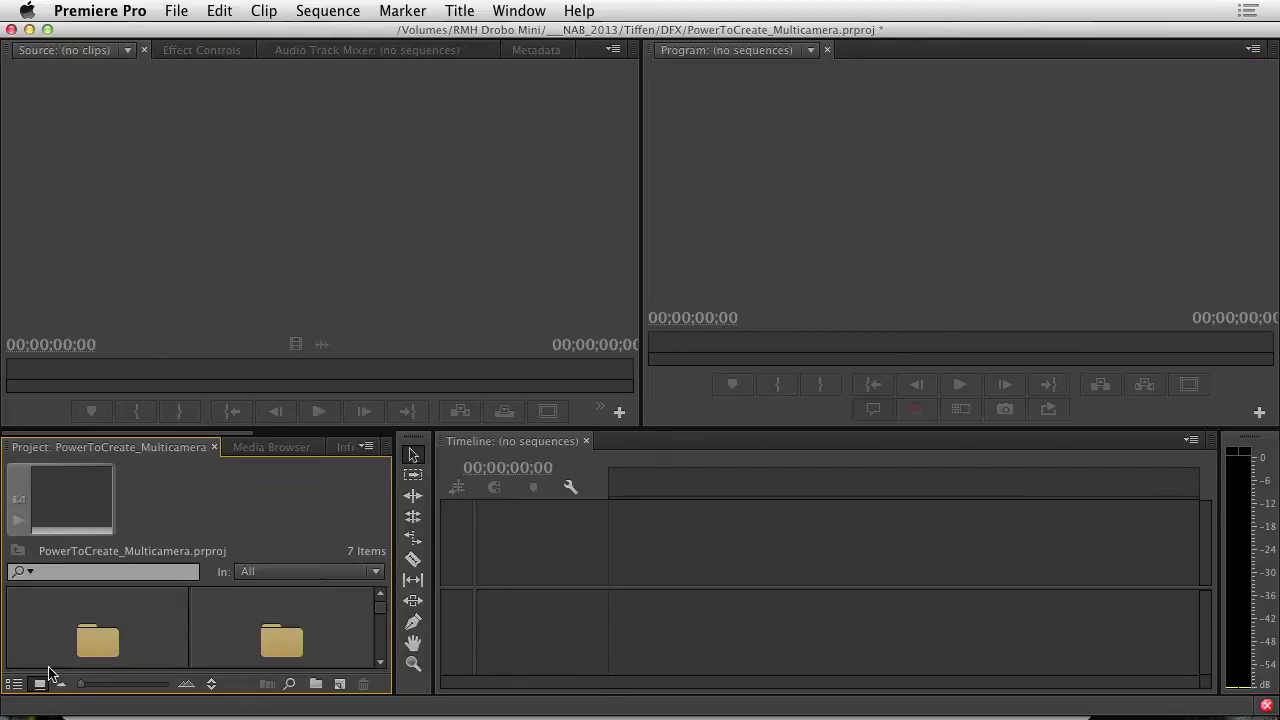
click(15, 684)
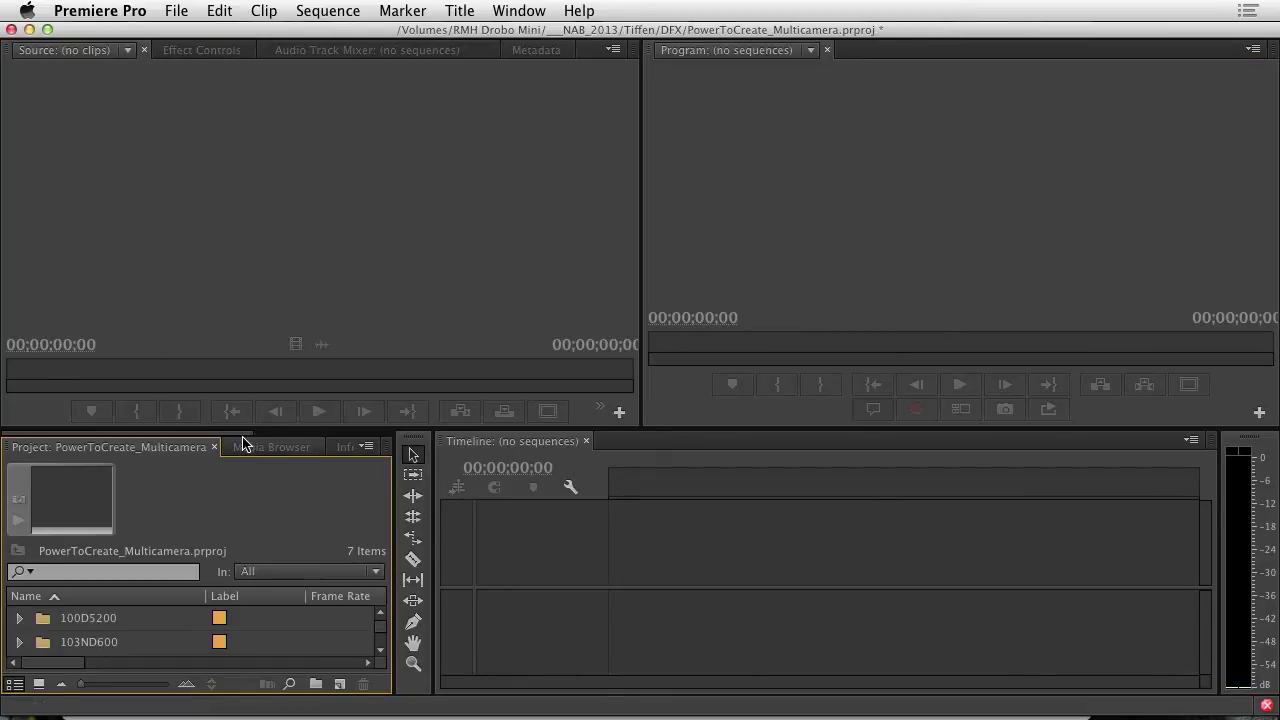
drag(243, 430, 270, 283)
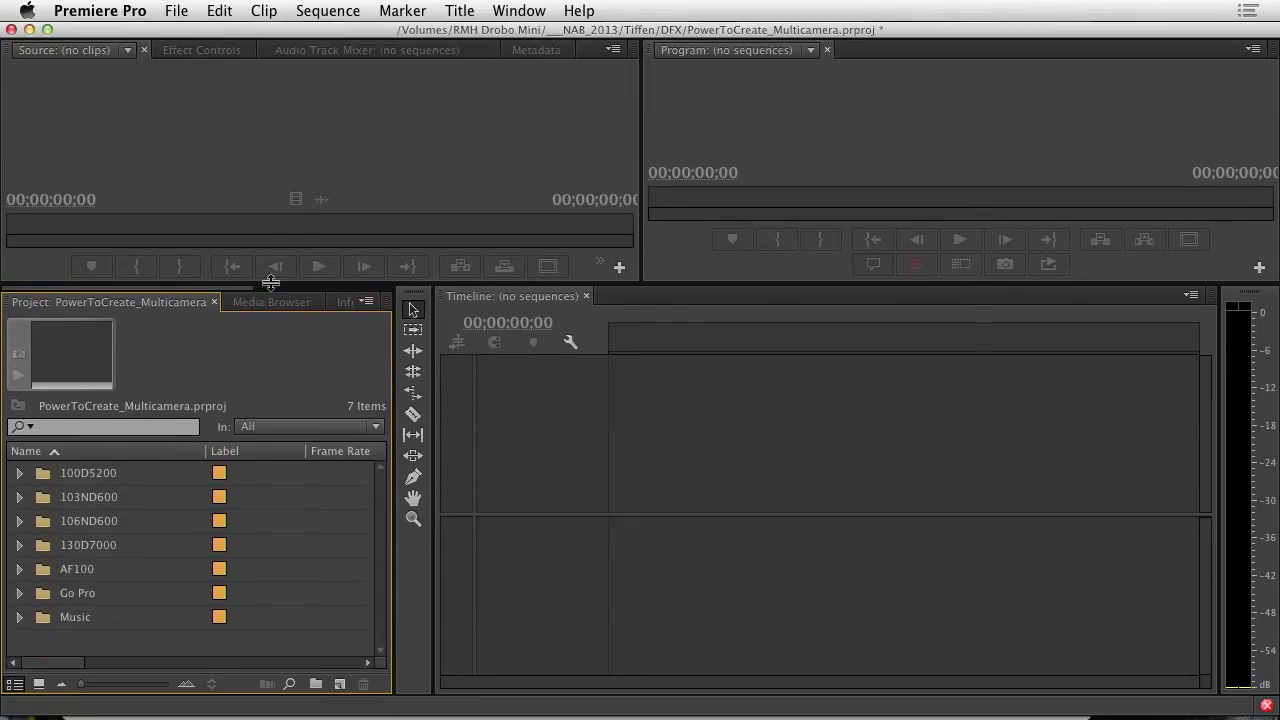
click(20, 569)
scroll(97, 531, down, 1)
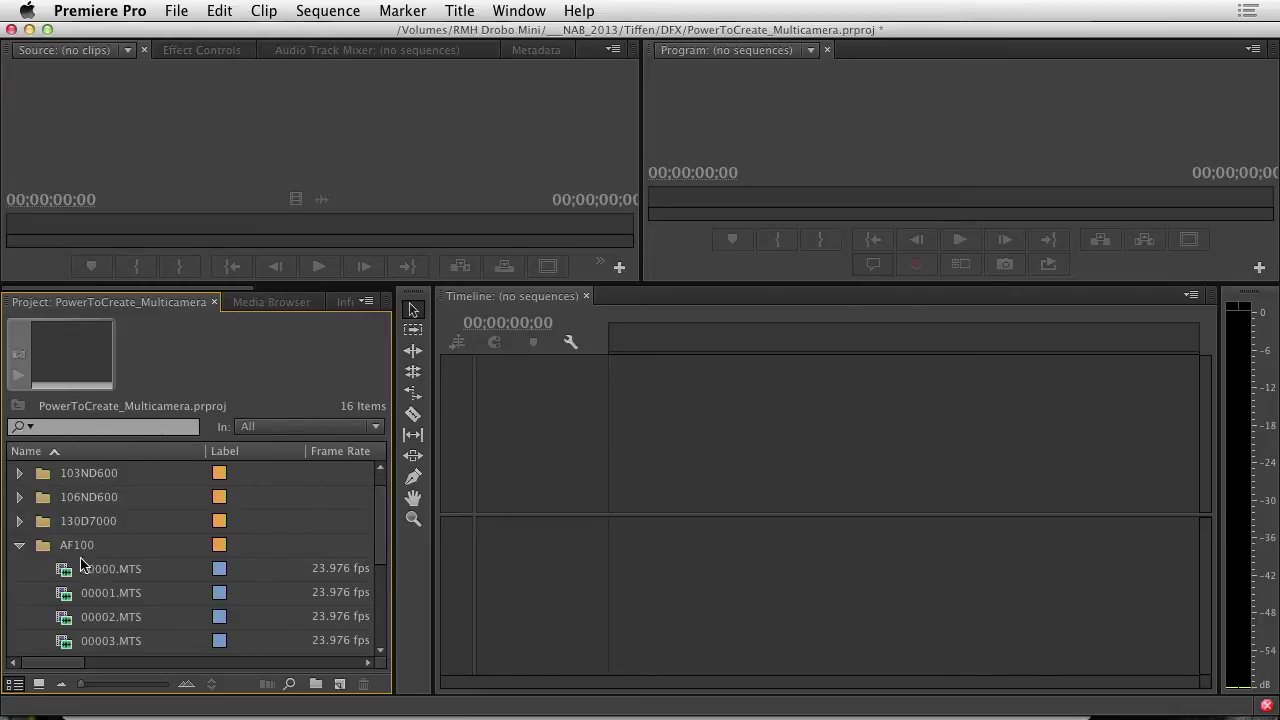
click(41, 552)
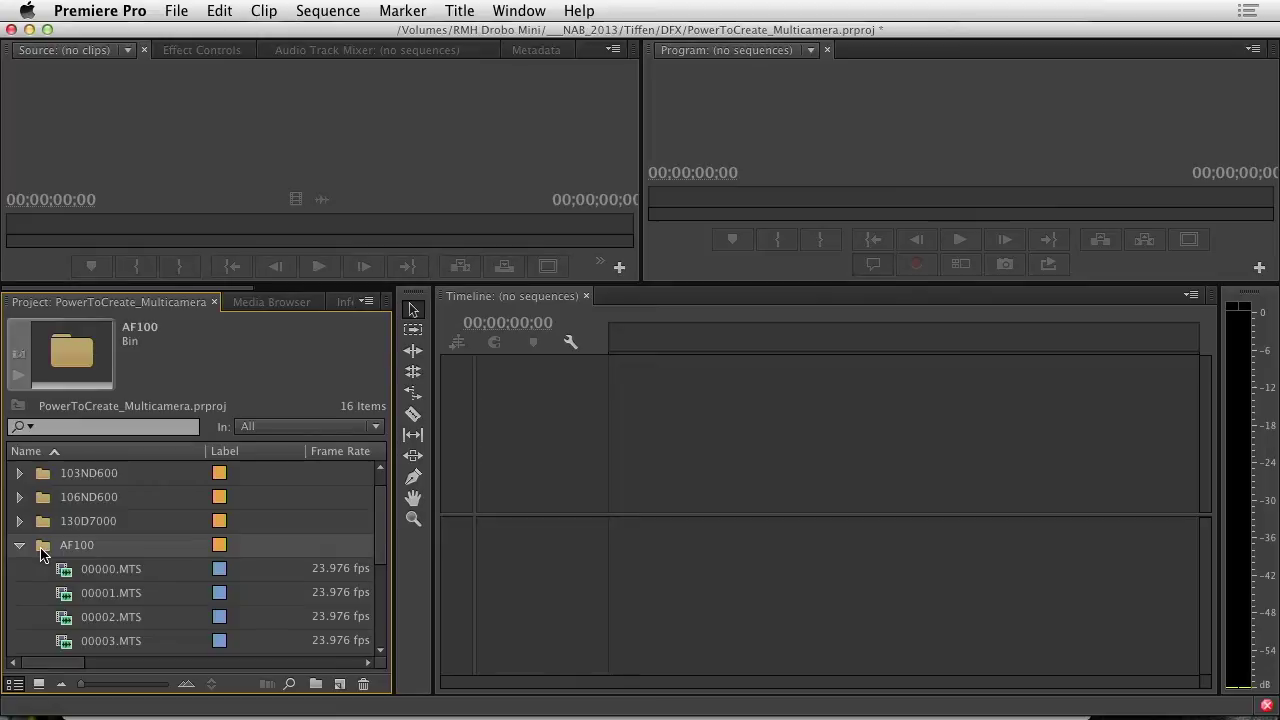
Step: Open the AF100 bin in its own window as thumbnails and move it aside
double_click(41, 552)
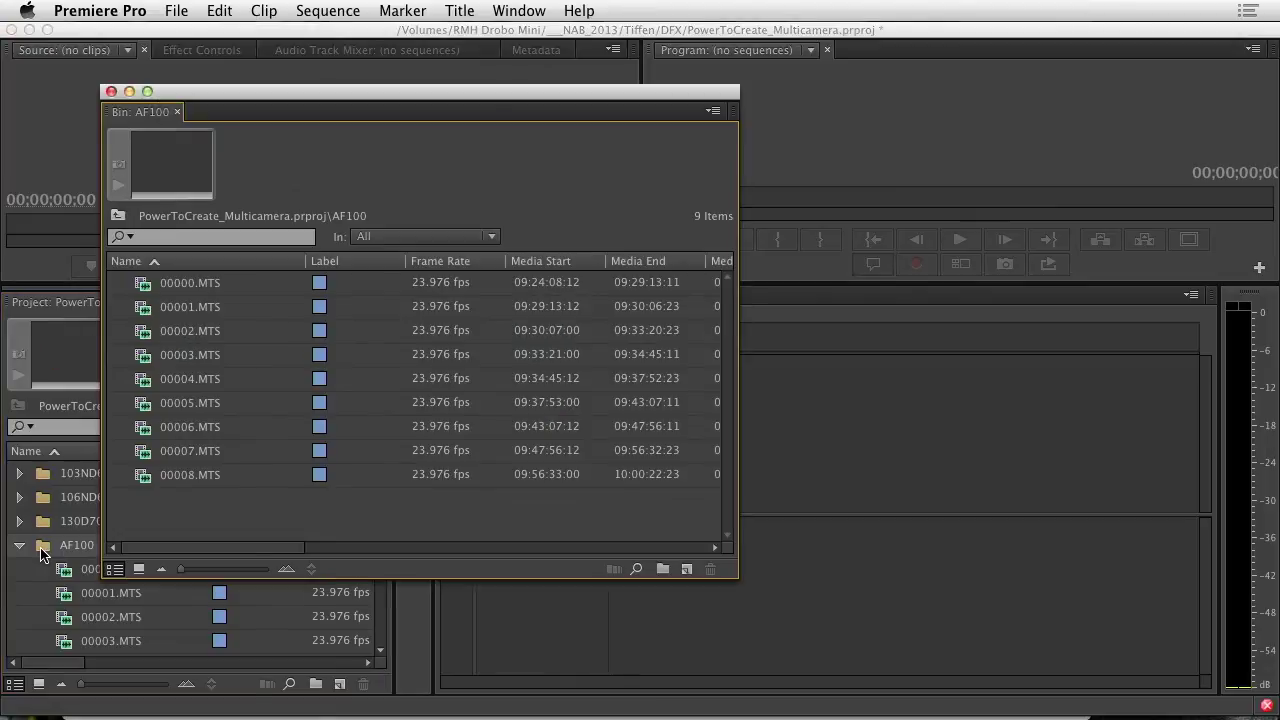
click(139, 568)
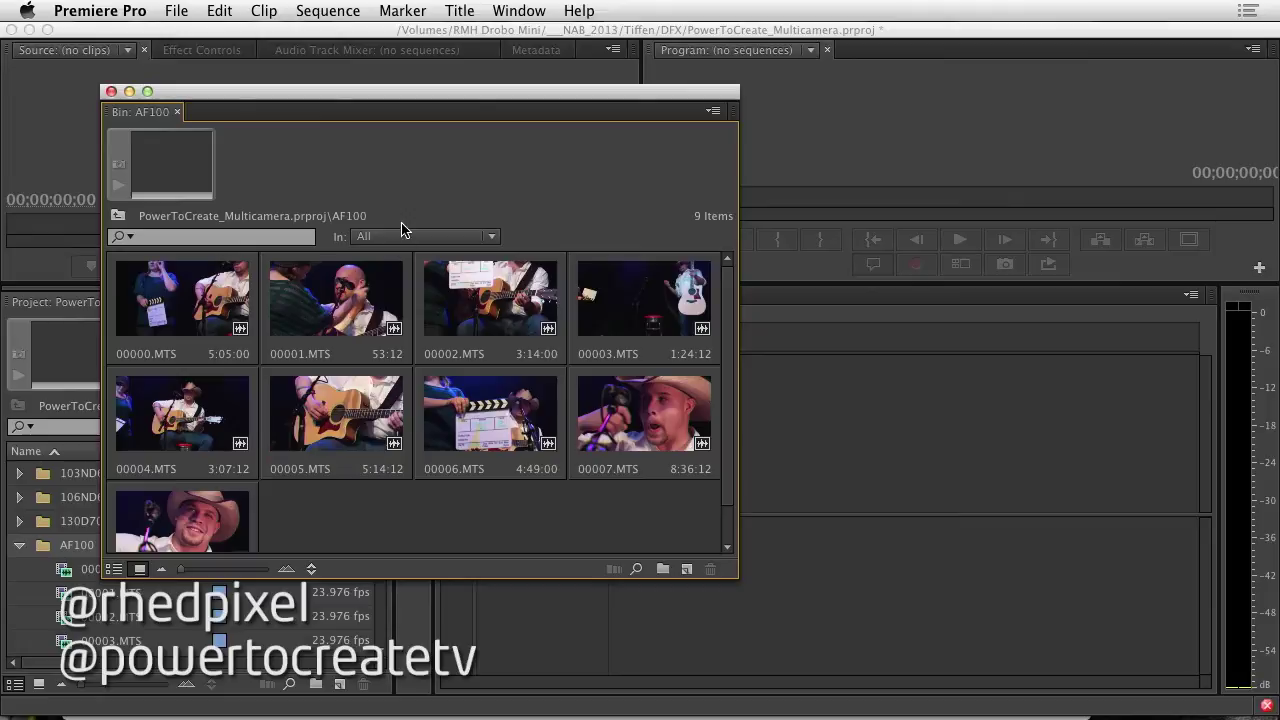
drag(396, 98, 723, 146)
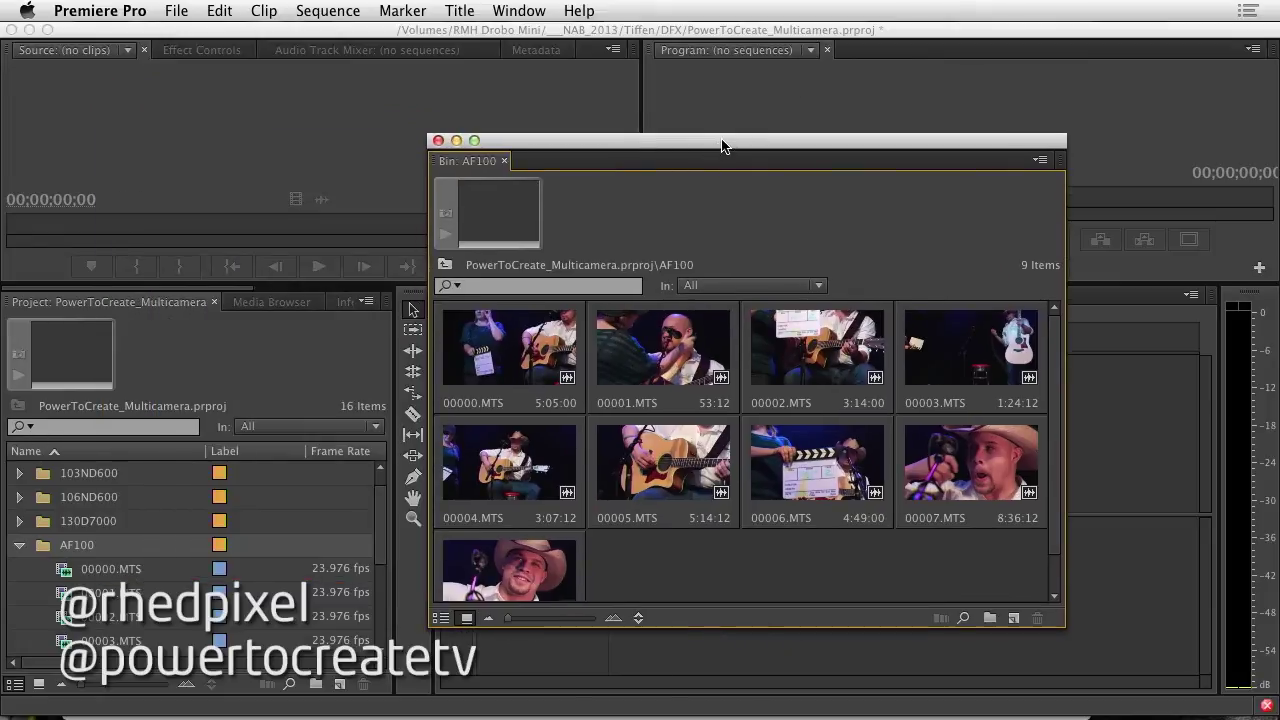
Step: Load 00006.MTS in a taller Source monitor and scrub back to its take 2 slate
double_click(805, 466)
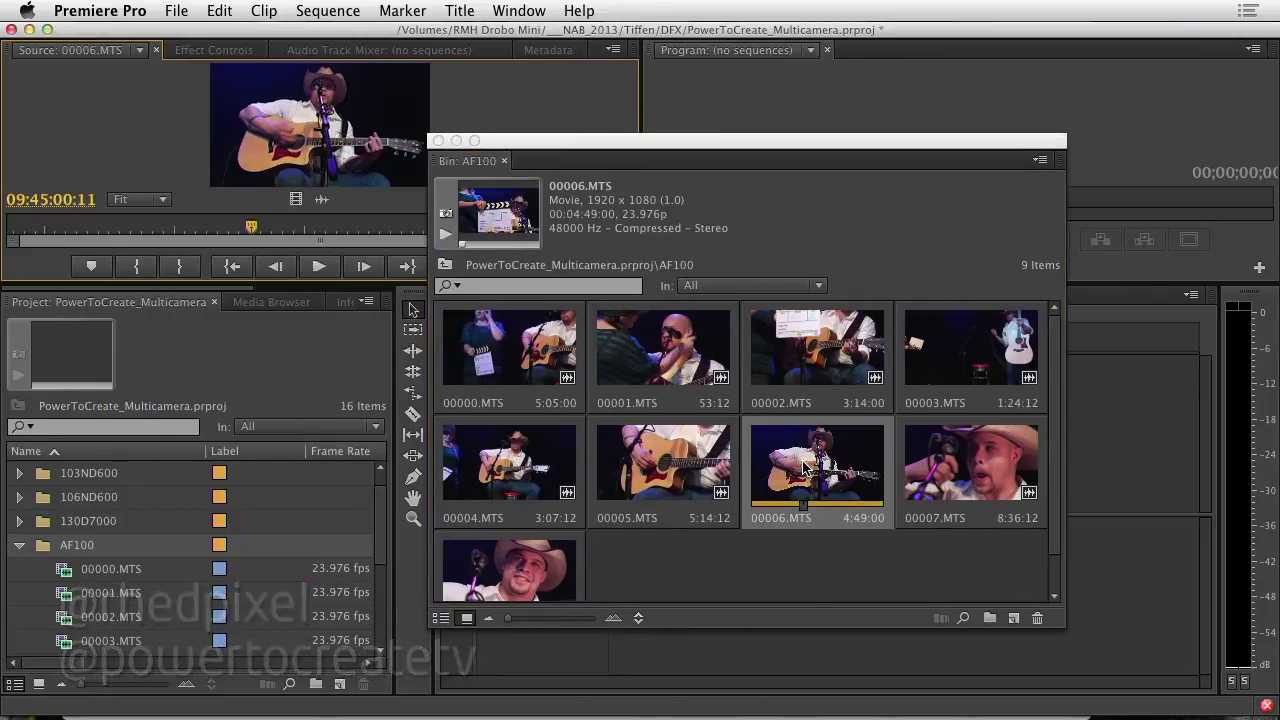
drag(103, 244, 82, 237)
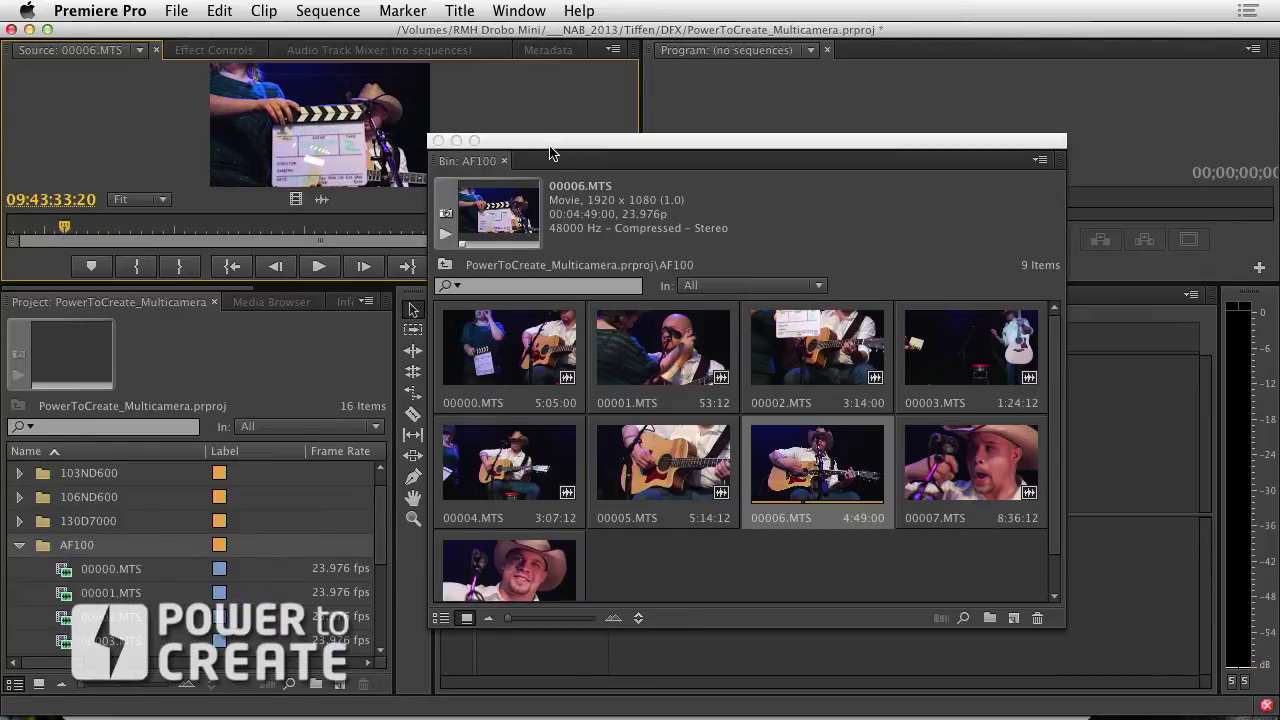
drag(549, 152, 693, 184)
drag(375, 283, 345, 466)
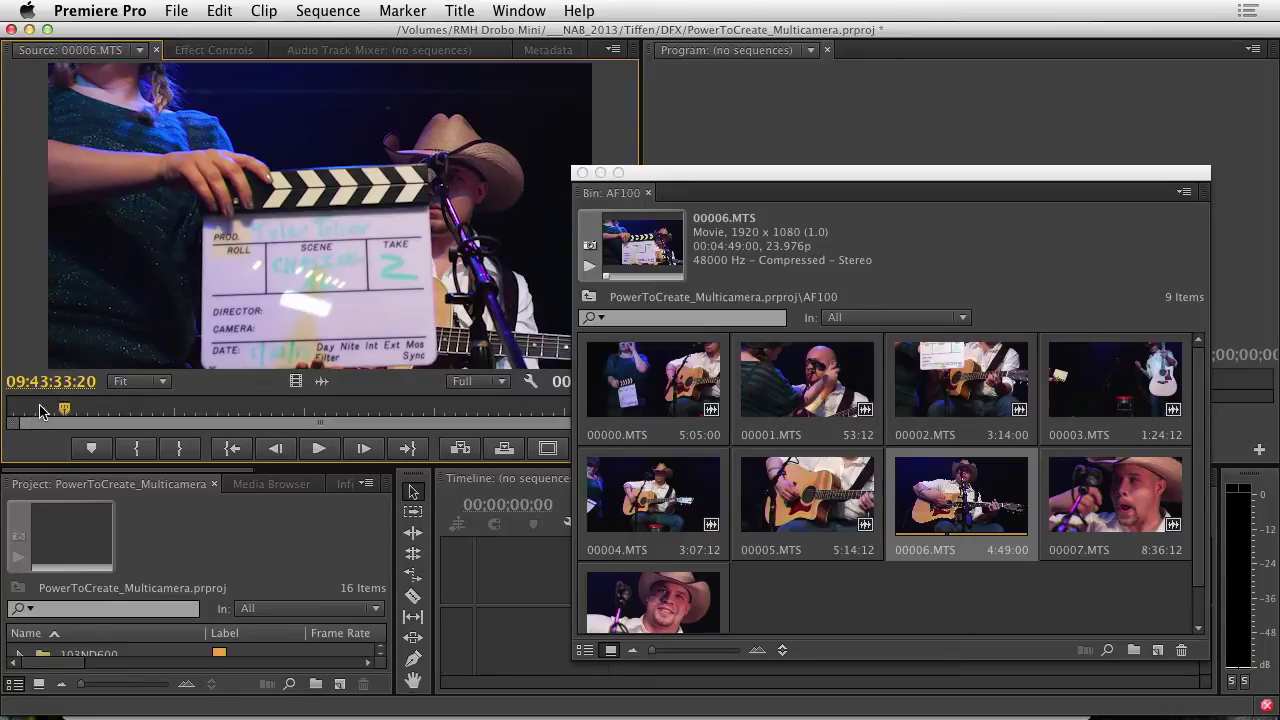
drag(40, 410, 34, 410)
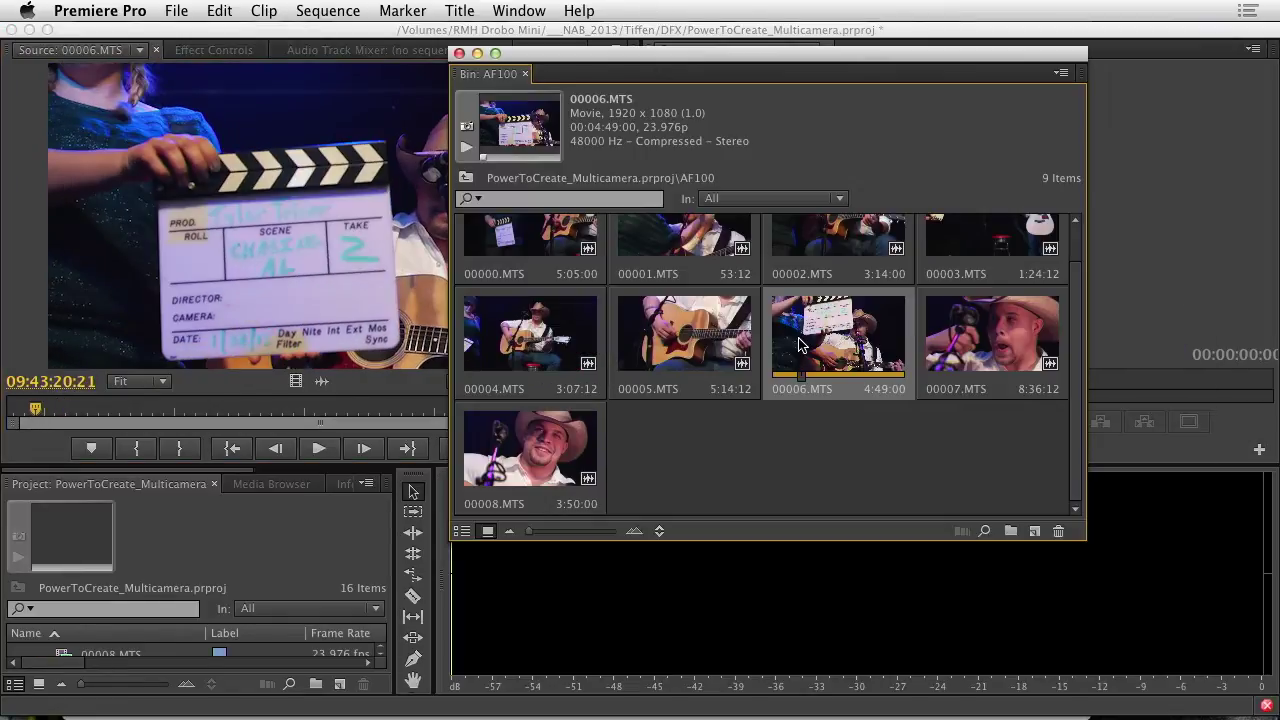
Step: Give 00006.MTS the Rose label and check it in the maximized Project panel
right_click(798, 345)
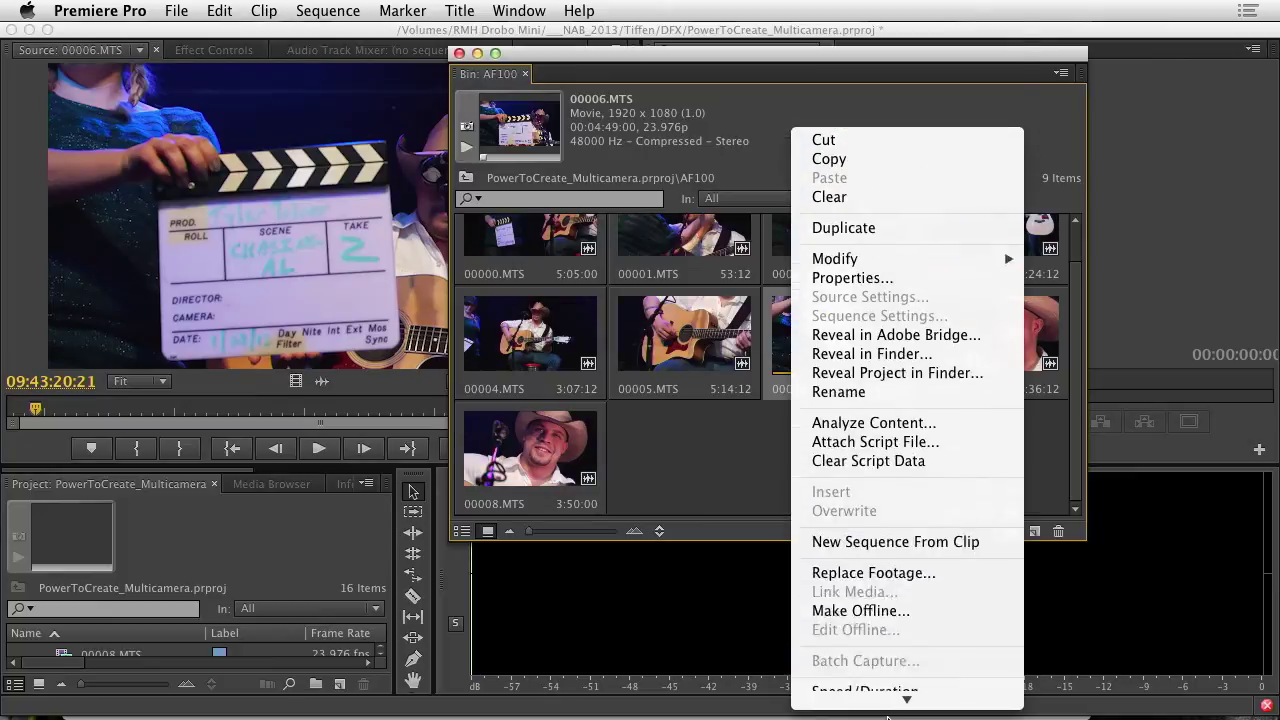
mouse_move(887, 716)
mouse_move(878, 500)
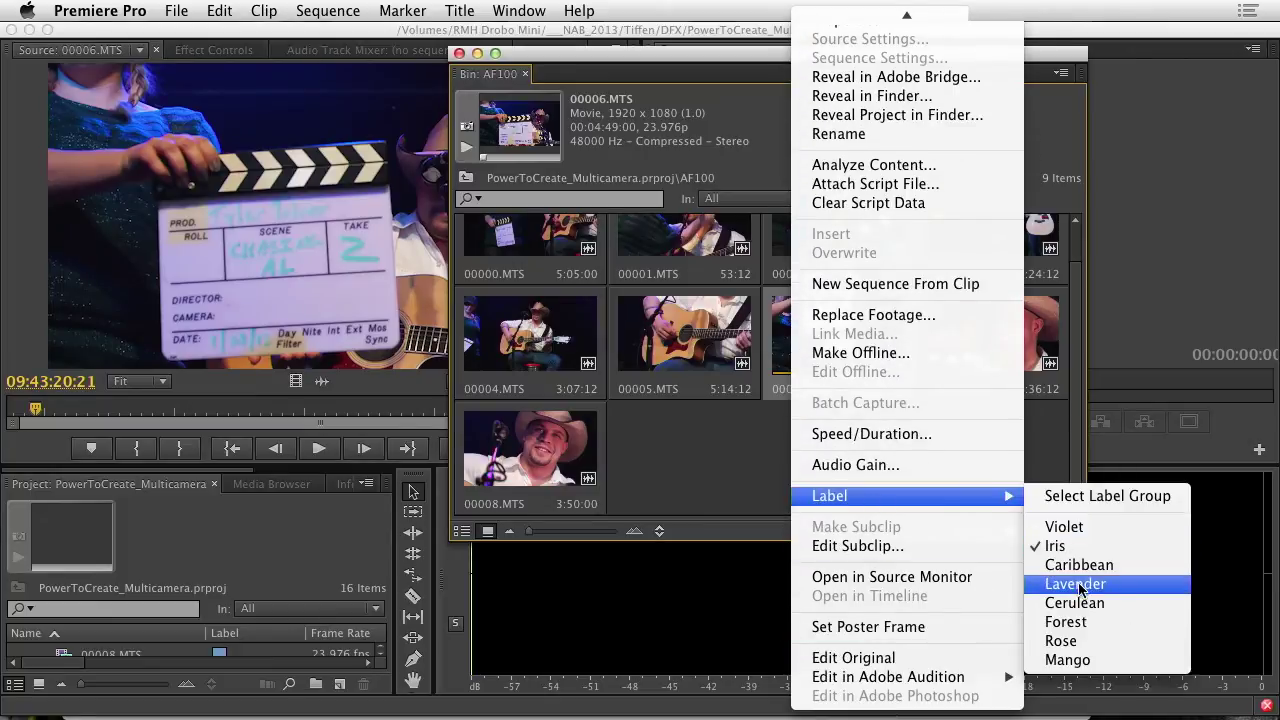
click(1076, 641)
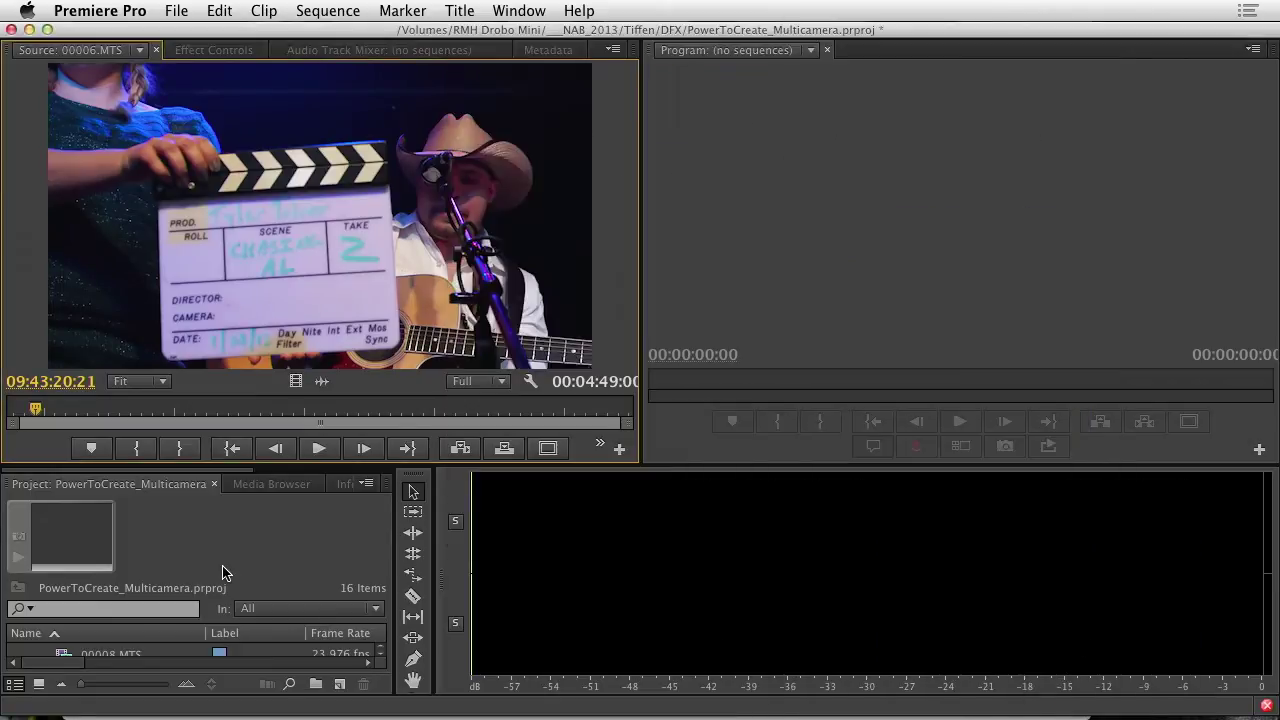
key(grave)
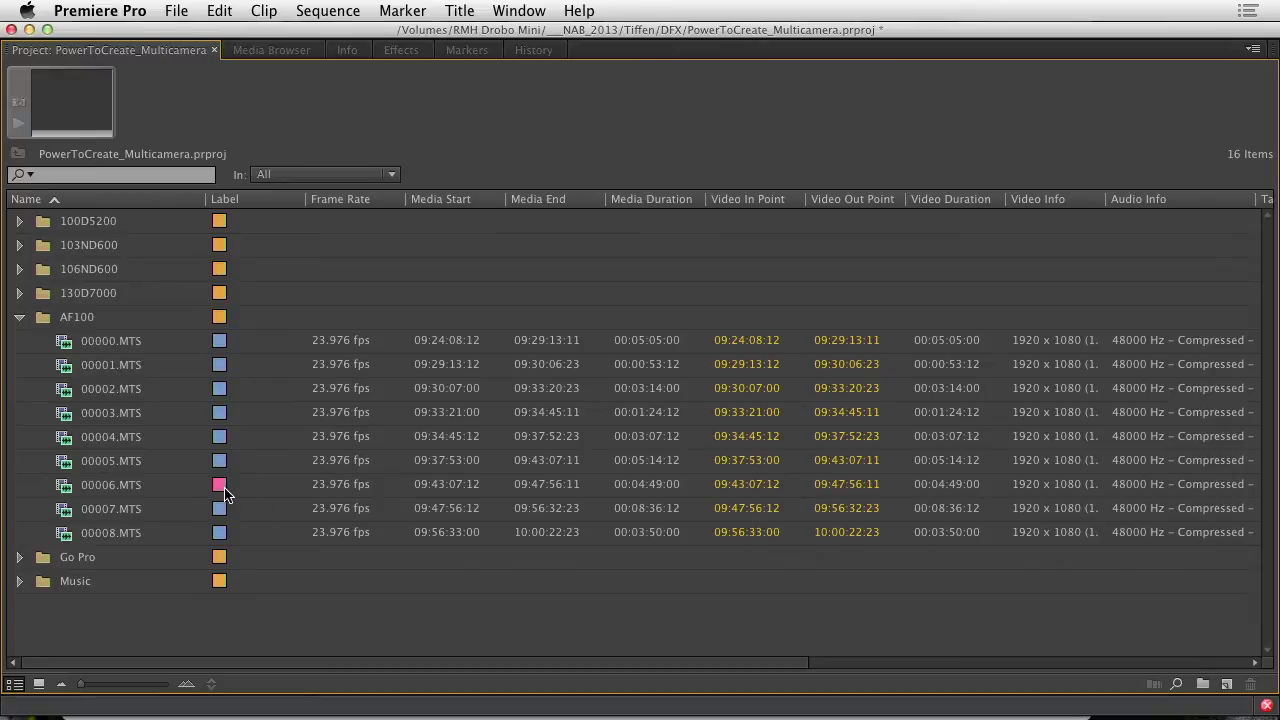
click(118, 488)
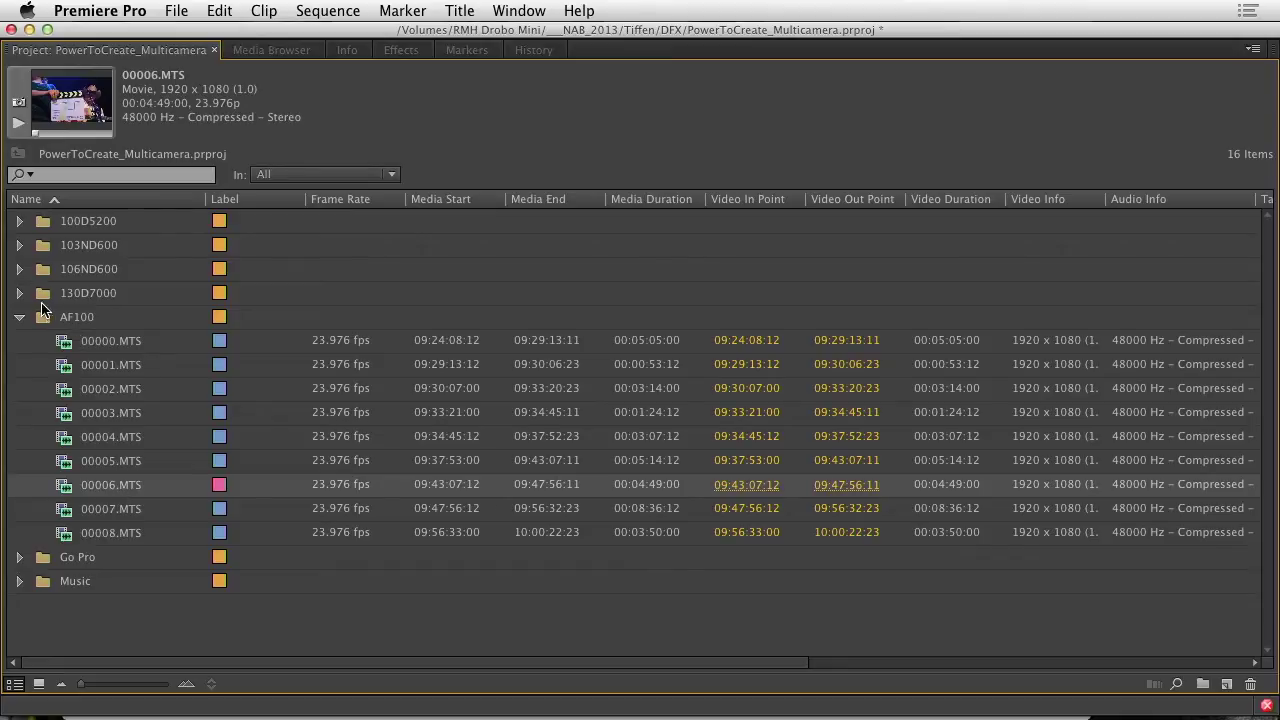
key(super+shift+a)
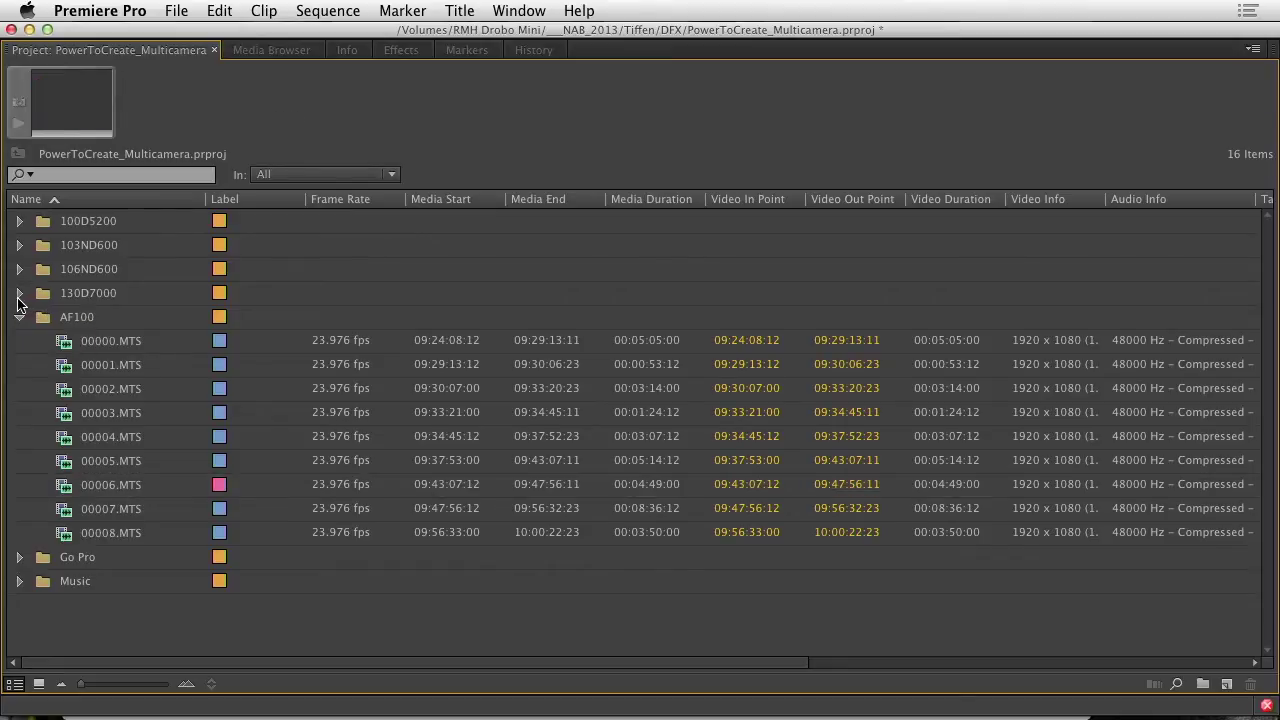
Step: Expand the 130D7000 folder and preview _DSC3143.MOV's audio in the source viewer
click(19, 294)
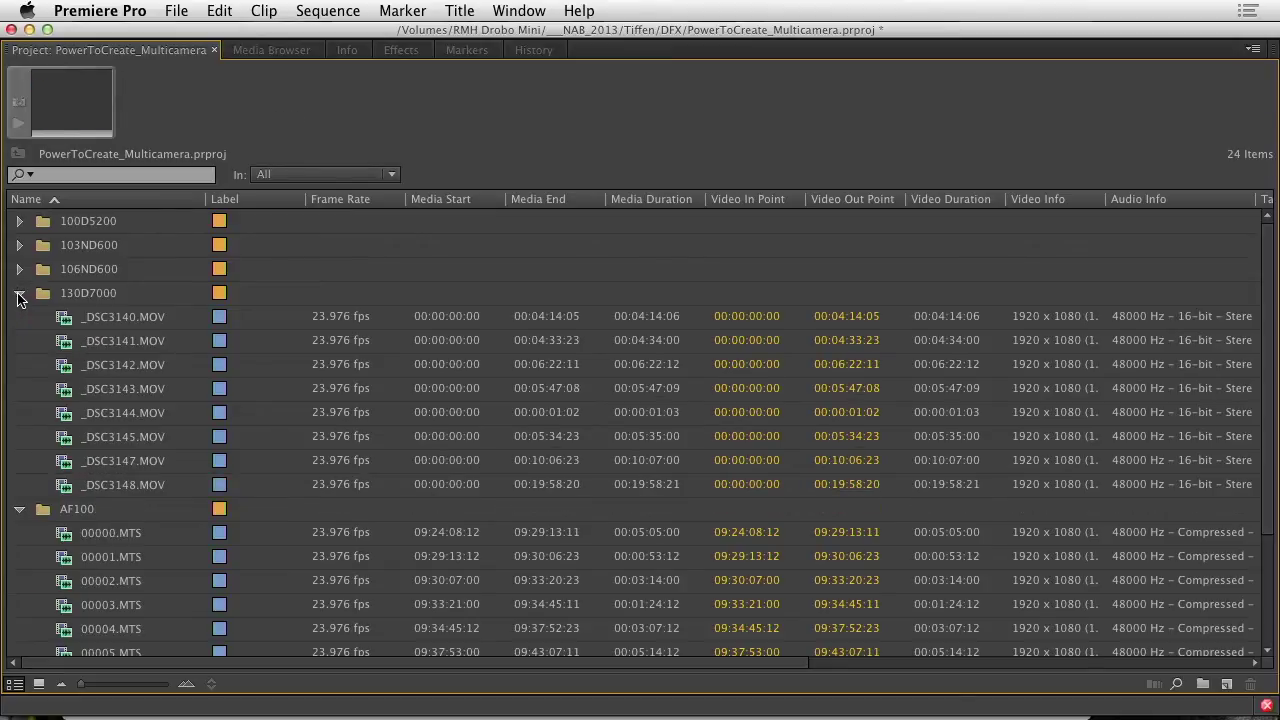
double_click(58, 394)
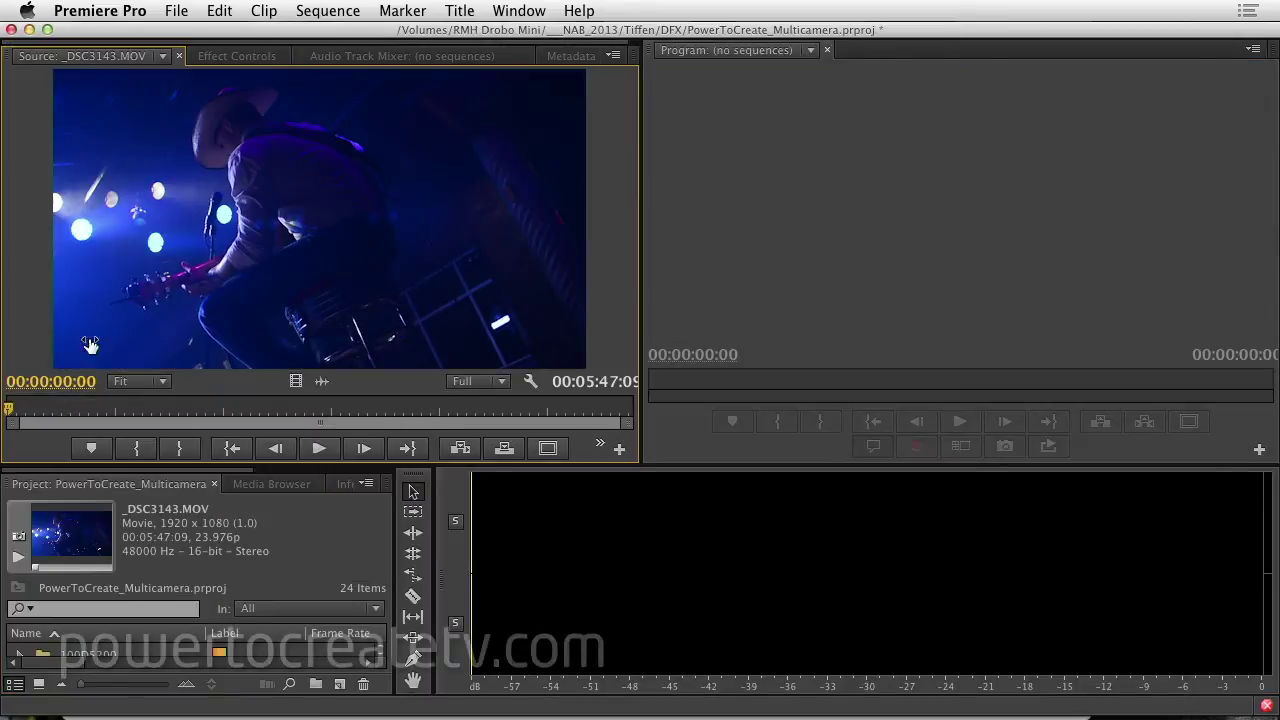
drag(27, 413, 20, 414)
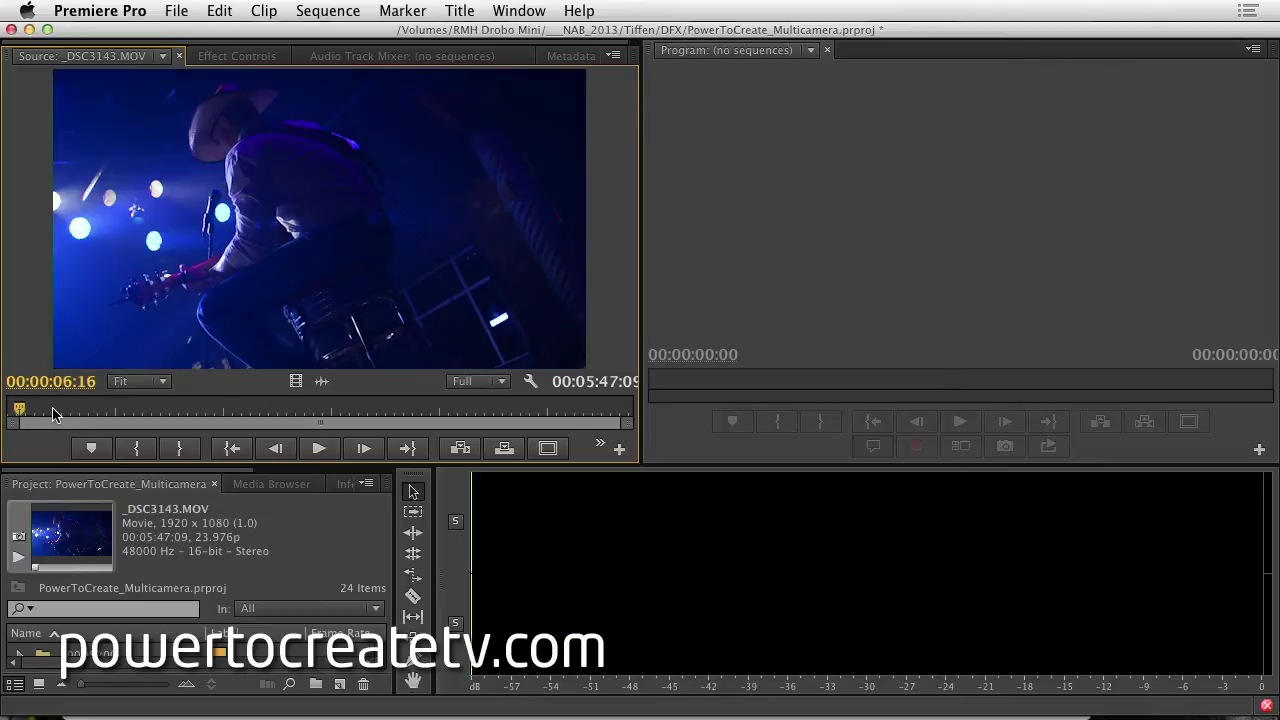
click(51, 412)
key(space)
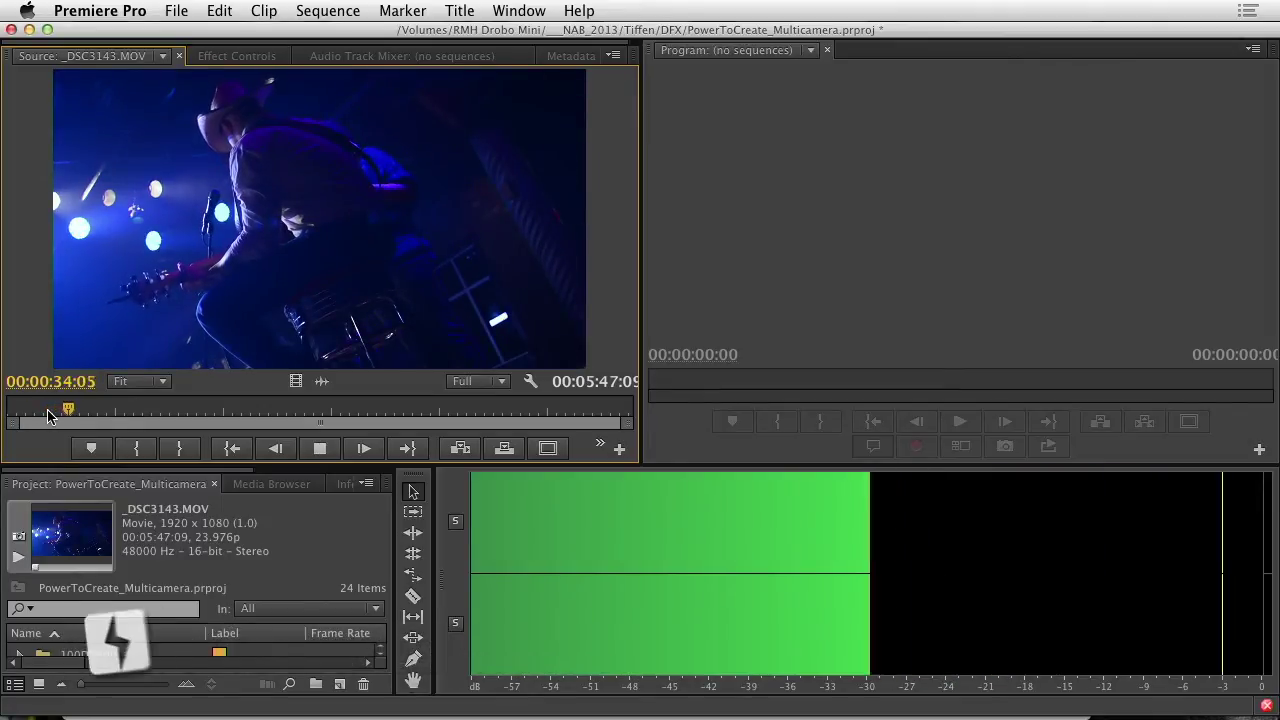
key(space)
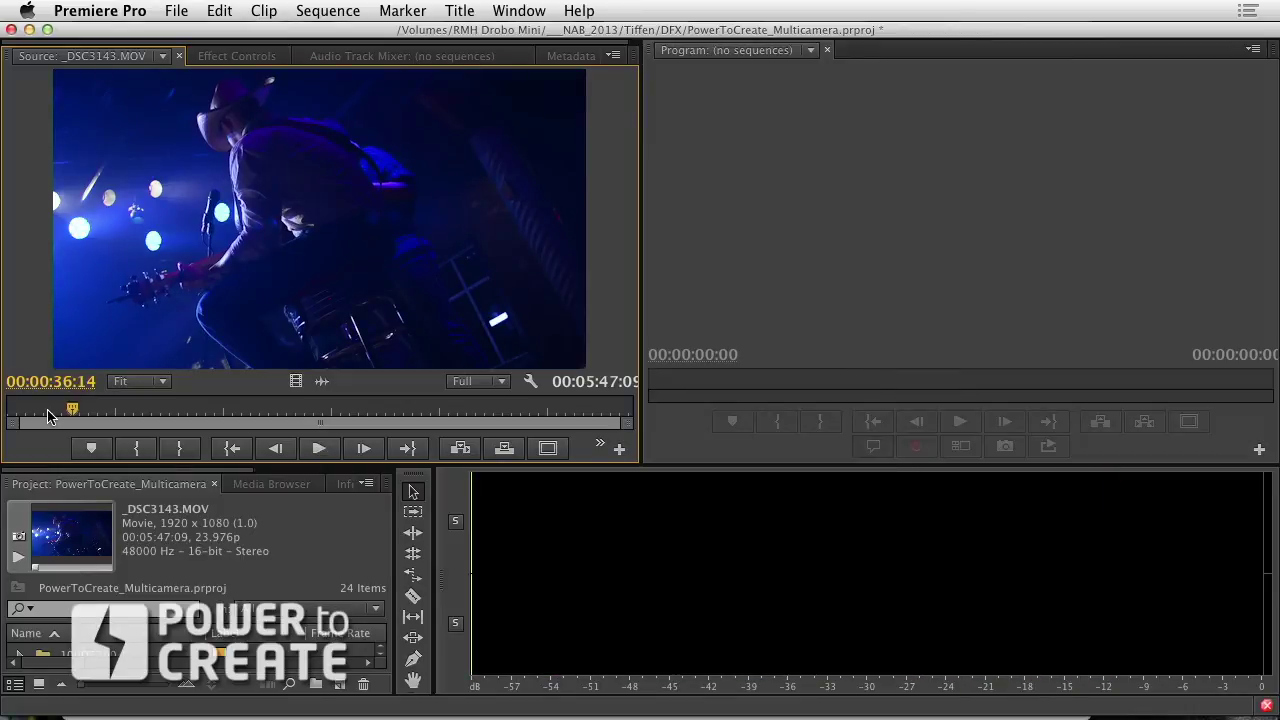
click(174, 410)
key(space)
drag(166, 466, 166, 389)
scroll(190, 610, down, 3)
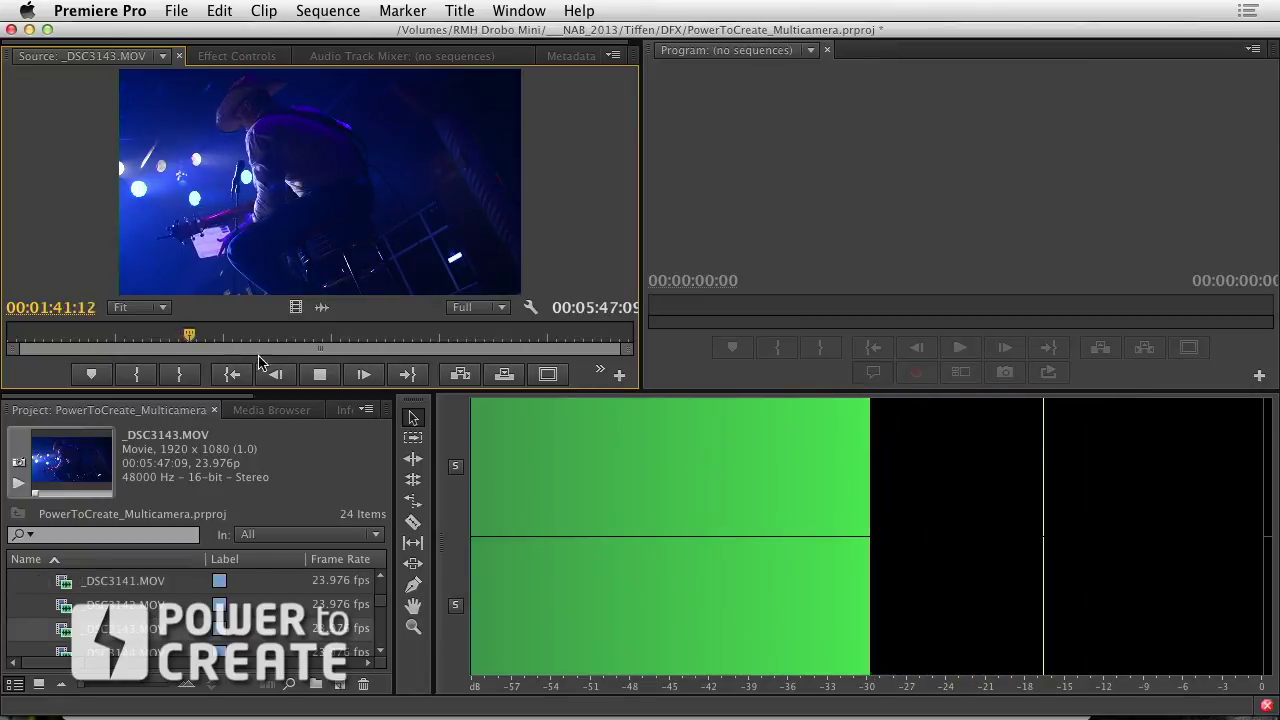
click(319, 373)
scroll(152, 610, down, 1)
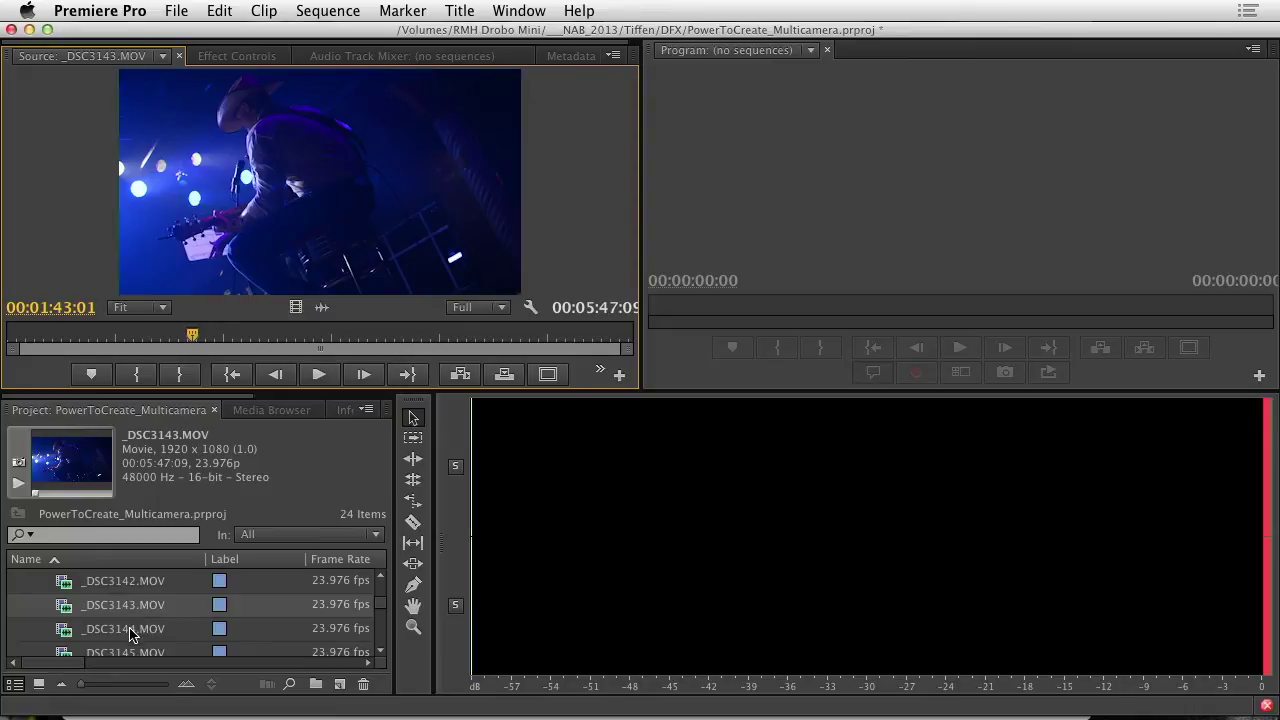
Step: Give _DSC3144.MOV the Rose label
click(141, 636)
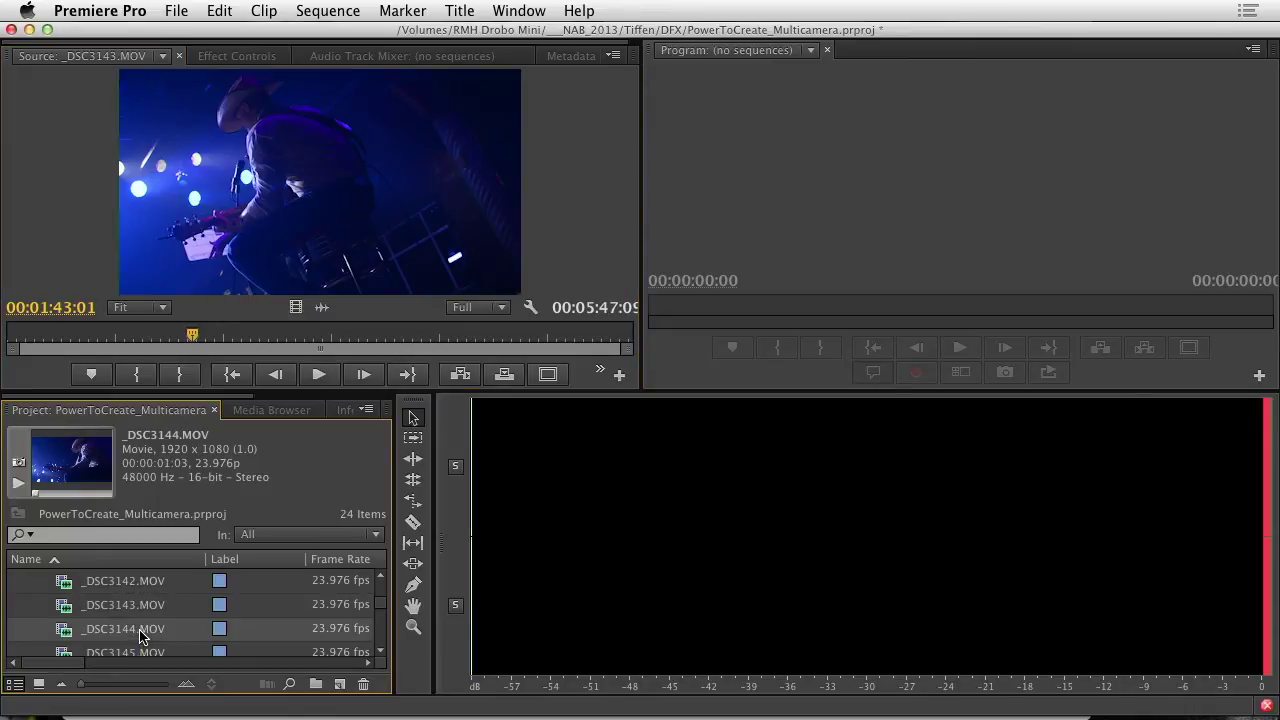
right_click(141, 636)
mouse_move(196, 634)
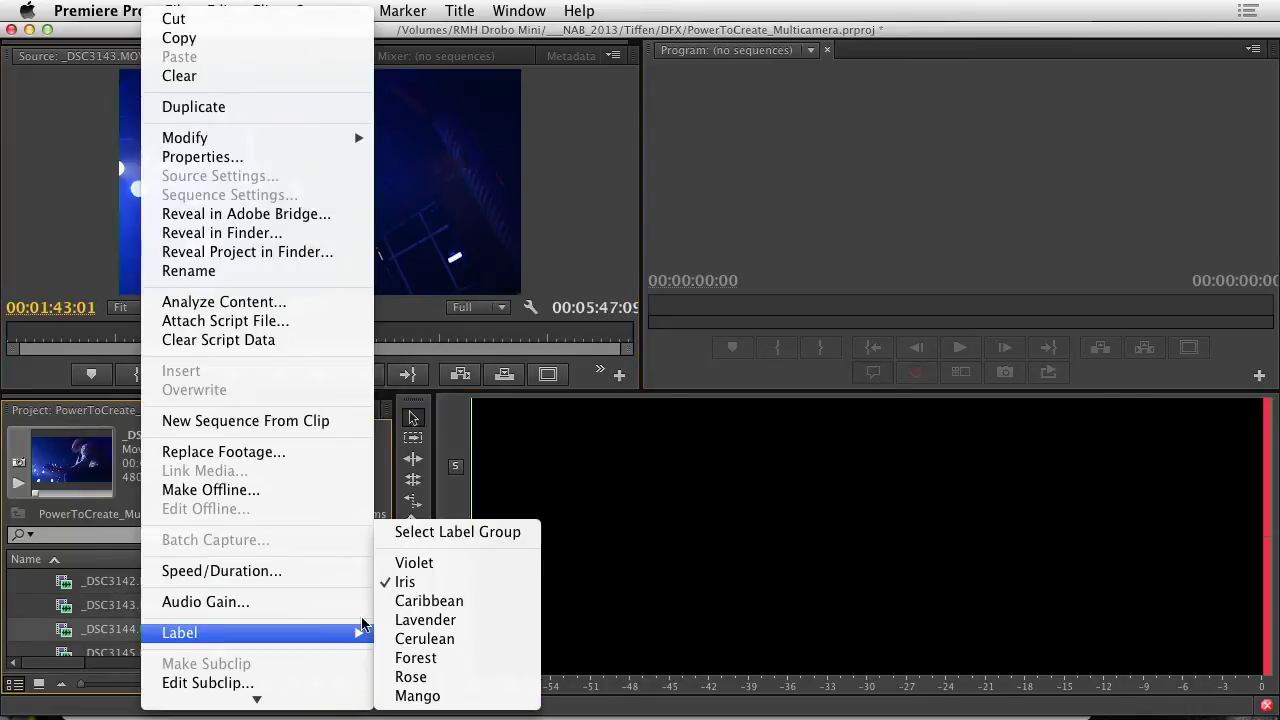
click(436, 681)
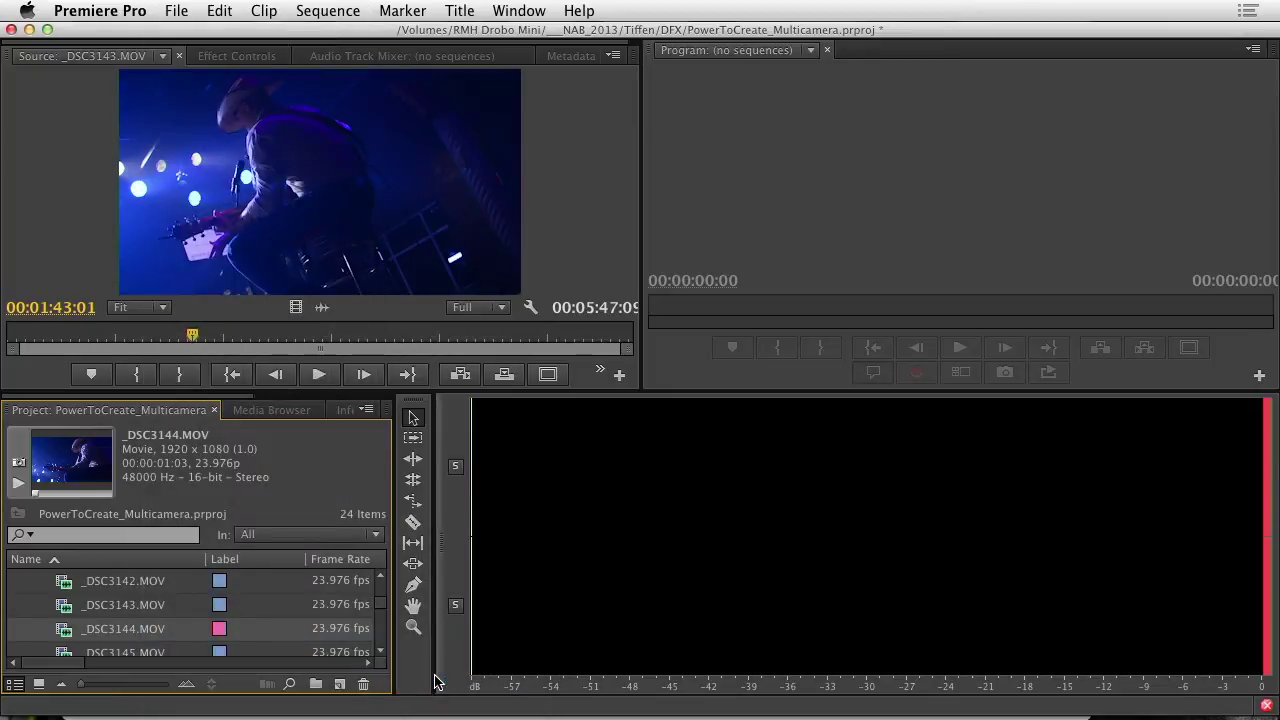
scroll(287, 629, up, 1)
Step: Stop source playback and label DSC_9168.MOV Rose
scroll(287, 629, up, 3)
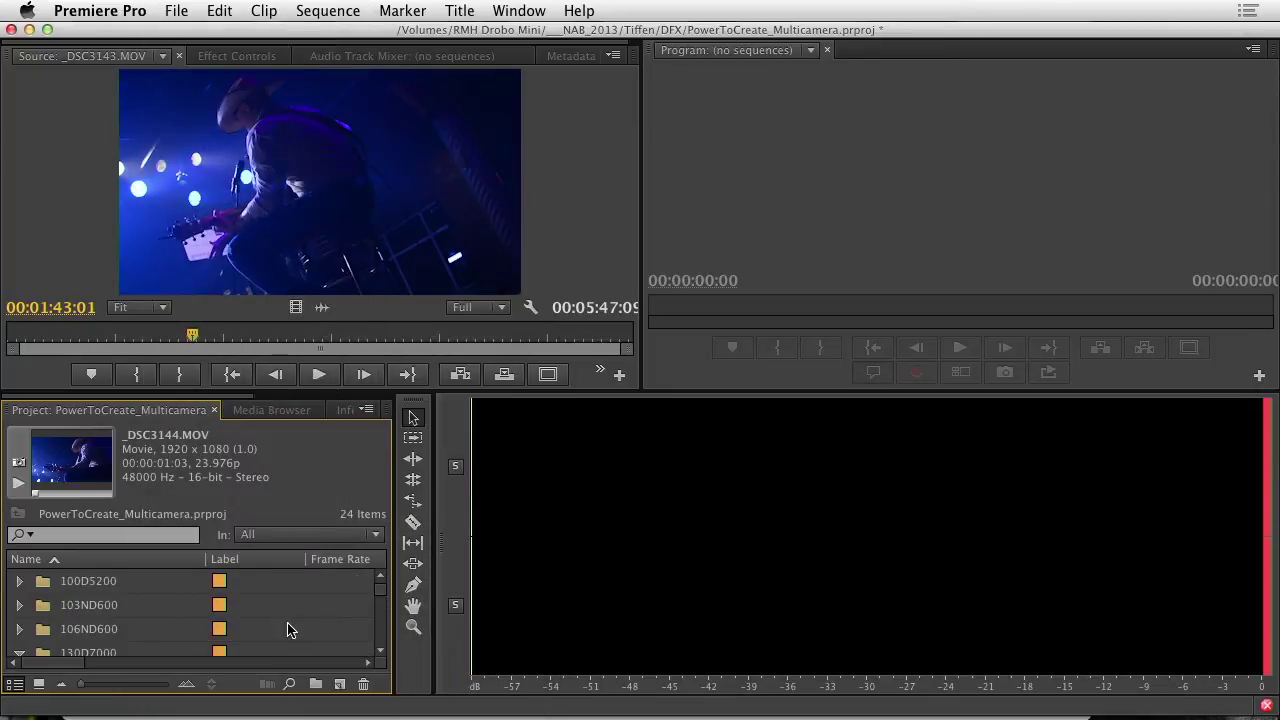
scroll(229, 626, down, 2)
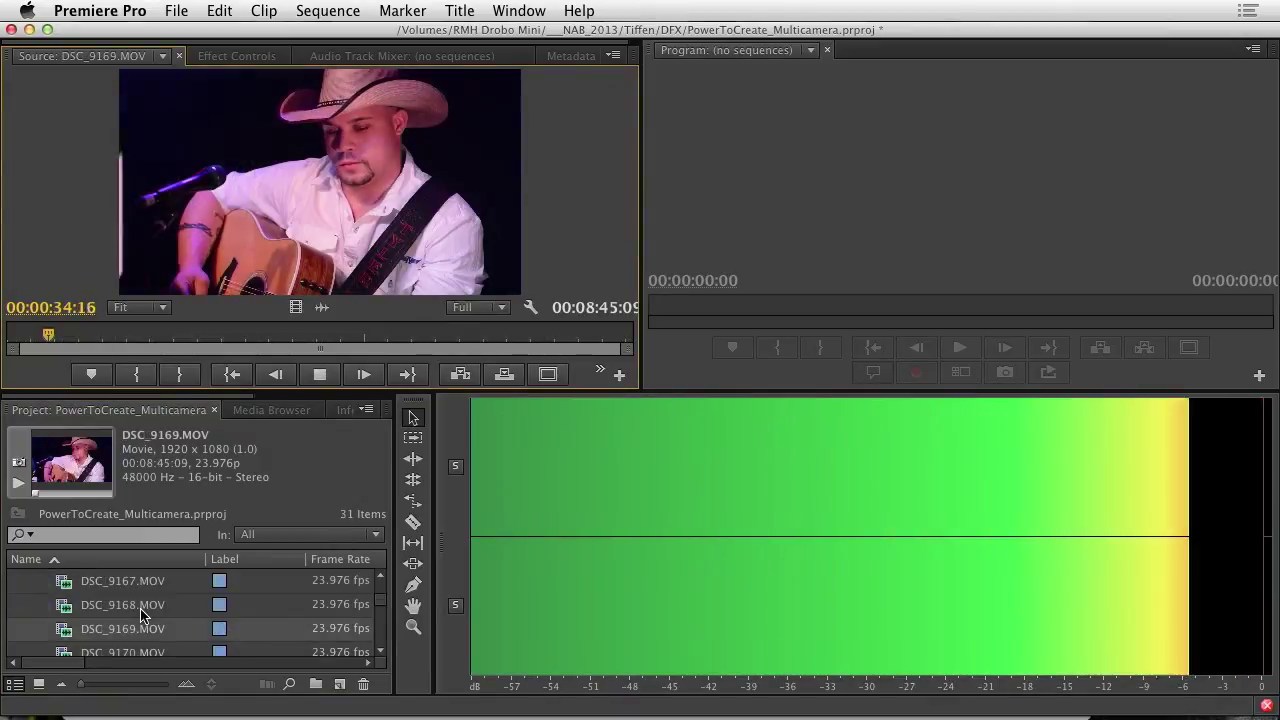
key(space)
click(165, 605)
right_click(162, 605)
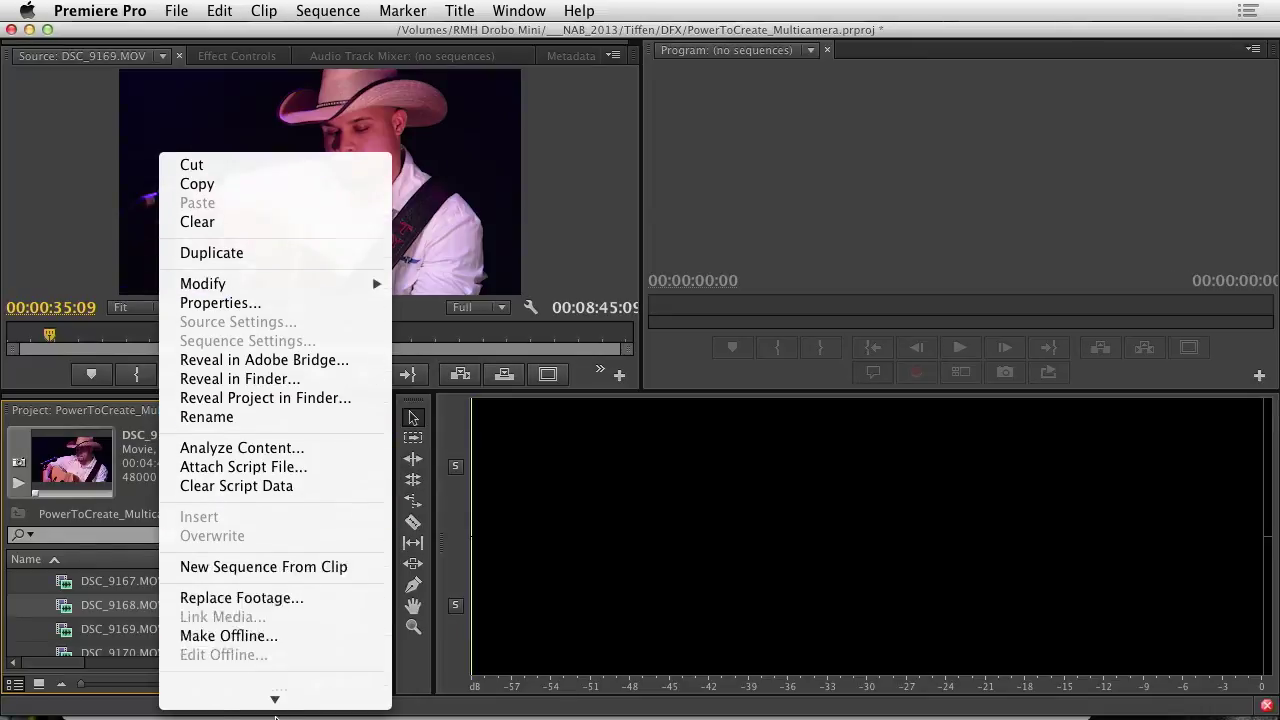
mouse_move(365, 666)
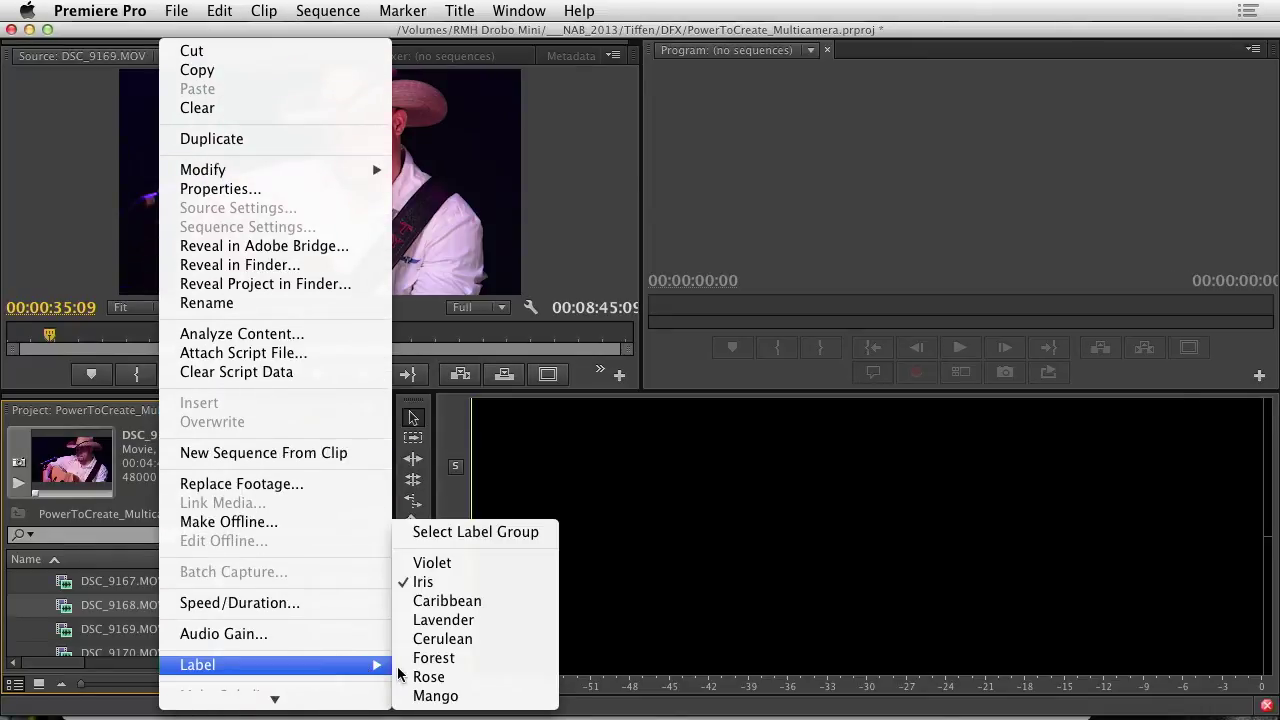
click(433, 677)
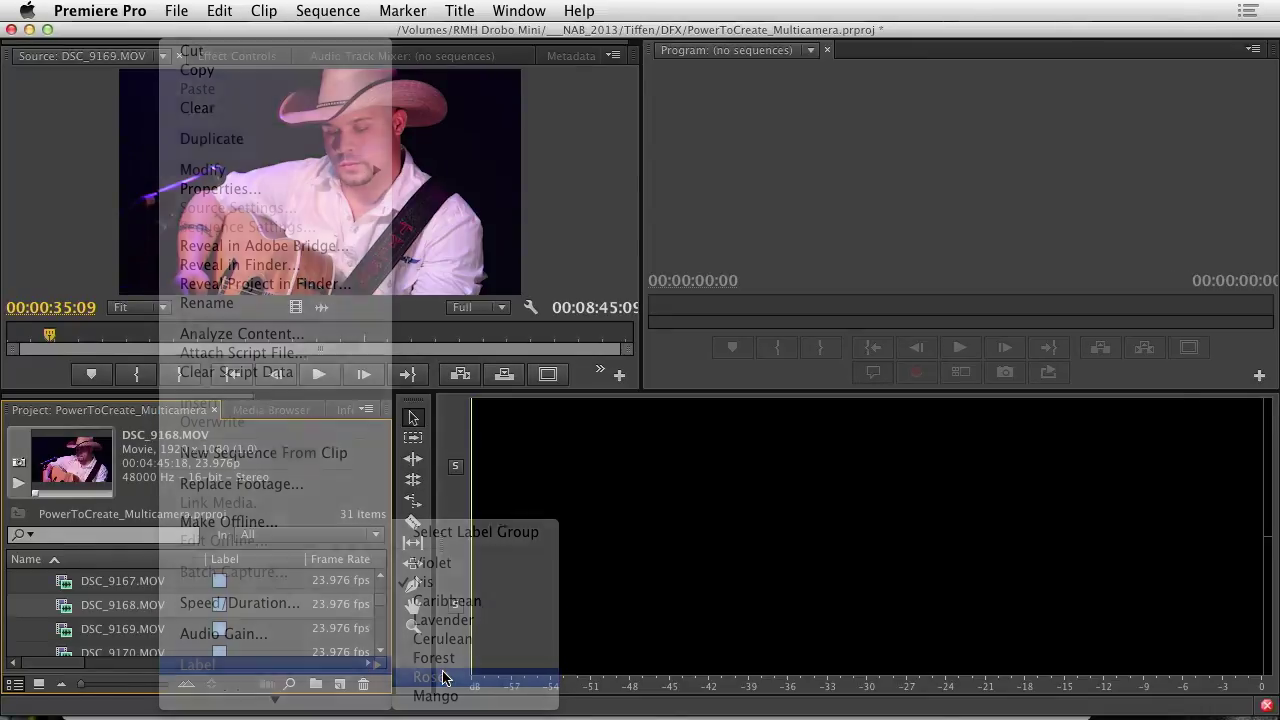
scroll(226, 641, up, 5)
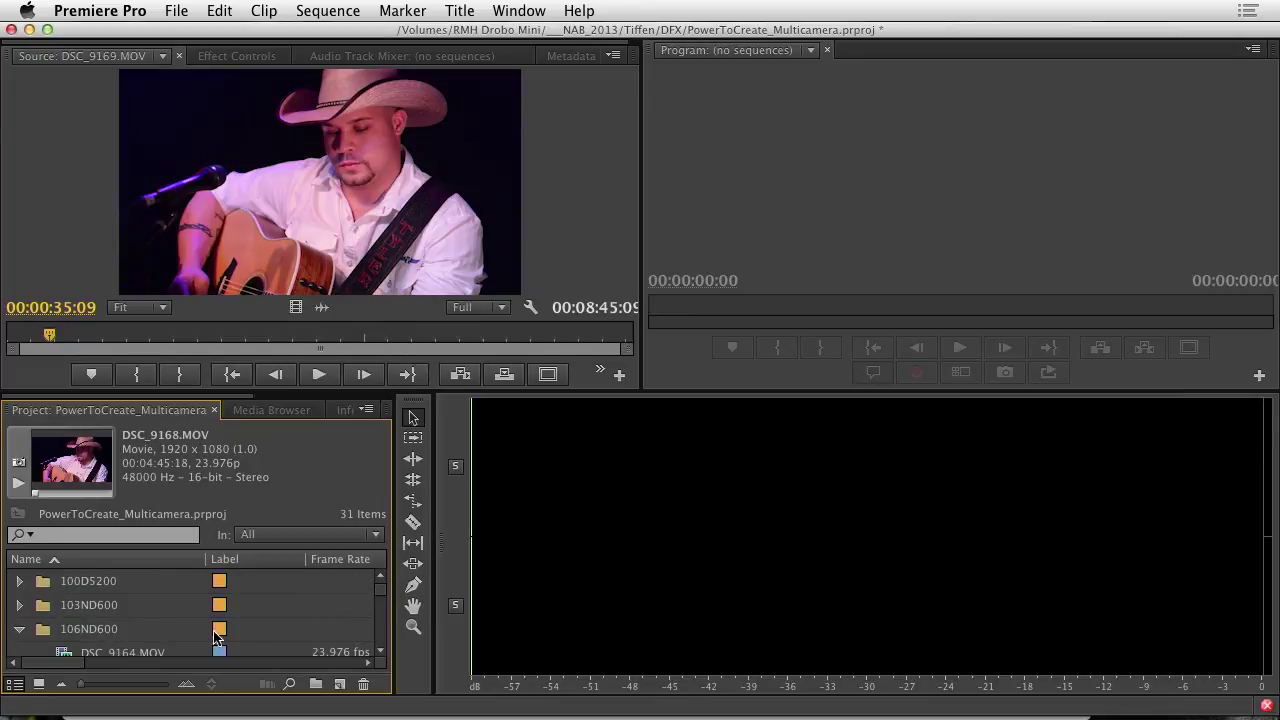
Step: Load _DSC6339.MOV from the 103ND600 folder and scrub to its clapperboard slate
click(19, 605)
scroll(118, 618, down, 2)
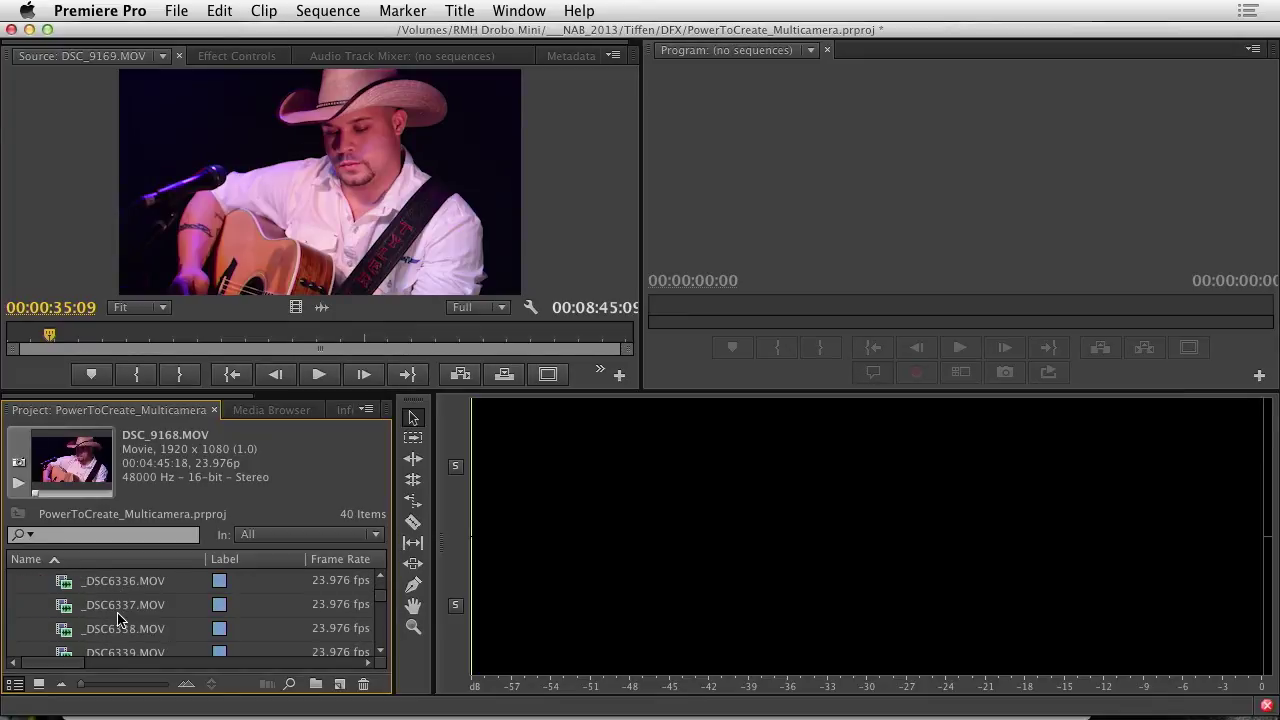
double_click(120, 627)
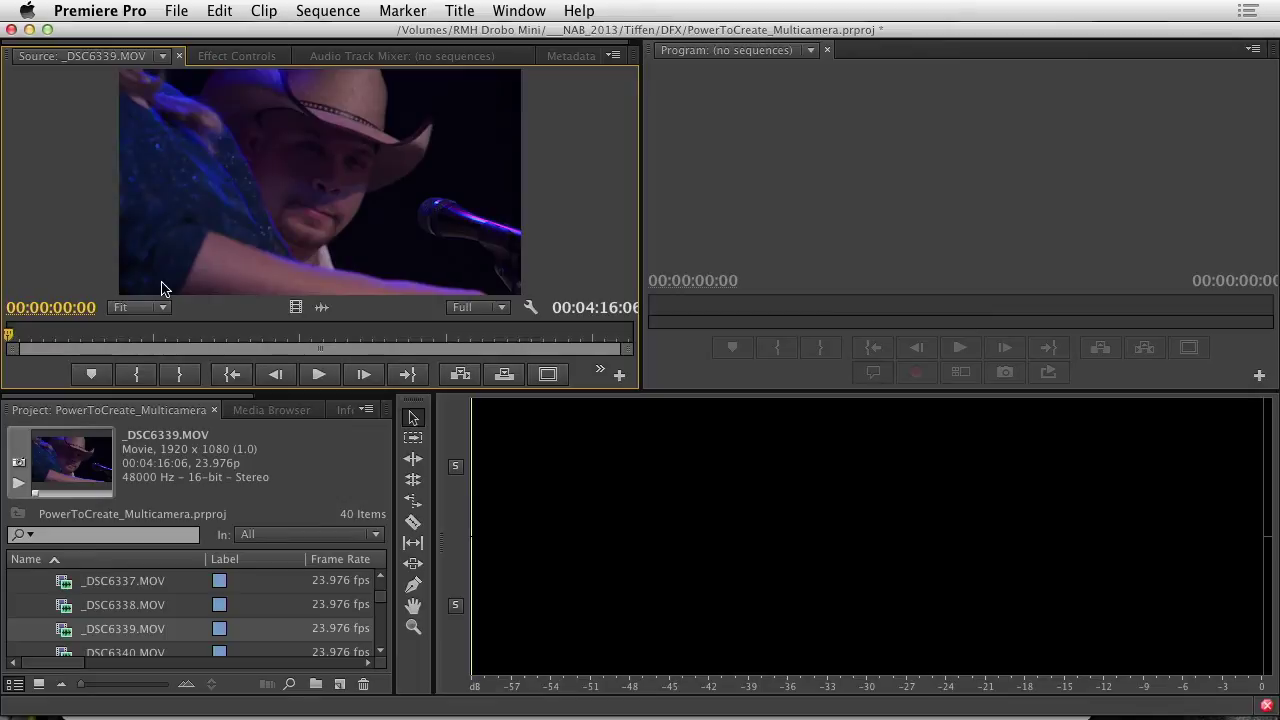
click(30, 336)
drag(30, 336, 78, 342)
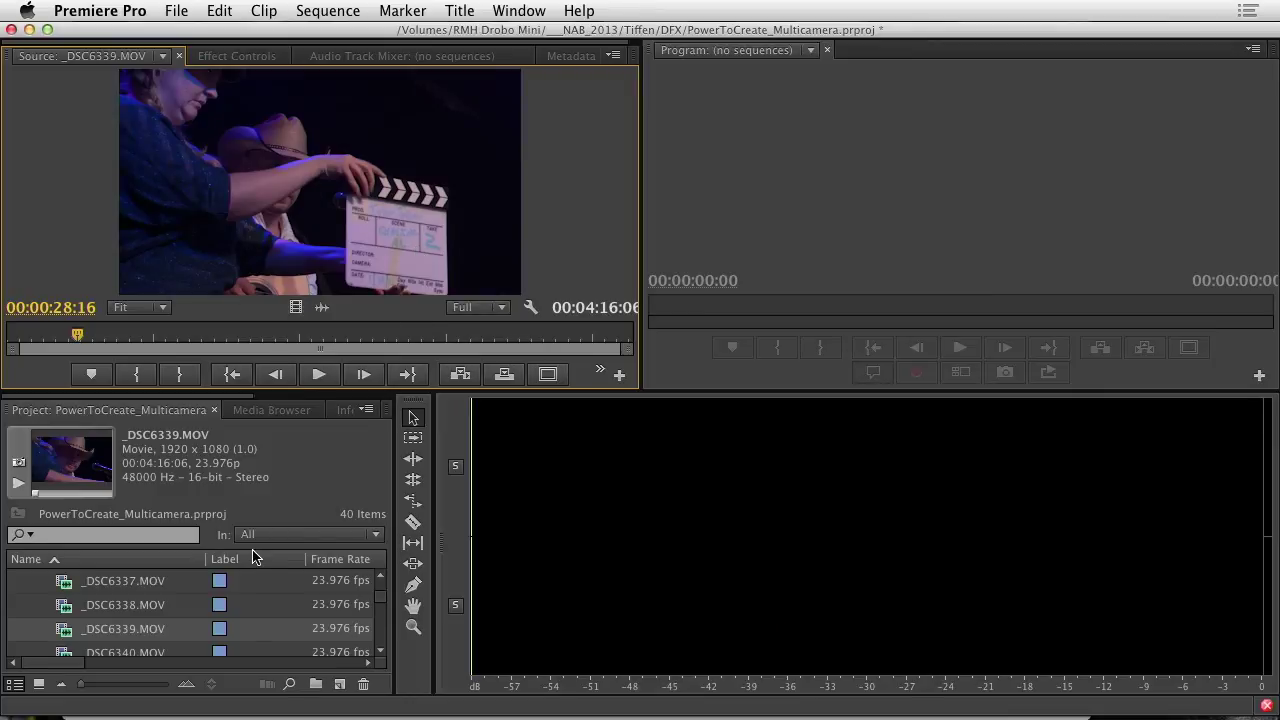
Step: Give _DSC6339.MOV the Rose label
right_click(216, 634)
mouse_move(300, 635)
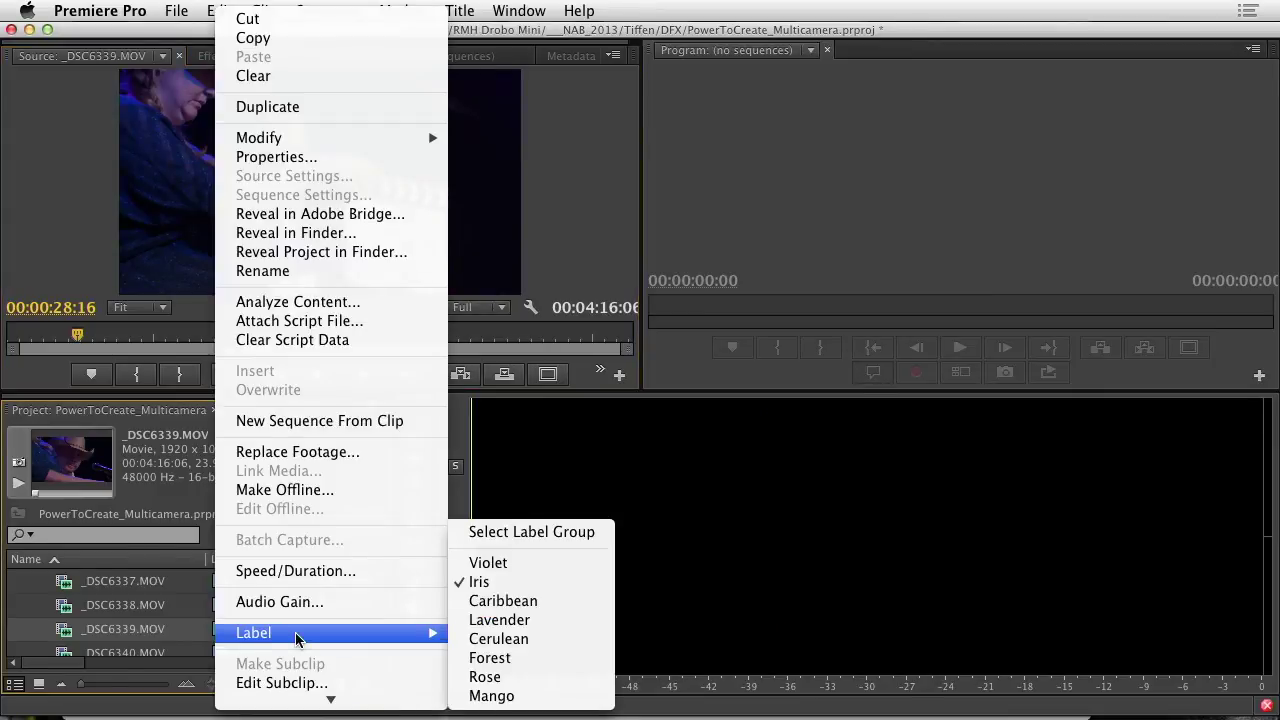
click(466, 676)
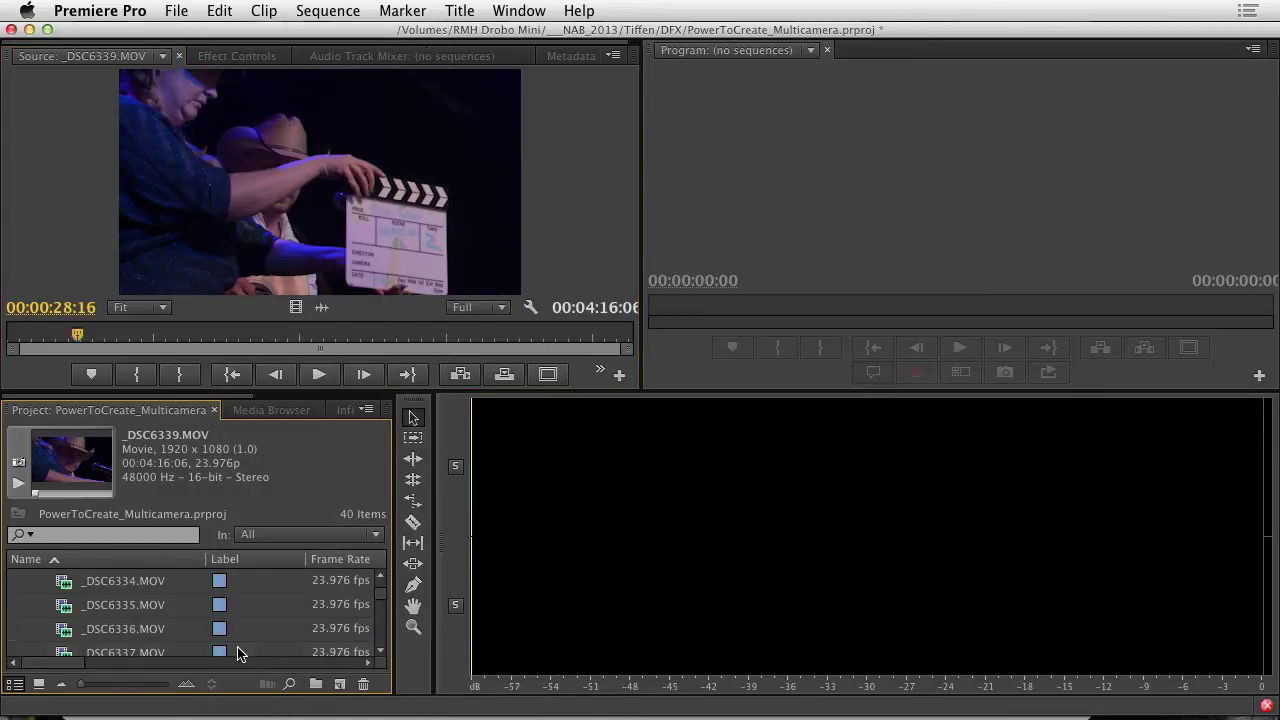
scroll(240, 650, up, 2)
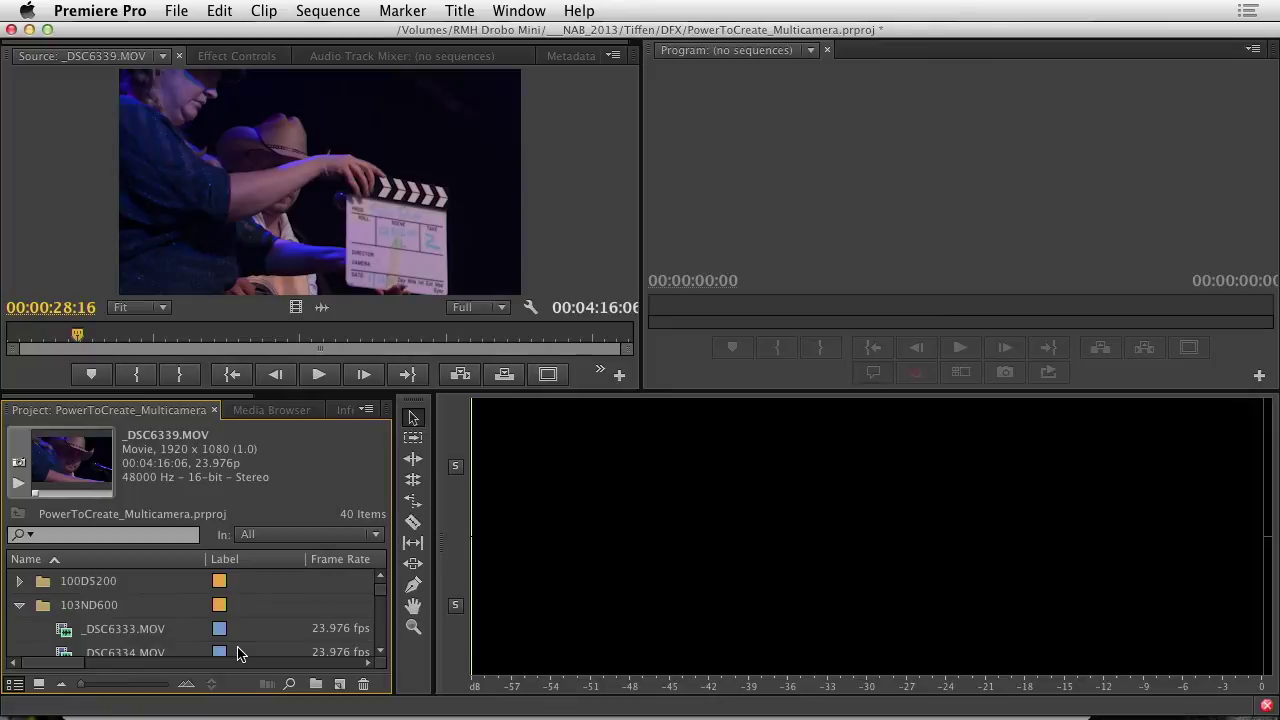
click(20, 581)
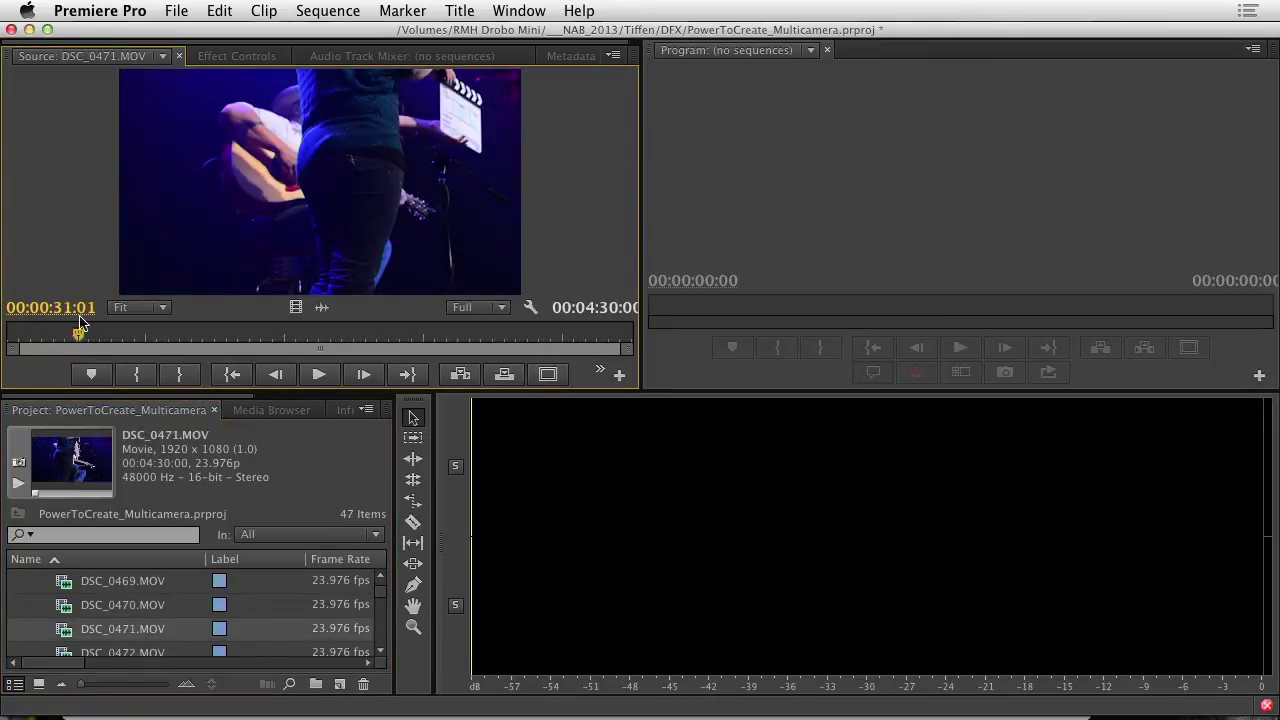
Step: Zoom the Source monitor to 200% to read the slate during playback
click(138, 307)
click(143, 471)
key(space)
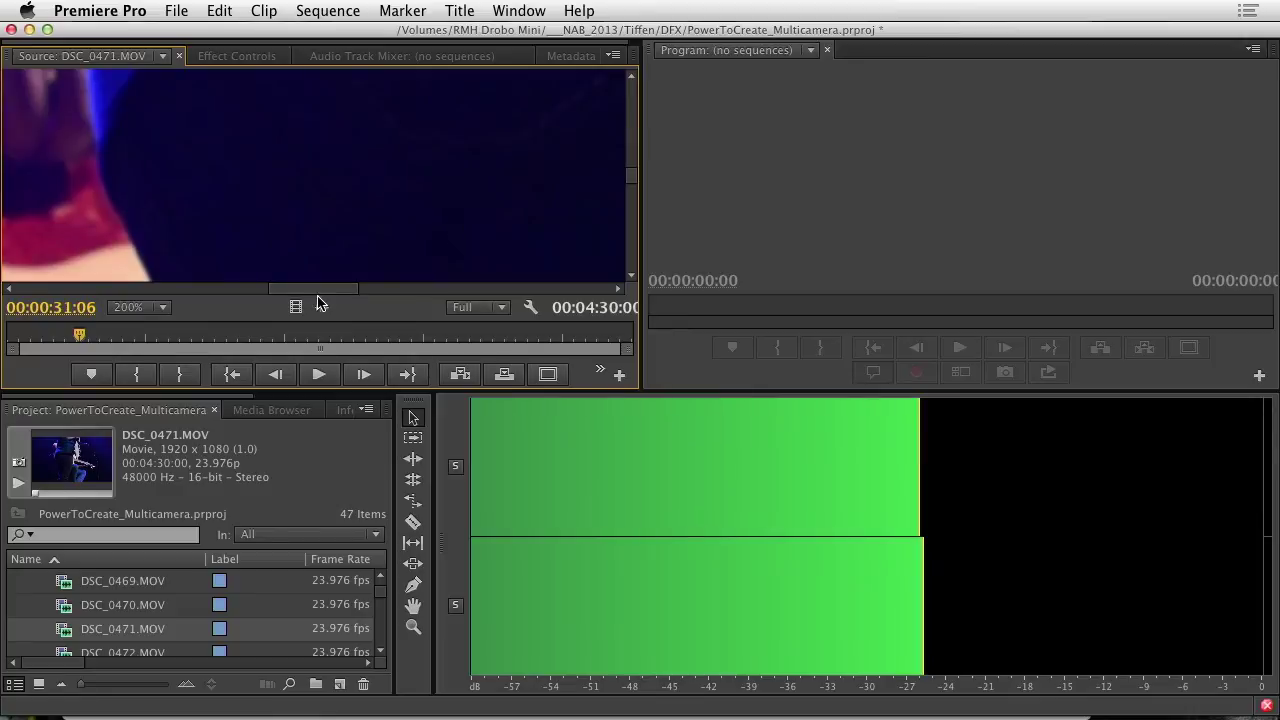
drag(318, 289, 479, 290)
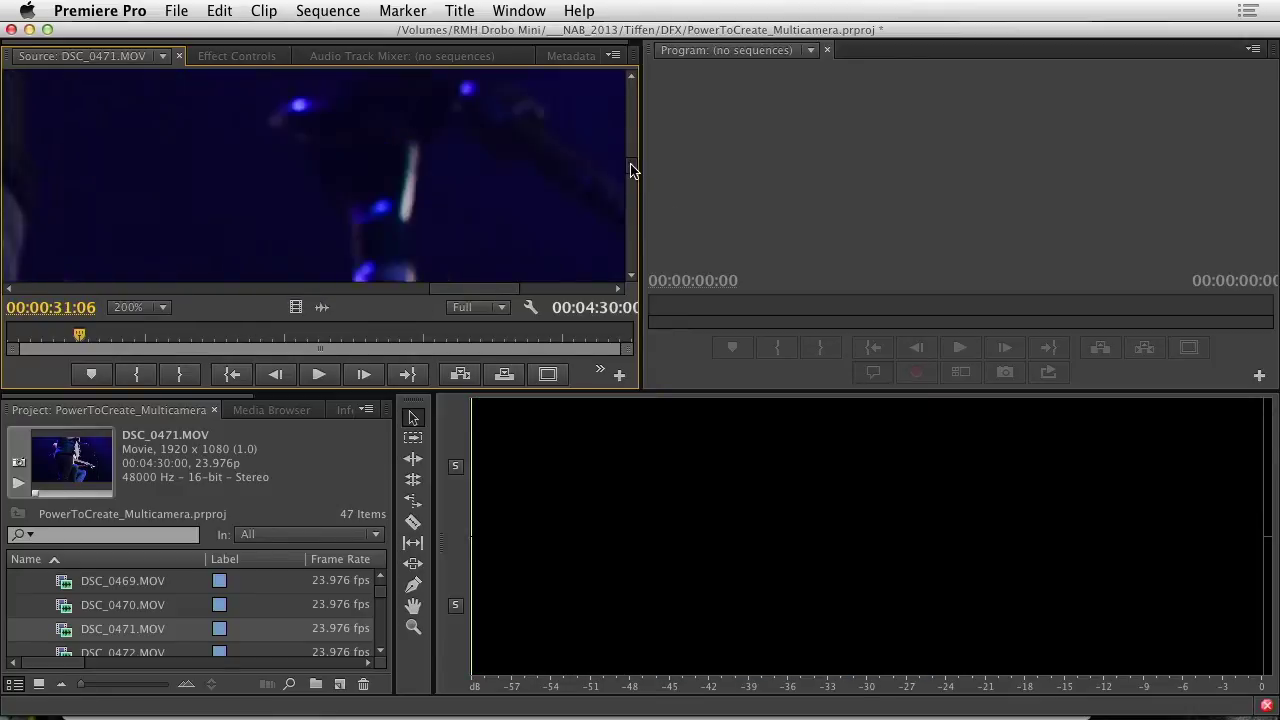
drag(630, 170, 632, 120)
drag(466, 289, 514, 300)
drag(634, 128, 632, 137)
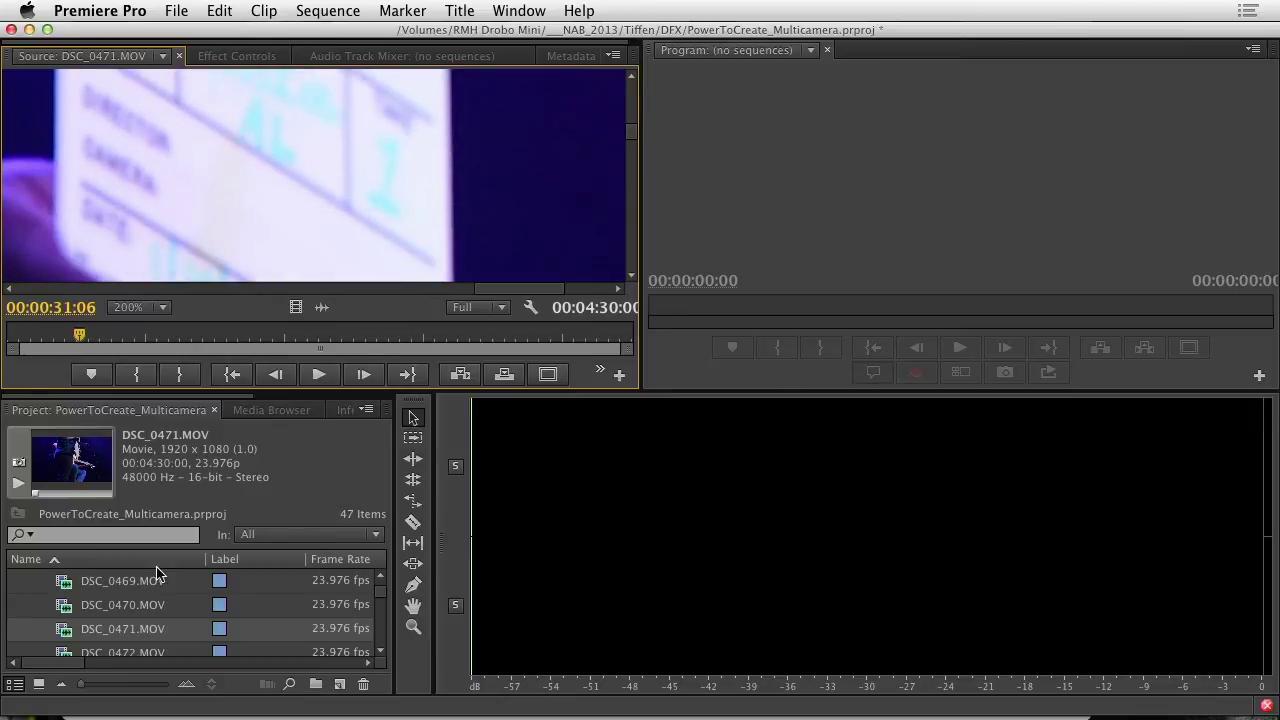
Step: Give DSC_0472.MOV the Rose label
click(126, 652)
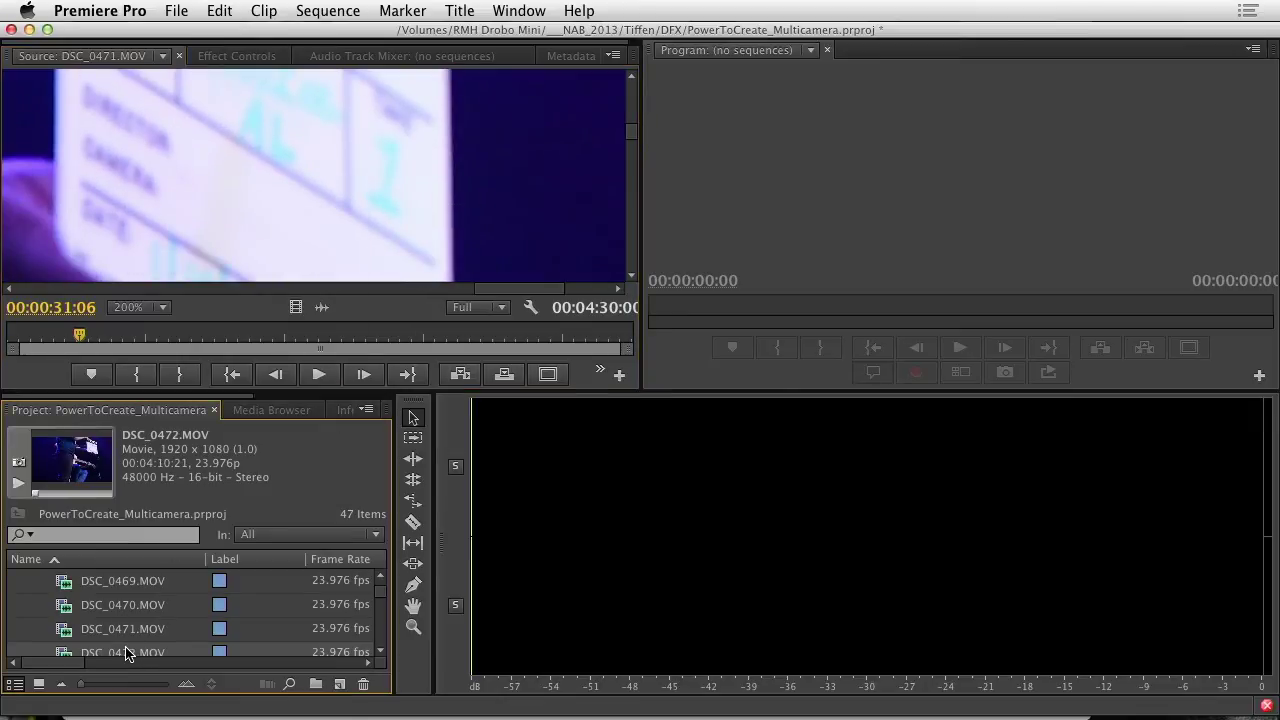
right_click(126, 652)
mouse_move(220, 633)
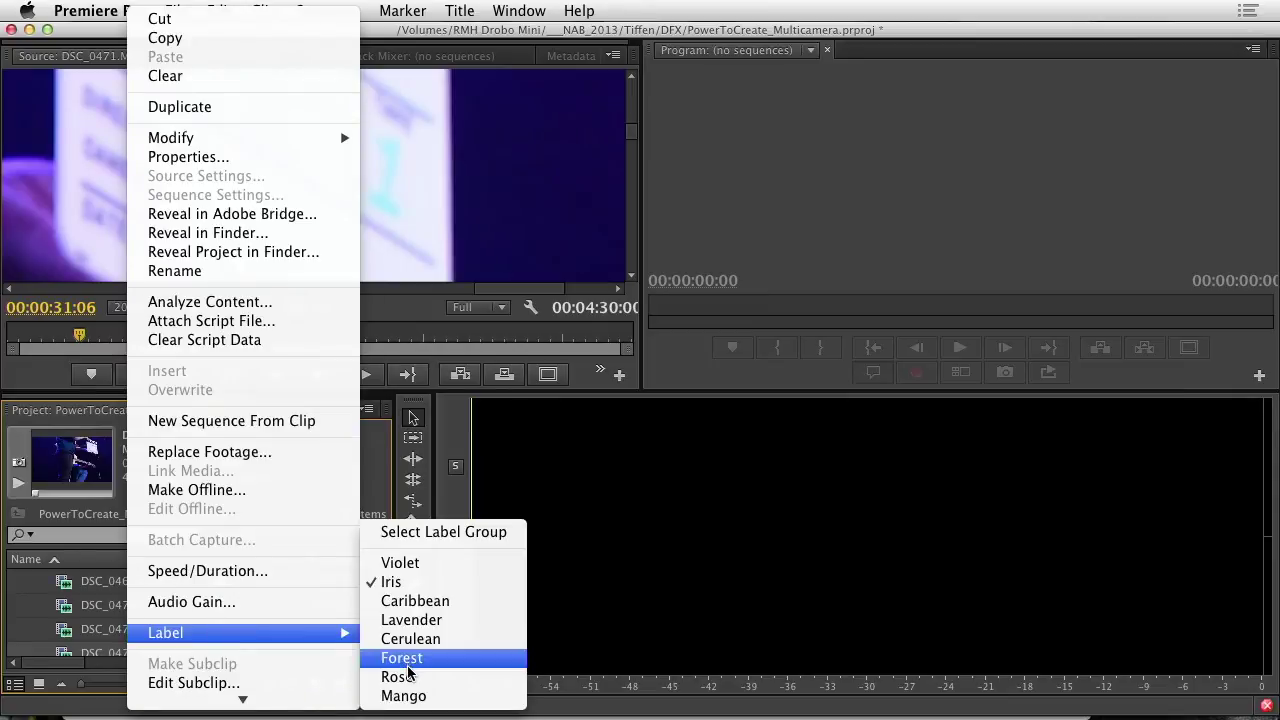
click(408, 676)
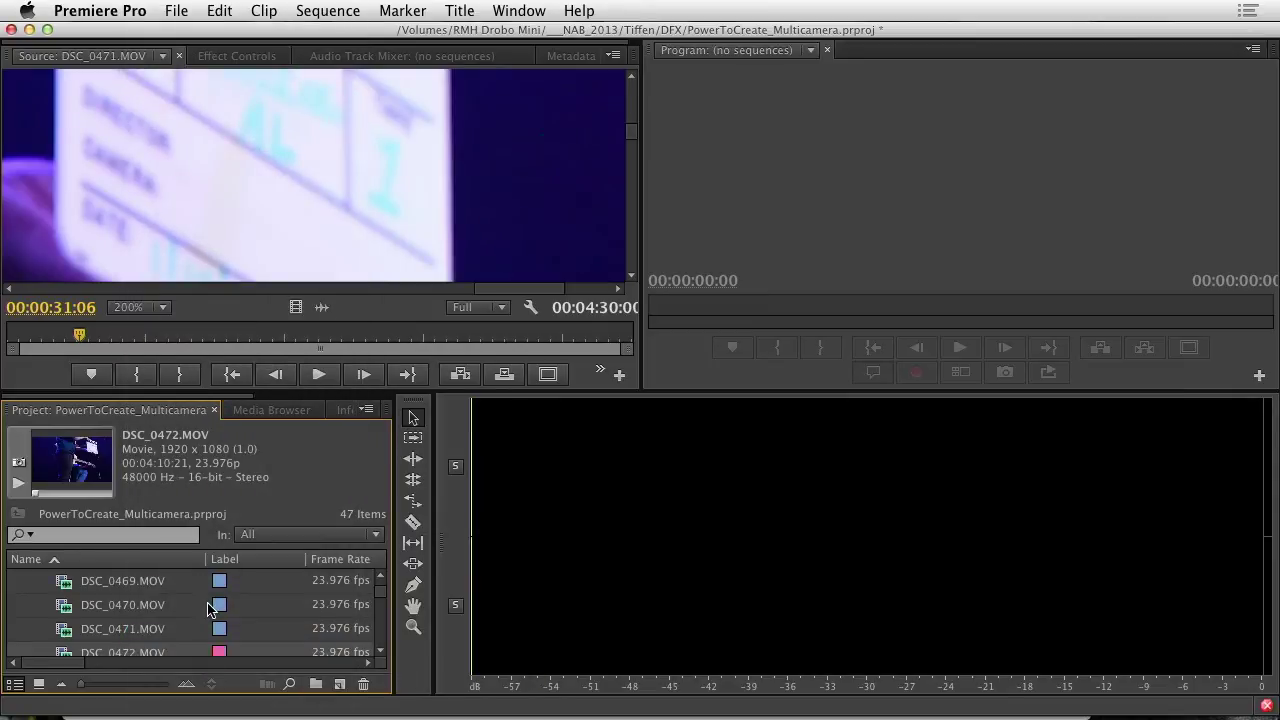
scroll(210, 608, down, 5)
Step: Label GOPR2633.MP4 in the Go Pro bin Rose and maximize the project list
scroll(210, 608, up, 10)
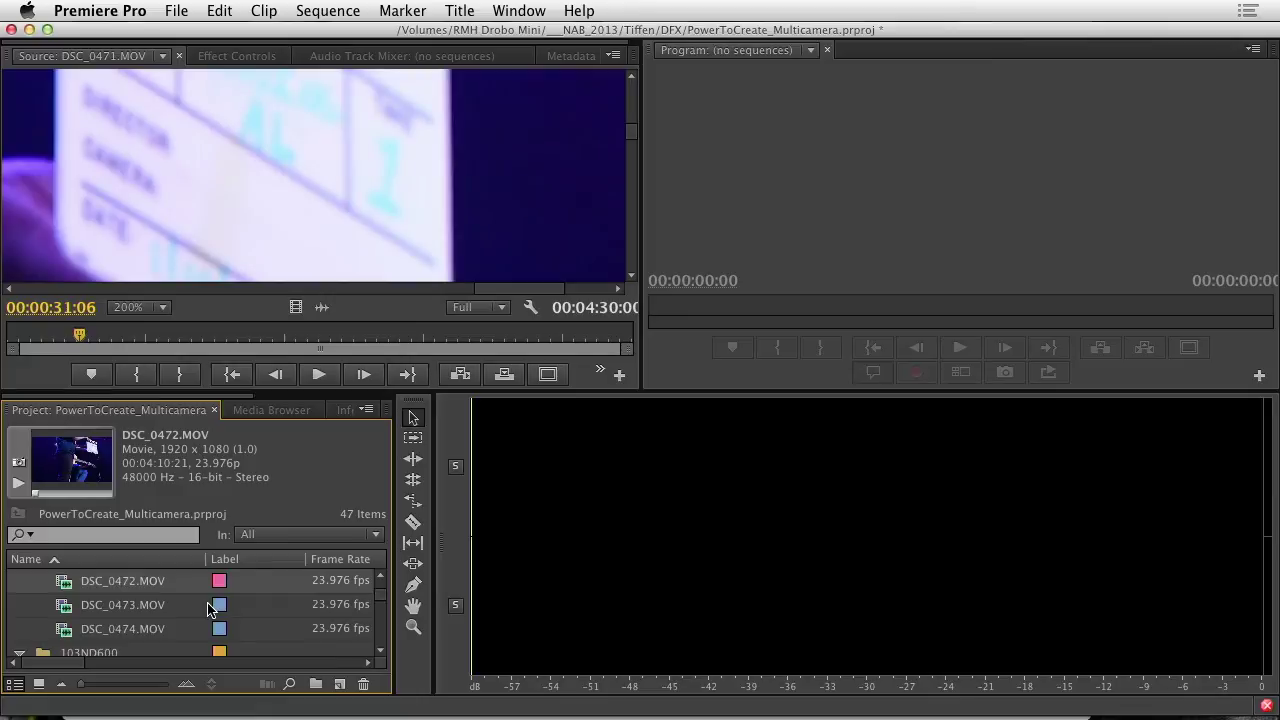
scroll(210, 608, down, 10)
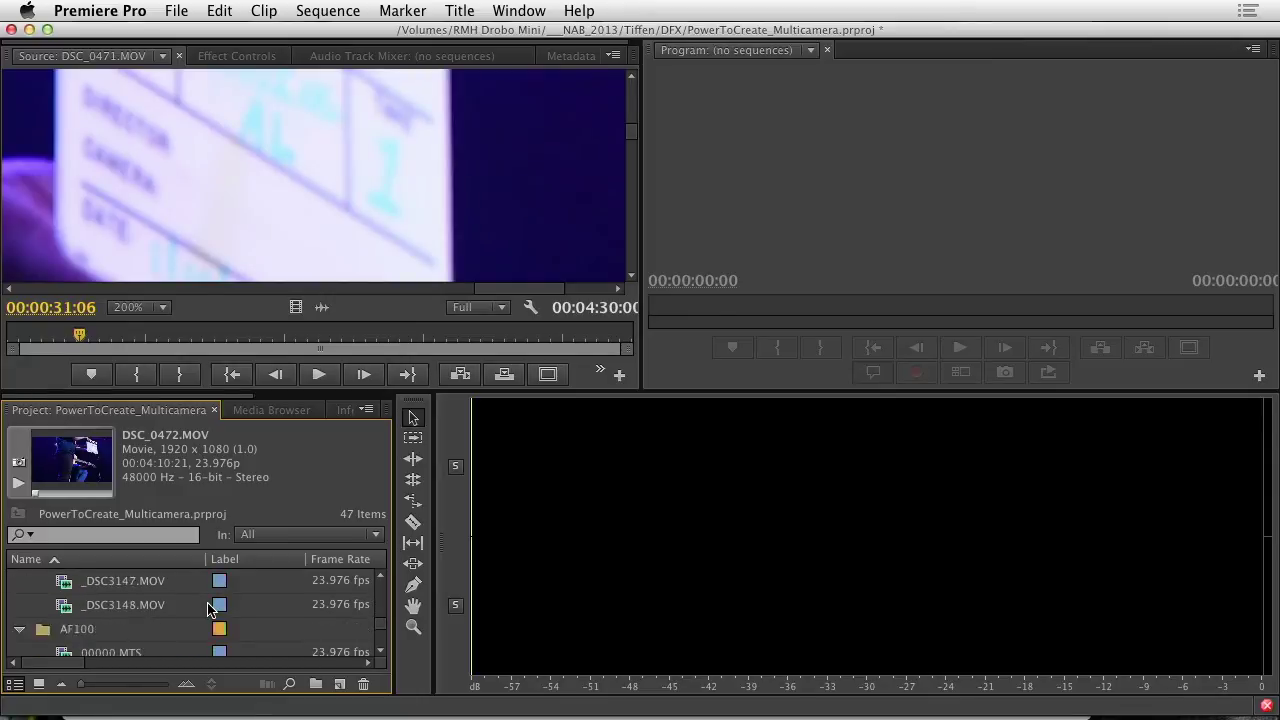
right_click(40, 603)
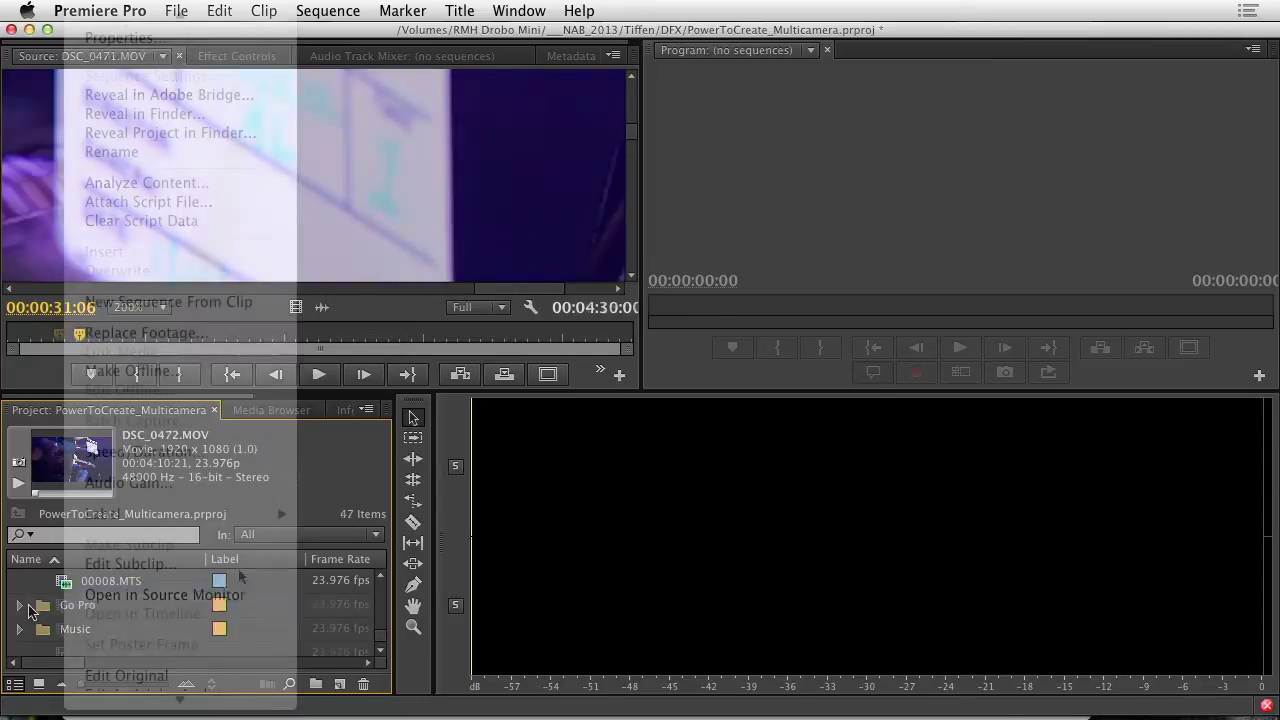
mouse_move(250, 513)
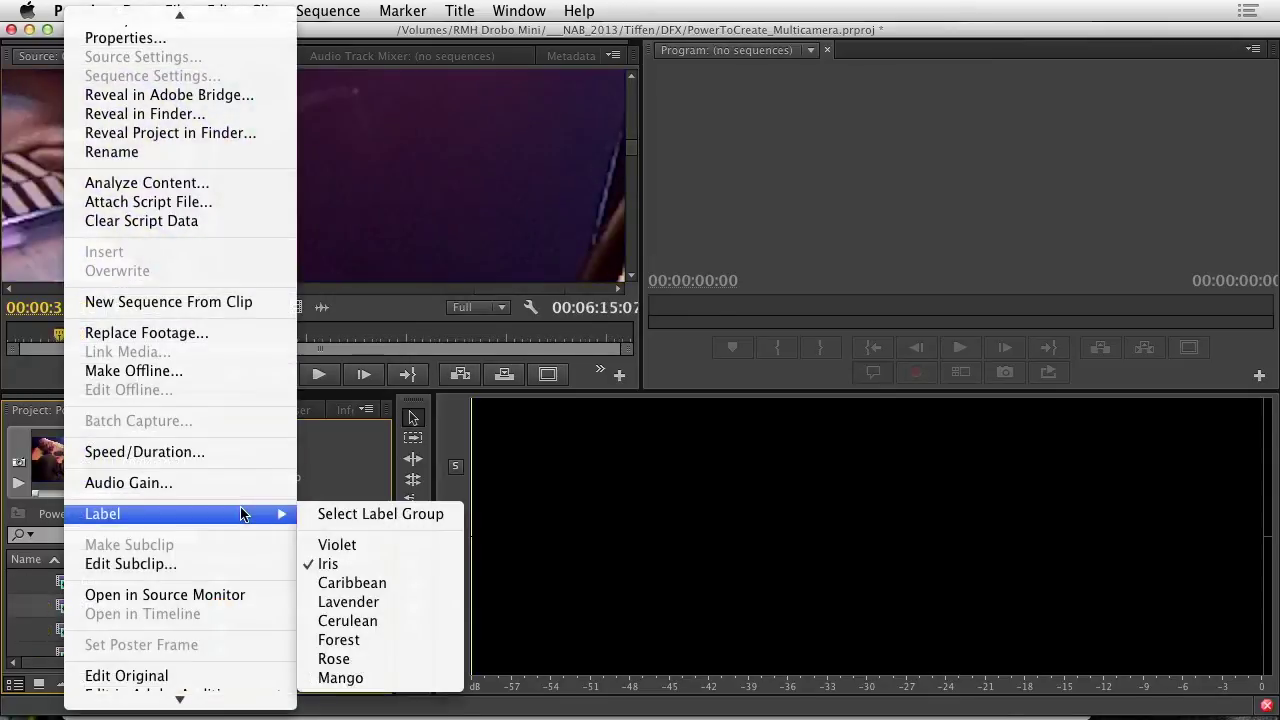
click(336, 658)
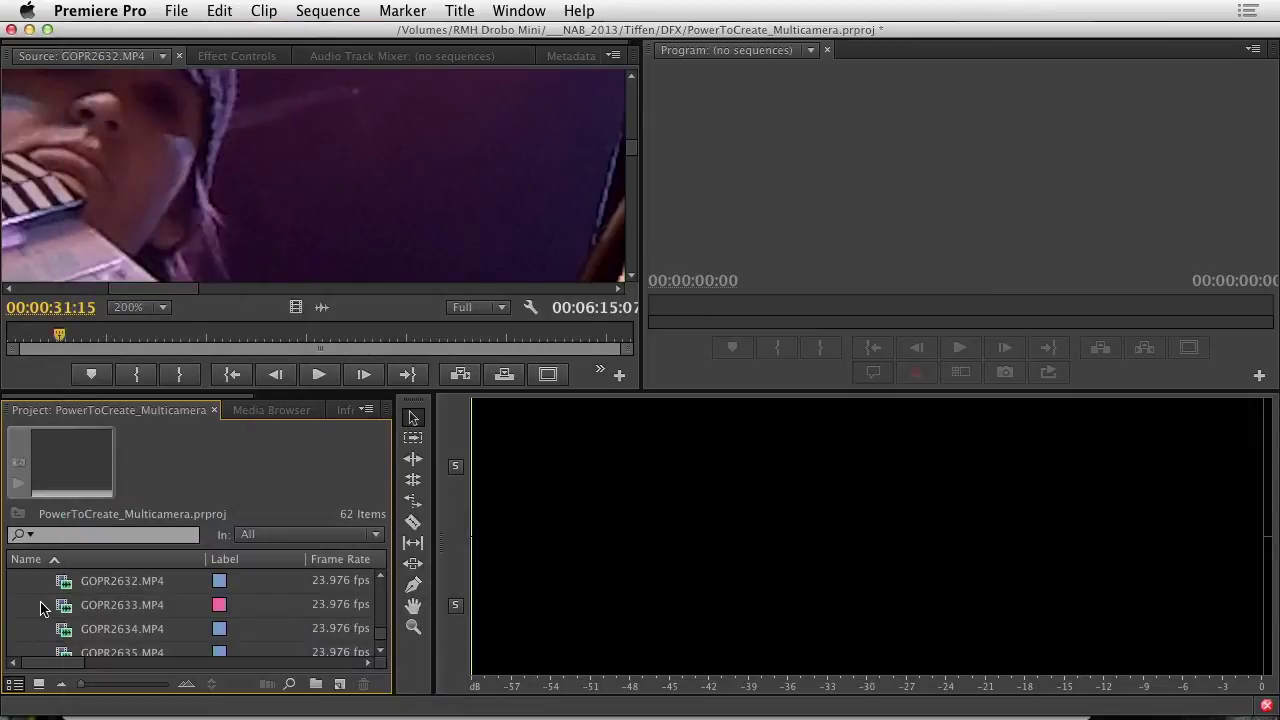
key(grave)
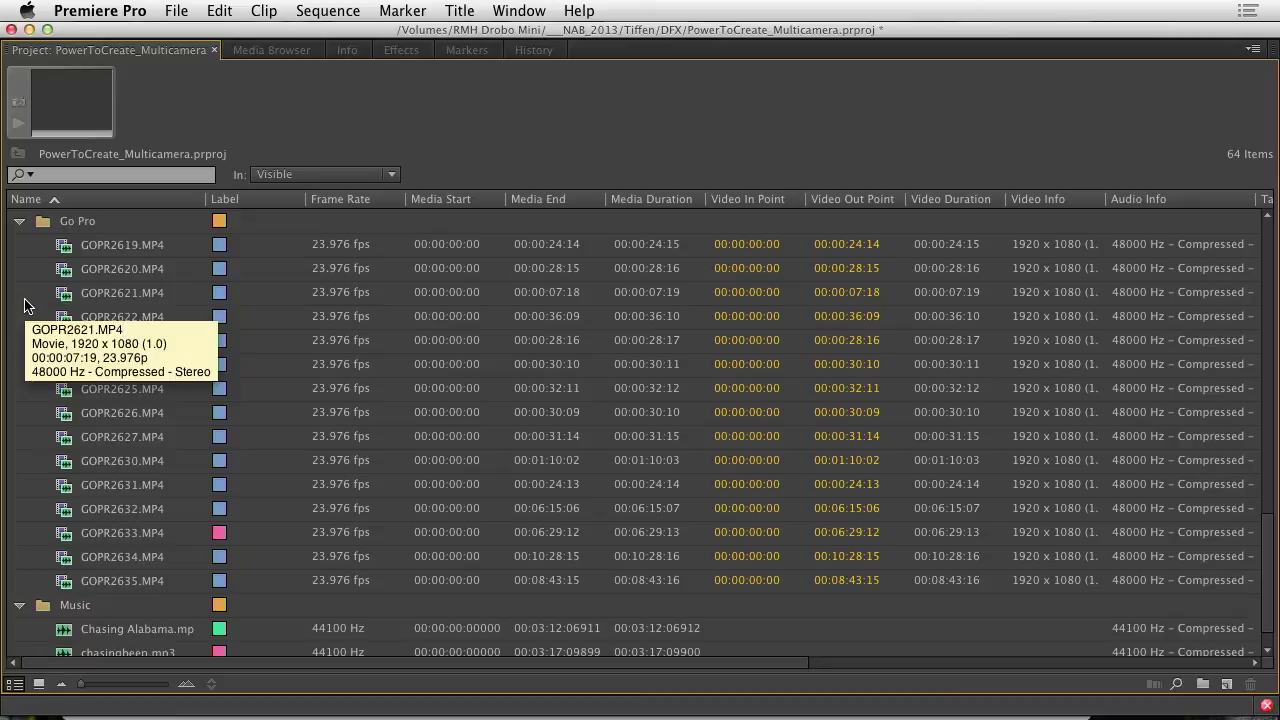
Step: Select chasingbeep.mp3 with GOPR2633.MP4 and bring up their context menu
scroll(68, 405, down, 1)
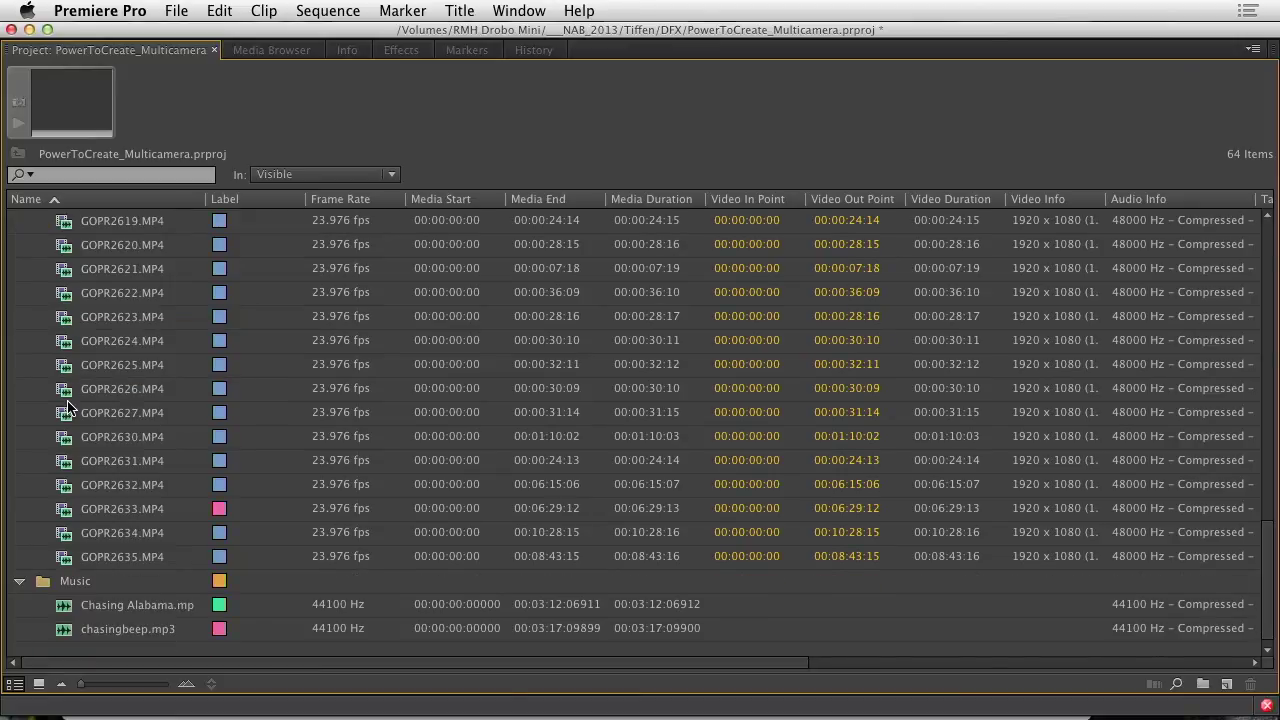
click(18, 581)
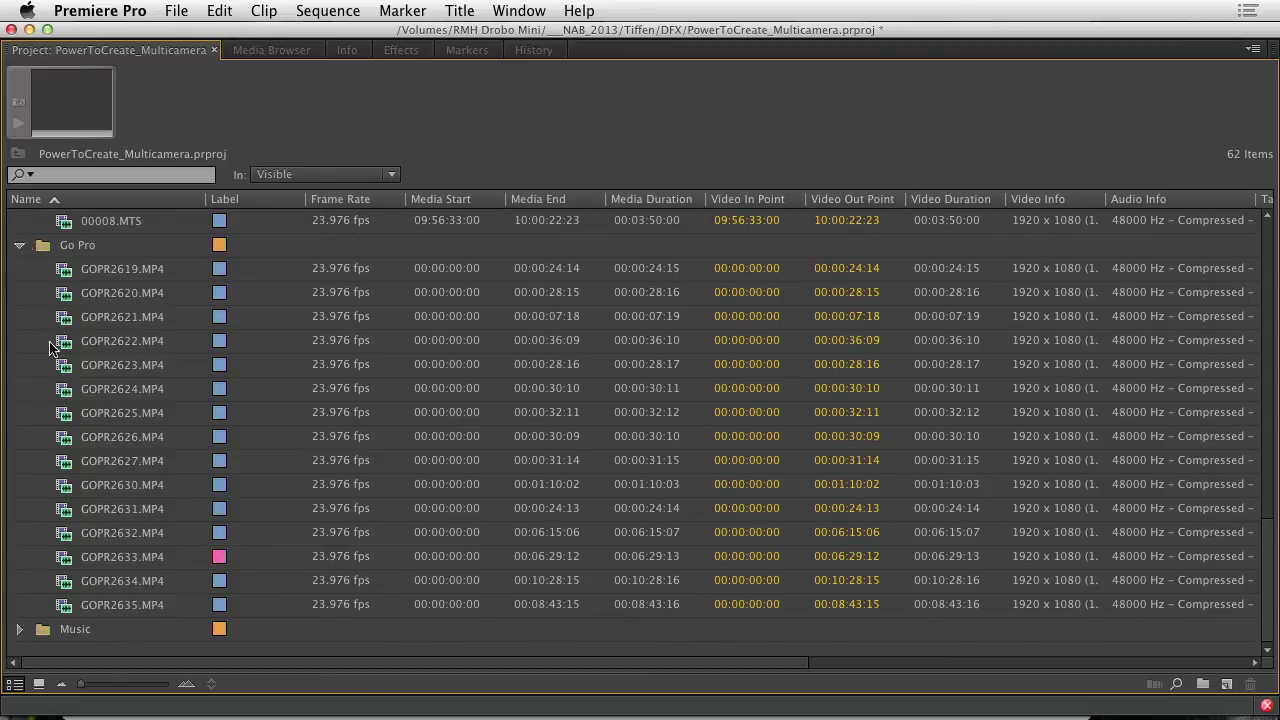
click(19, 629)
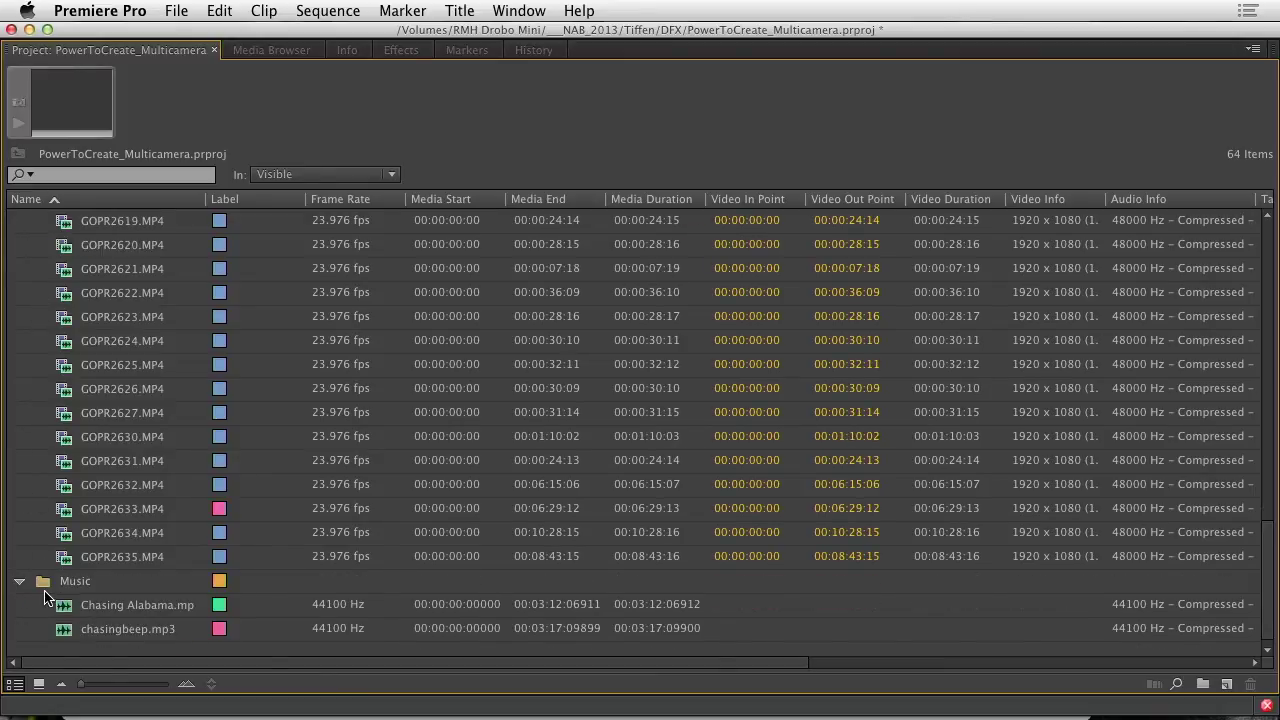
click(82, 628)
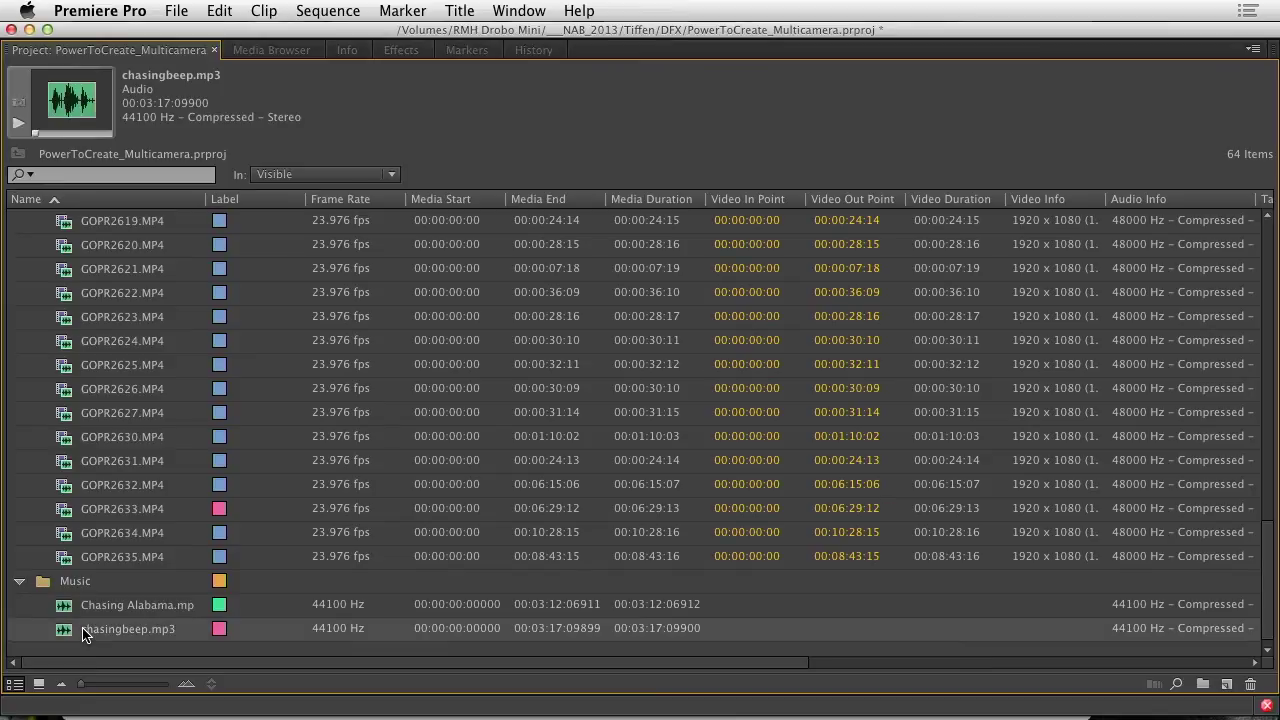
super+click(126, 510)
right_click(126, 517)
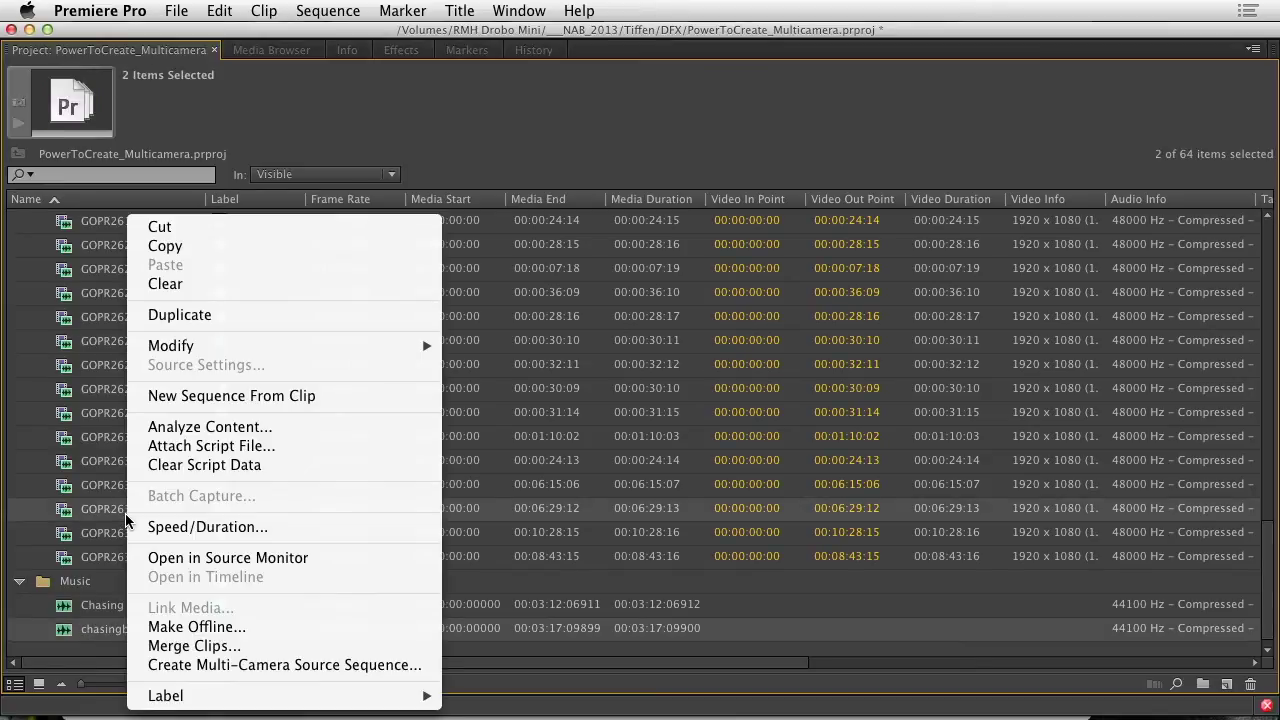
Step: Merge the two clips synced by audio and play back GOPR2633.MP4 - Merged to check sync
click(233, 646)
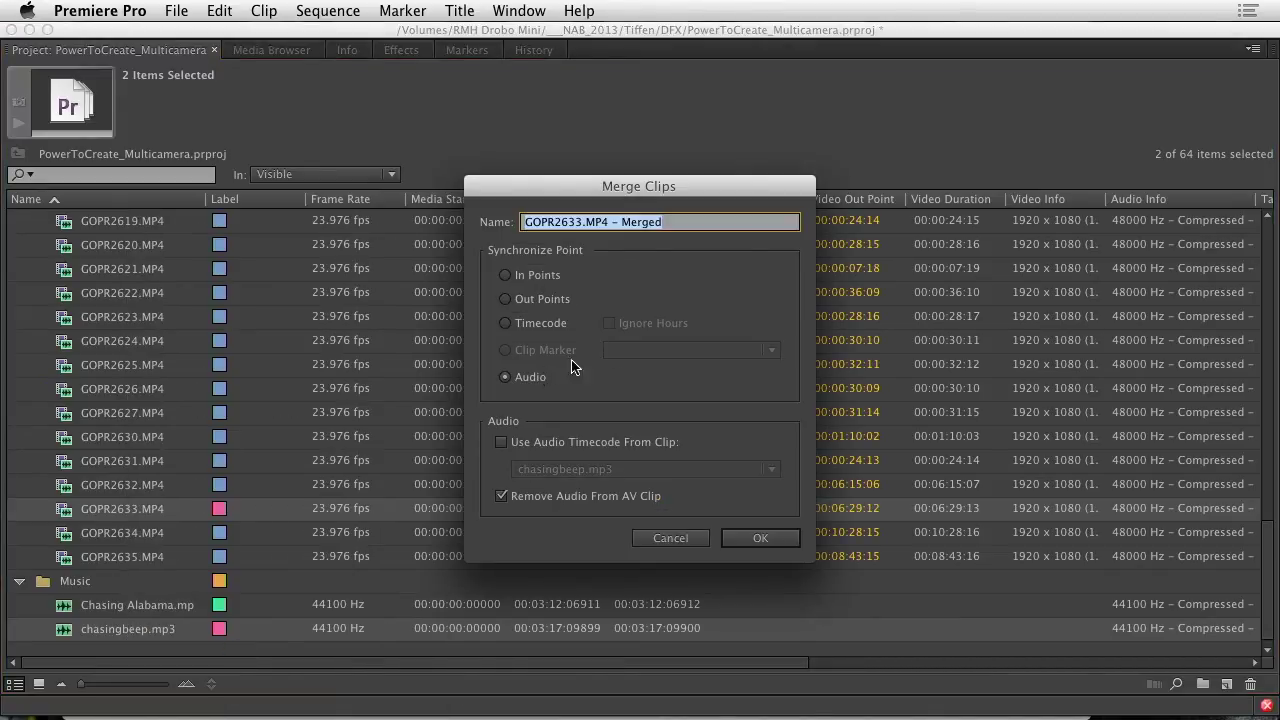
click(762, 540)
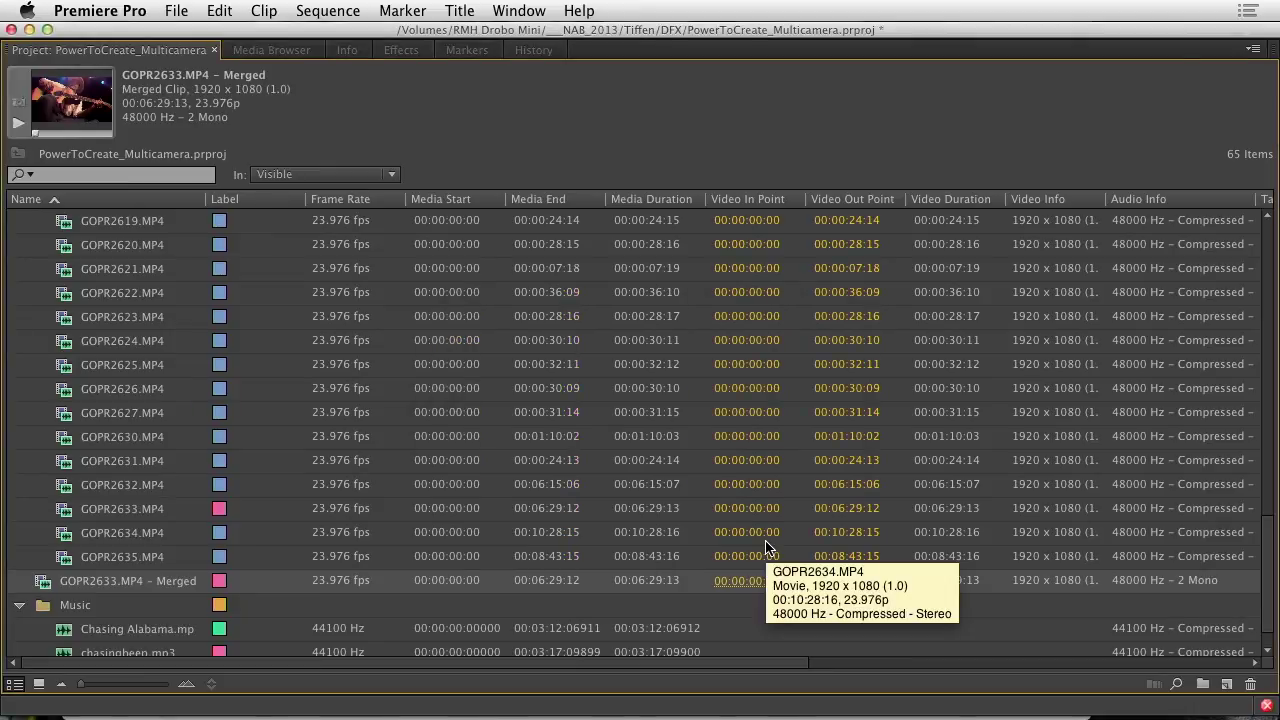
double_click(47, 583)
click(156, 332)
key(space)
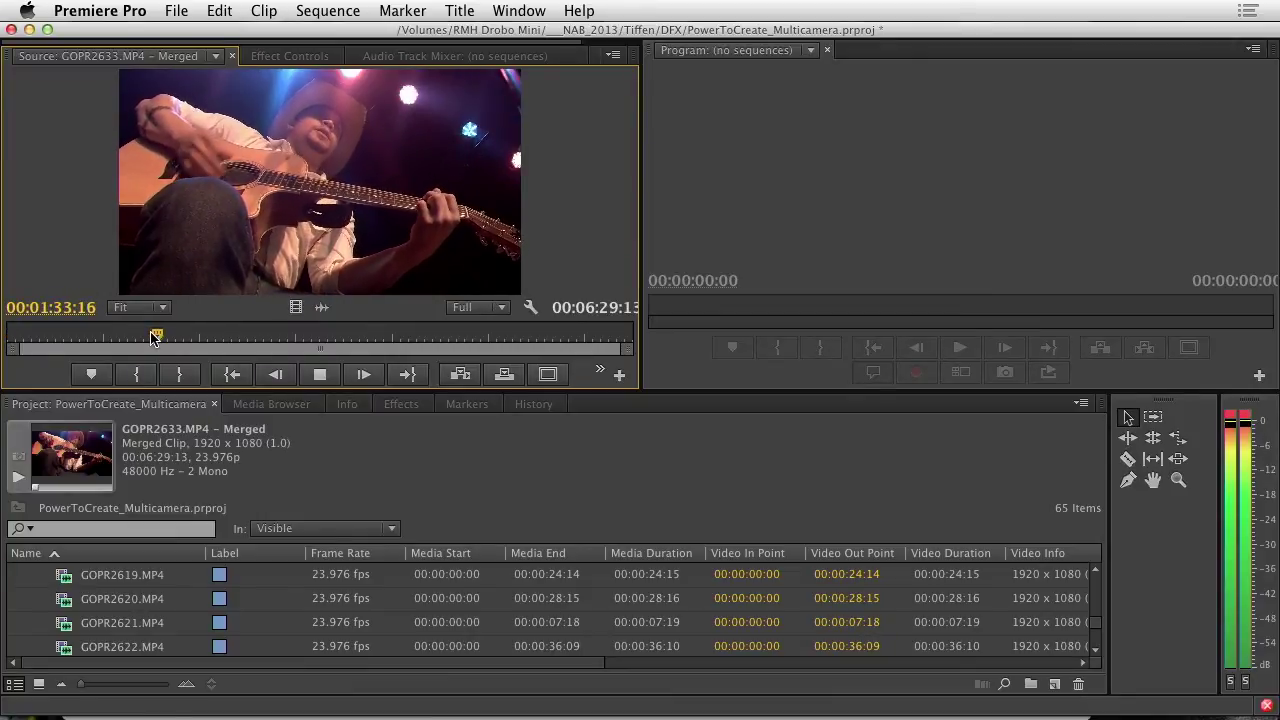
key(space)
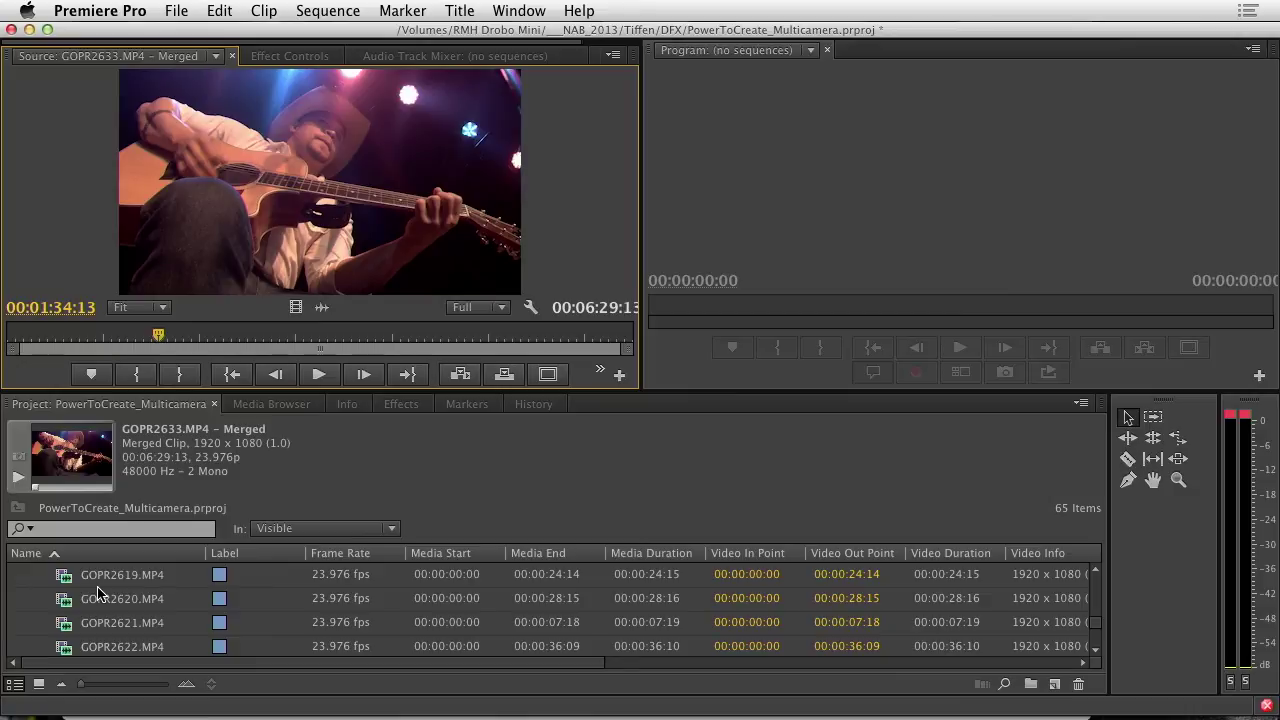
Step: Collapse the Go Pro folder, select chasingbeep.mp3 and maximize the clip list
scroll(97, 592, up, 1)
click(19, 624)
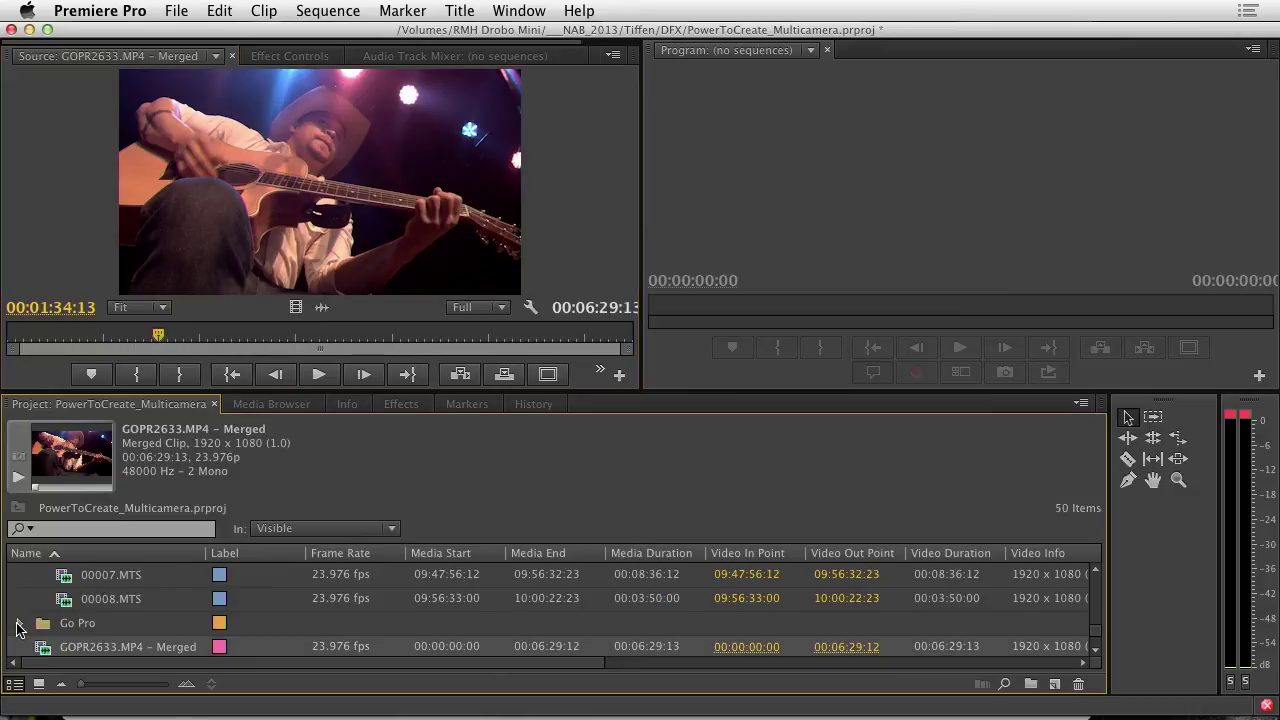
scroll(61, 640, down, 1)
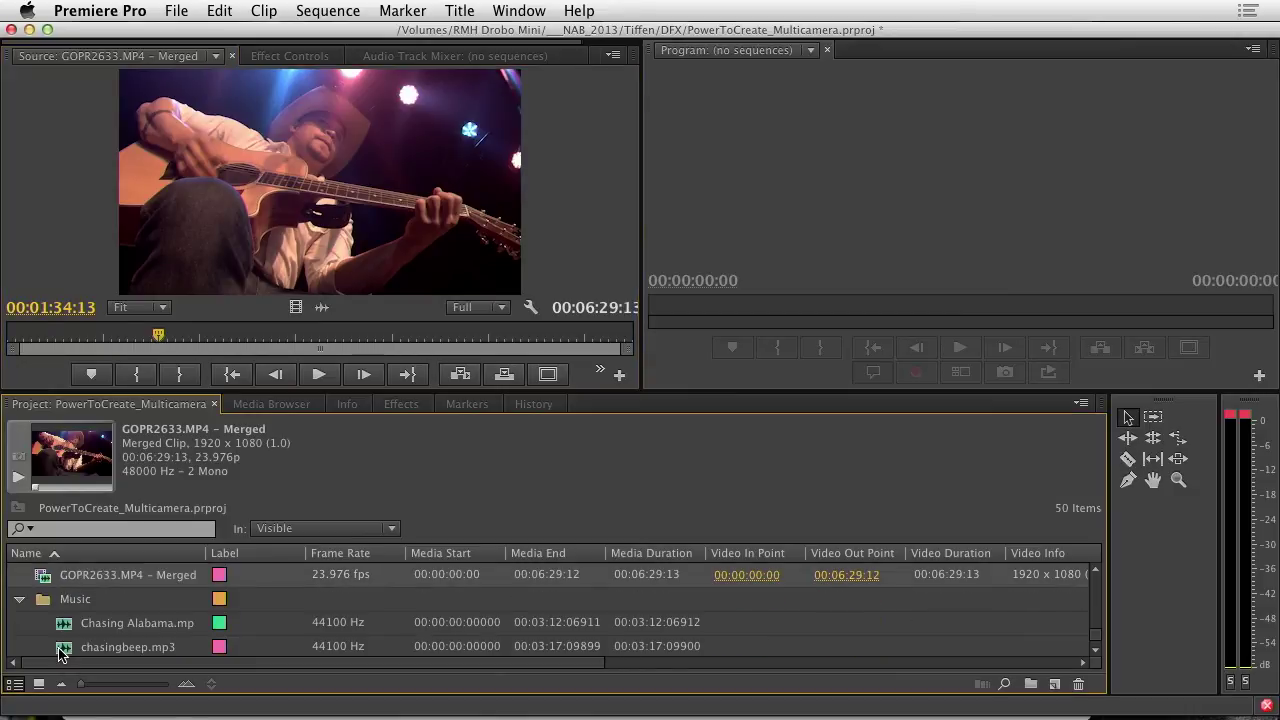
click(58, 647)
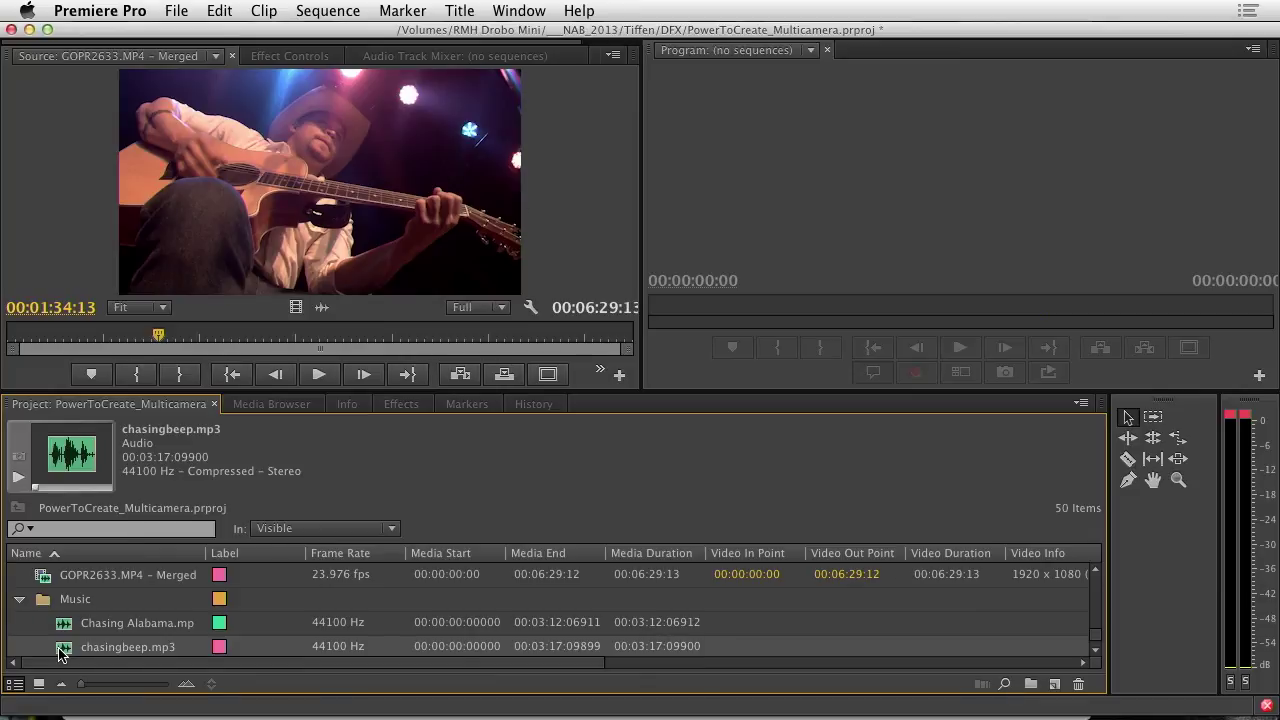
key(grave)
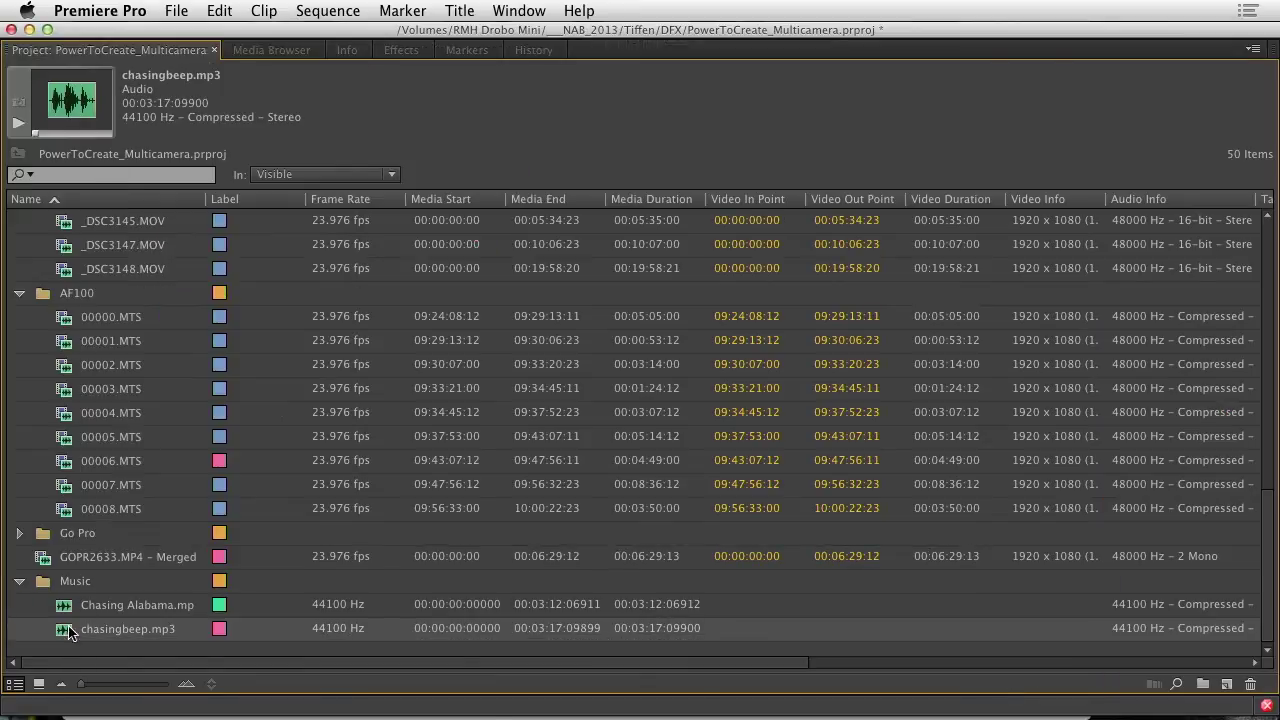
Step: Merge 00006.MTS with chasingbeep.mp3 into a clip named AF100 - Merged
super+click(87, 470)
right_click(87, 470)
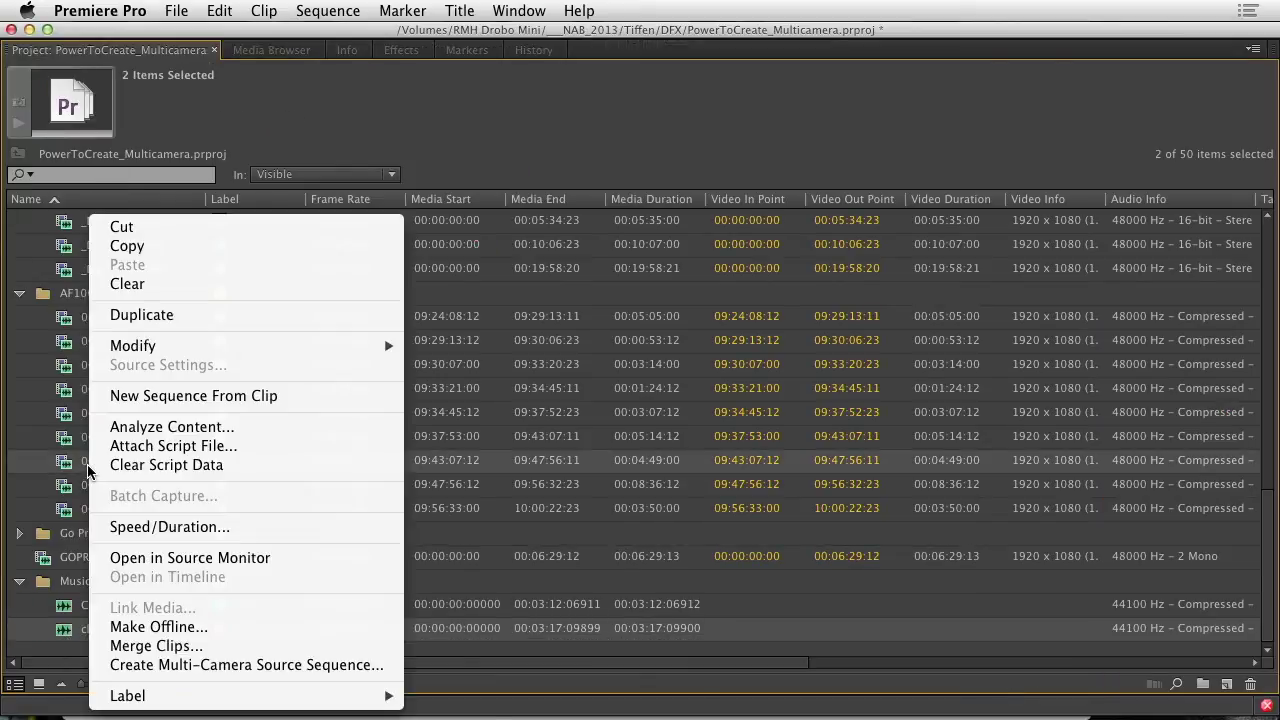
click(190, 646)
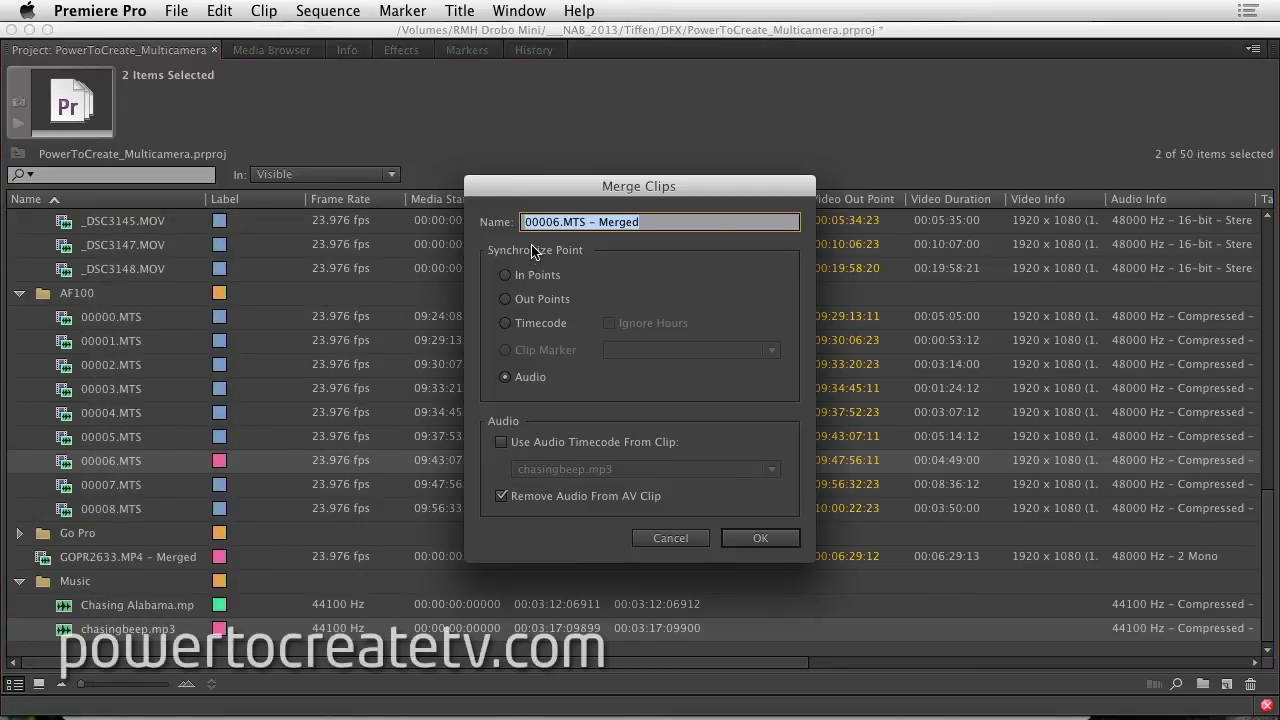
drag(587, 221, 450, 222)
text(AF100)
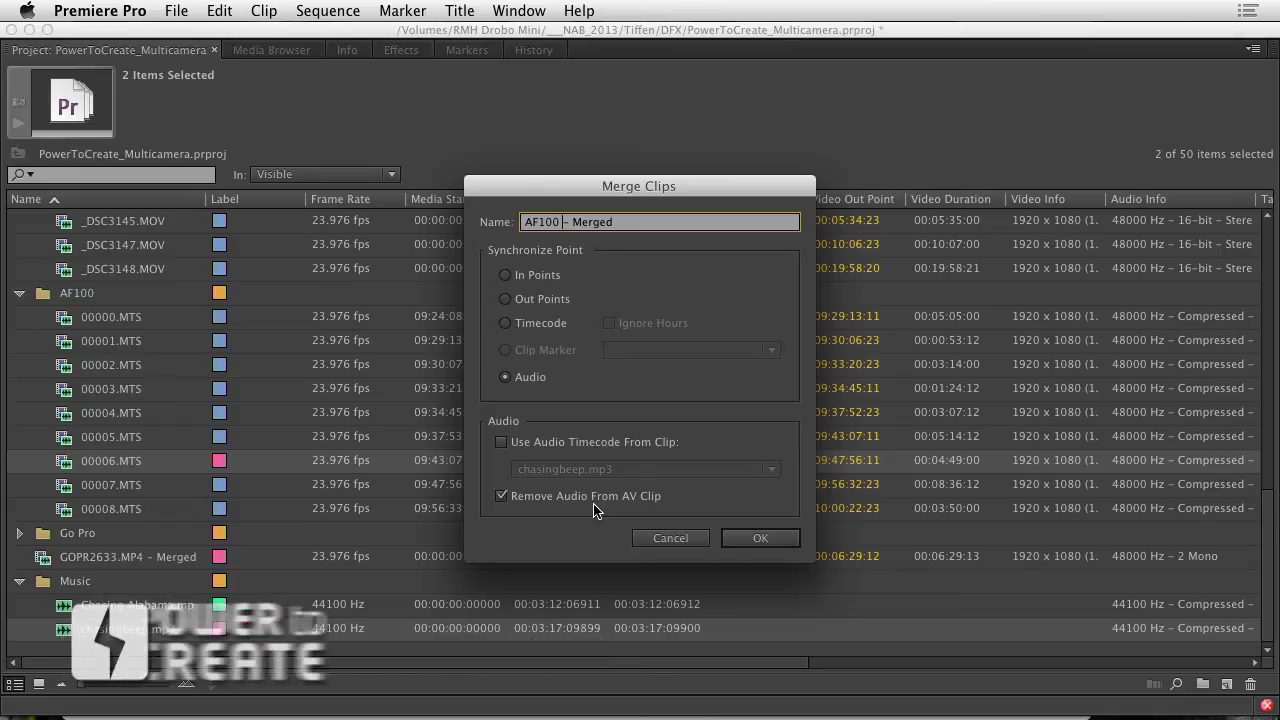
click(757, 535)
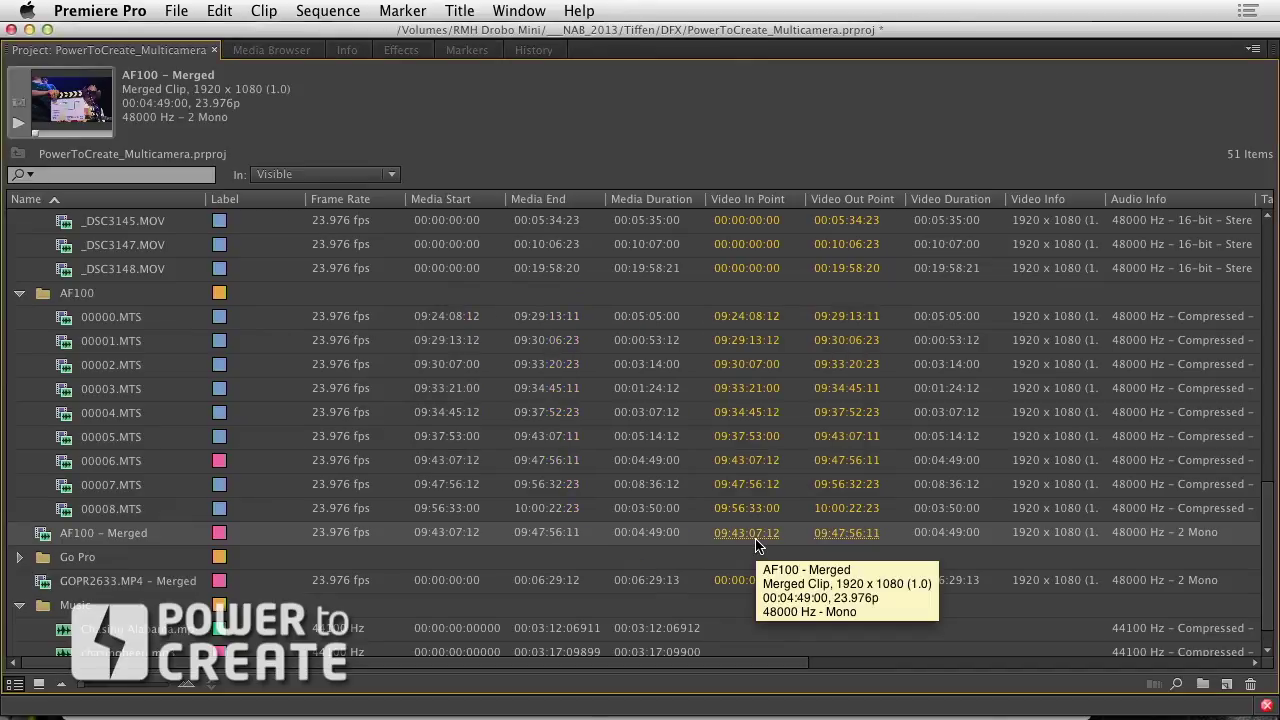
click(19, 293)
Step: Merge _DSC6339.MOV with chasingbeep.mp3 into a clip named D600B - Merged
click(100, 604)
shift+click(110, 628)
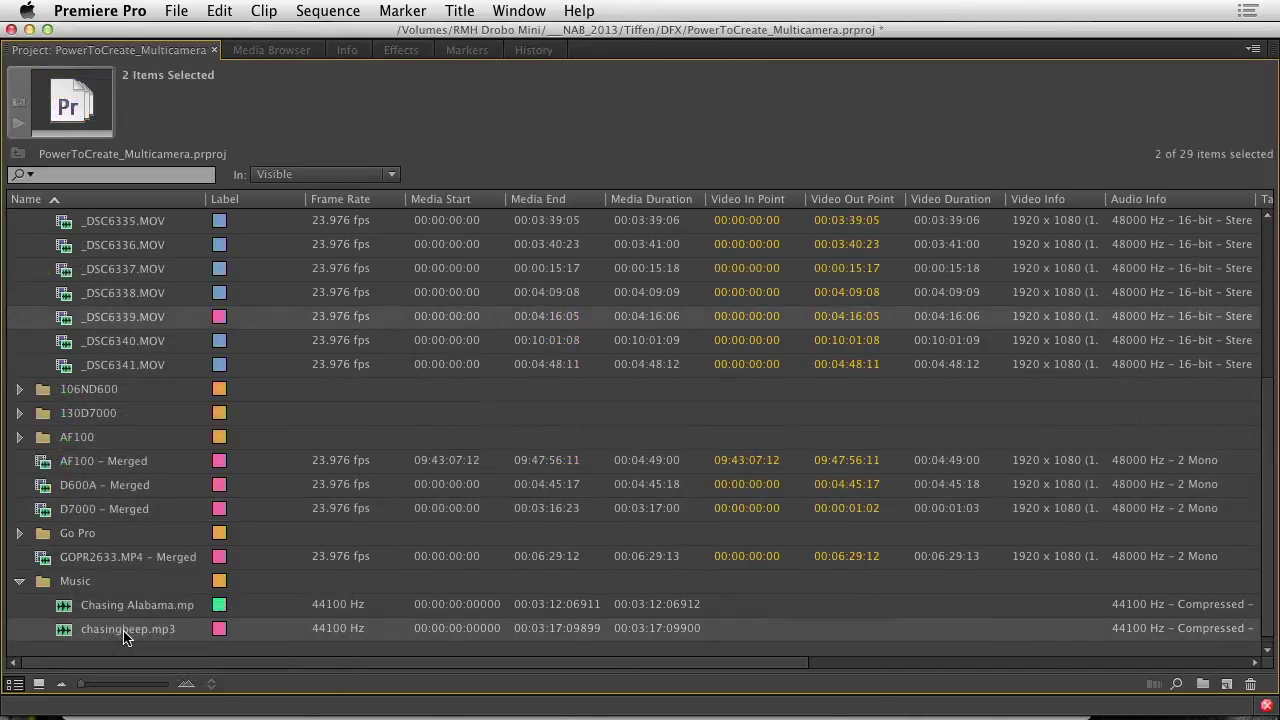
right_click(127, 628)
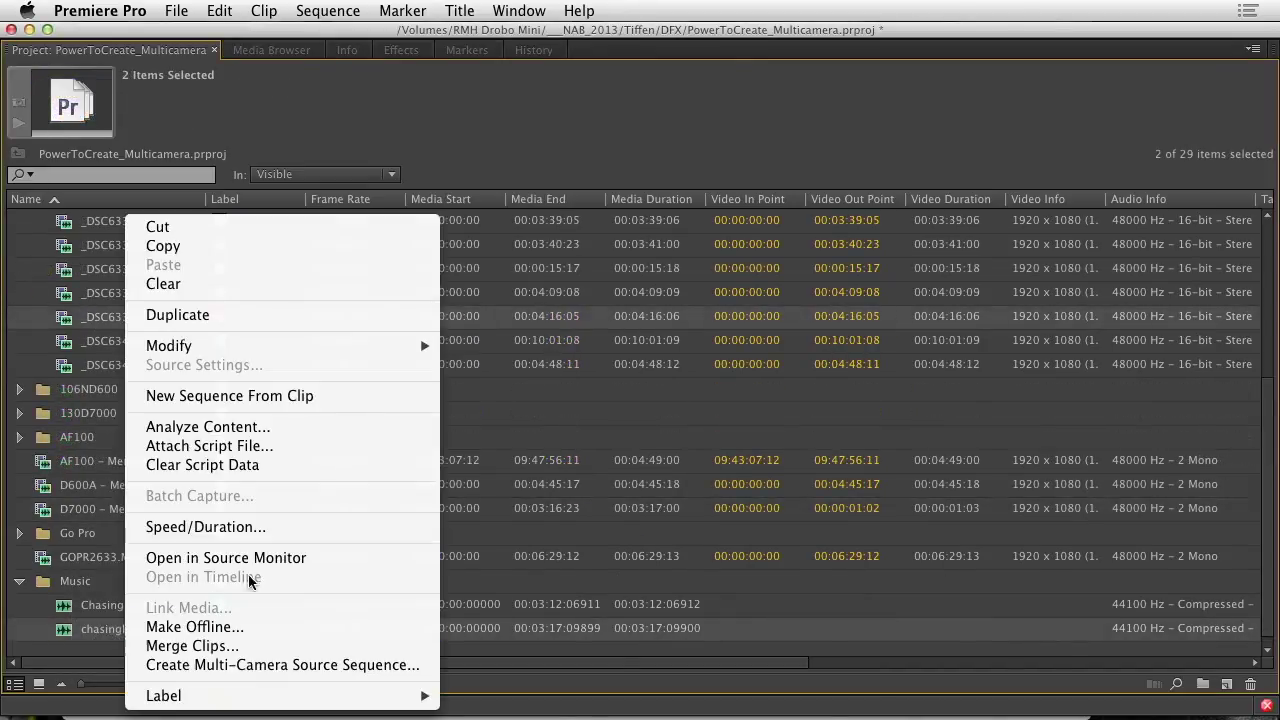
click(258, 645)
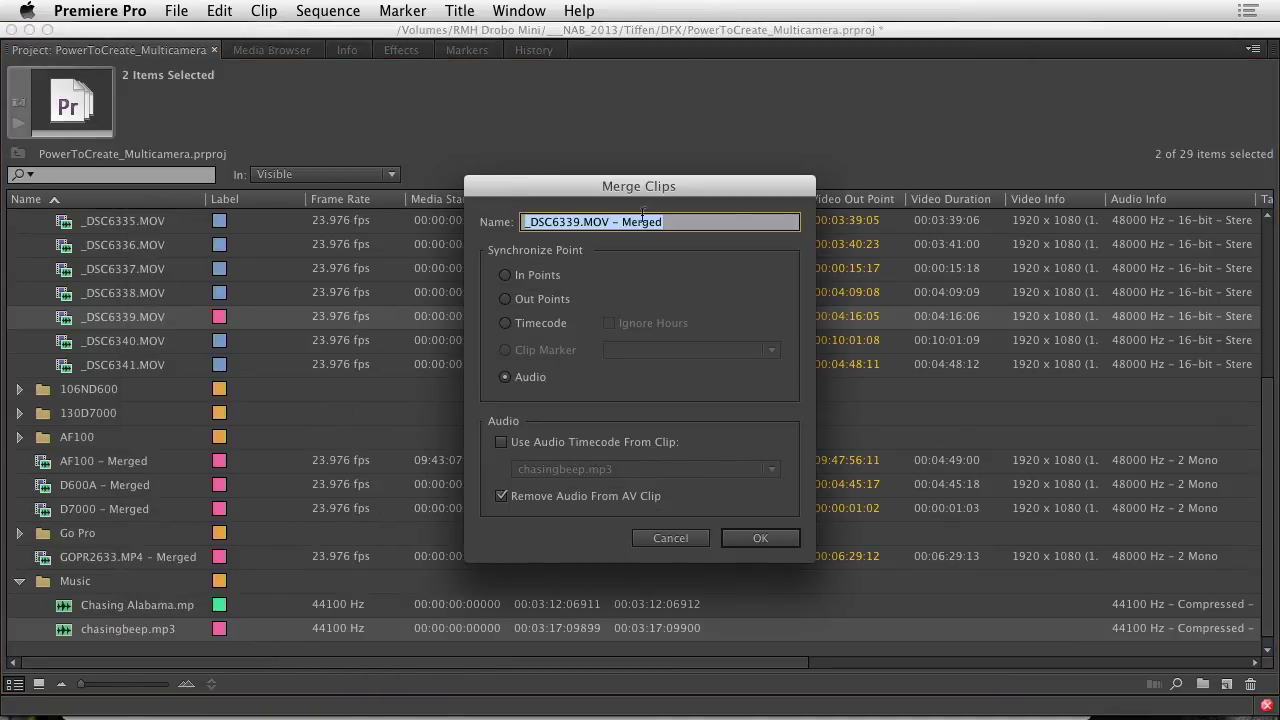
click(613, 221)
drag(613, 221, 440, 210)
text(D600B)
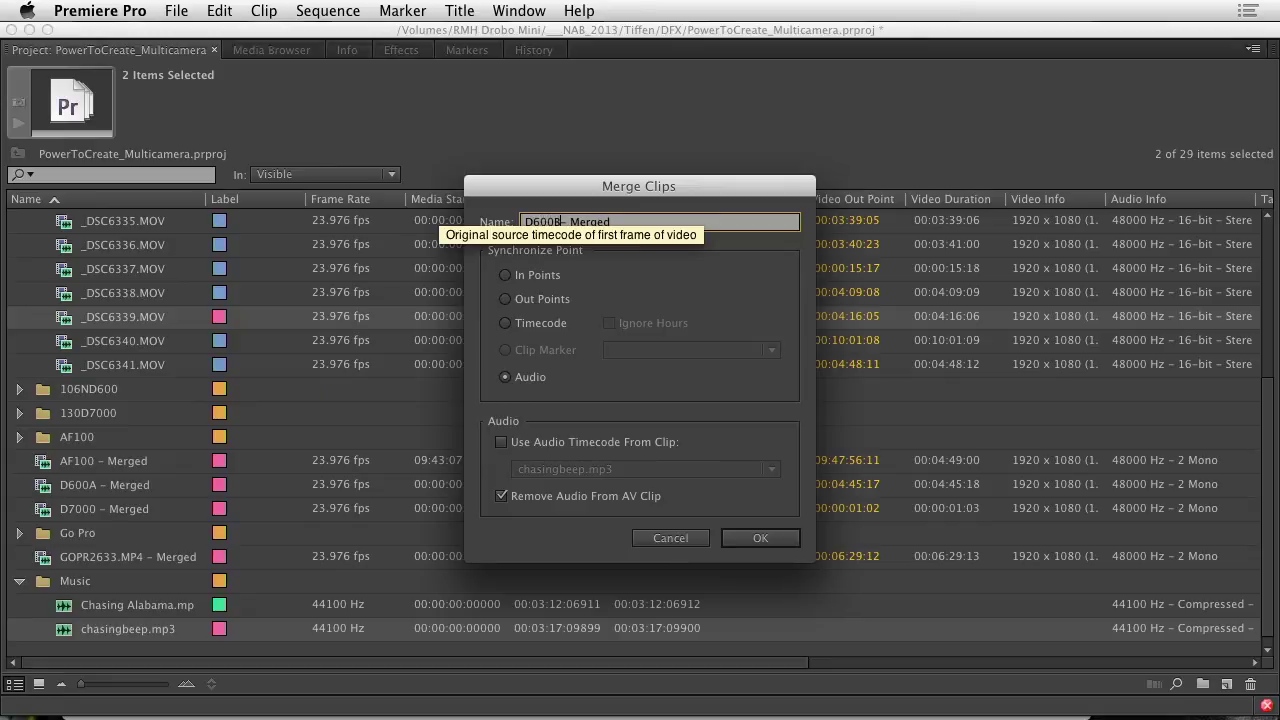
key(Return)
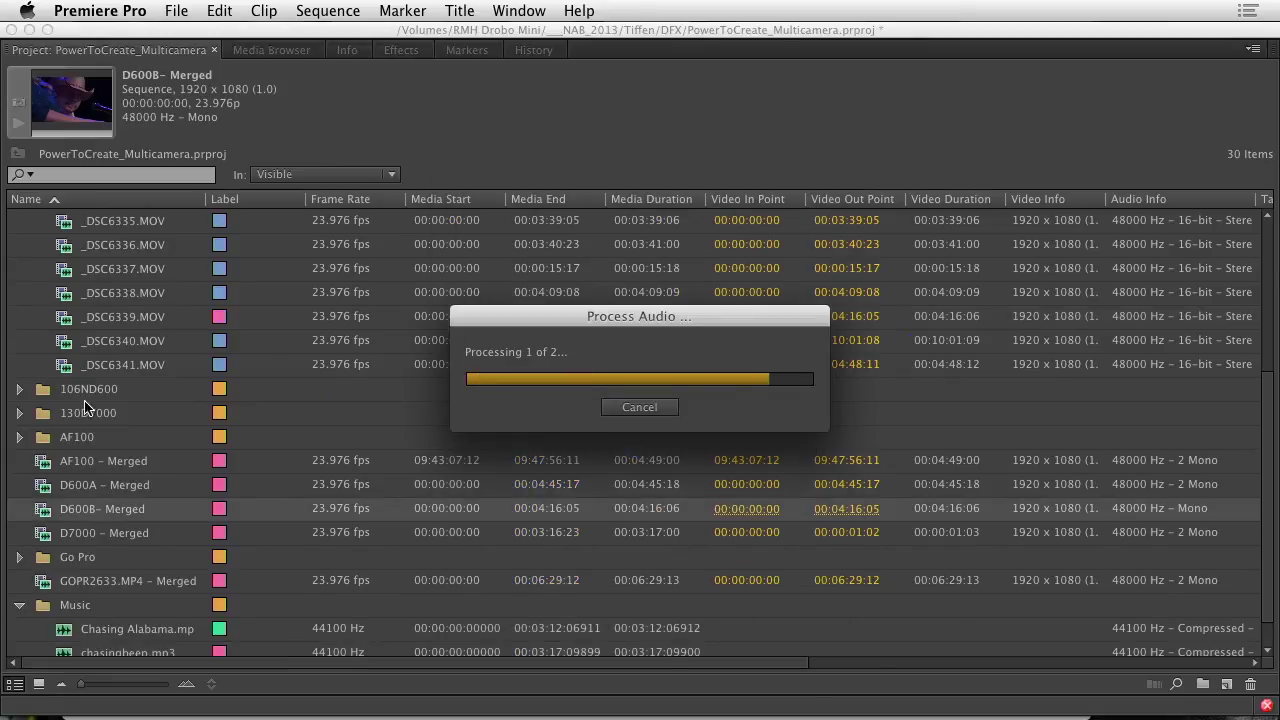
Step: Select AF100 - Merged through D7000 - Merged plus GOPR2633.MP4 - Merged
click(118, 341)
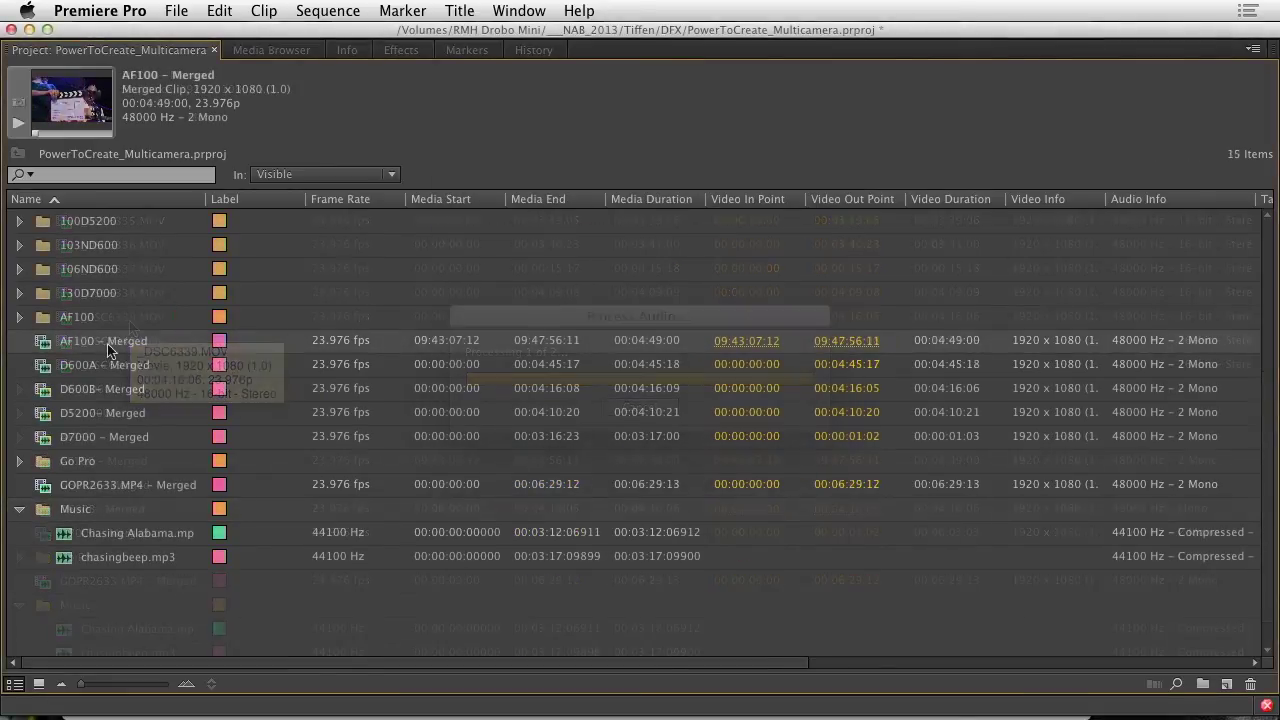
shift+click(110, 437)
super+click(96, 487)
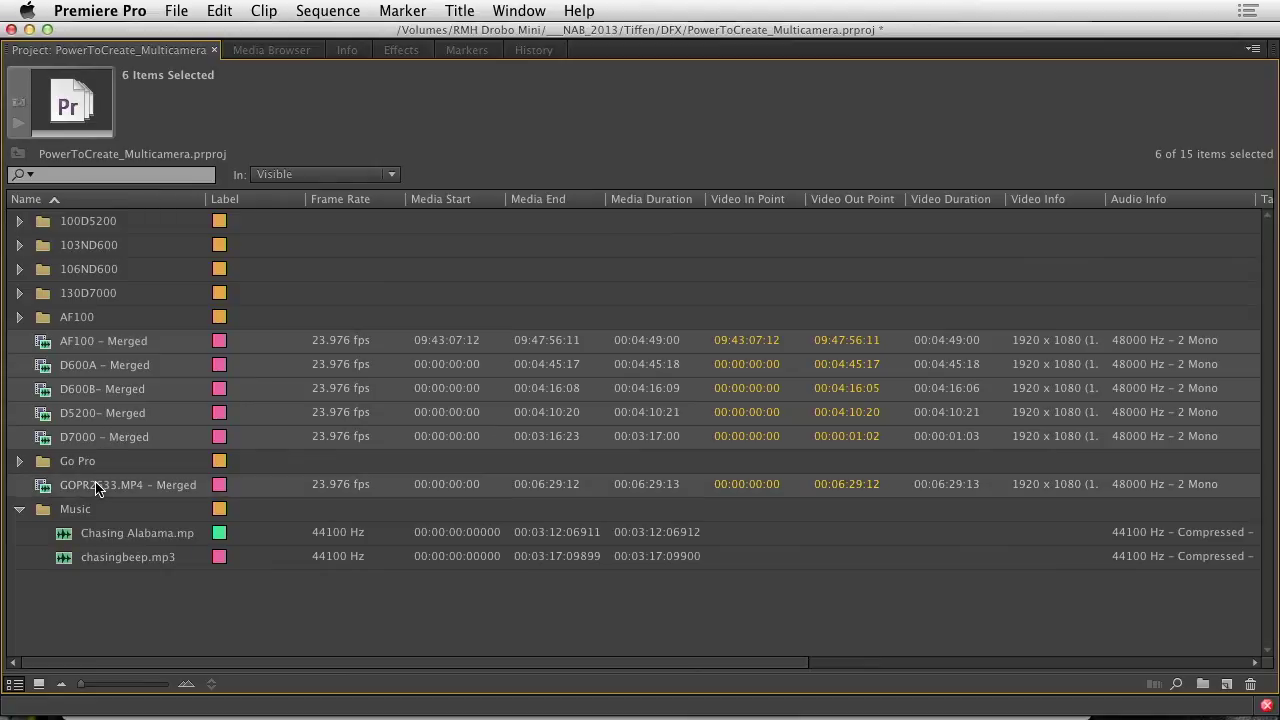